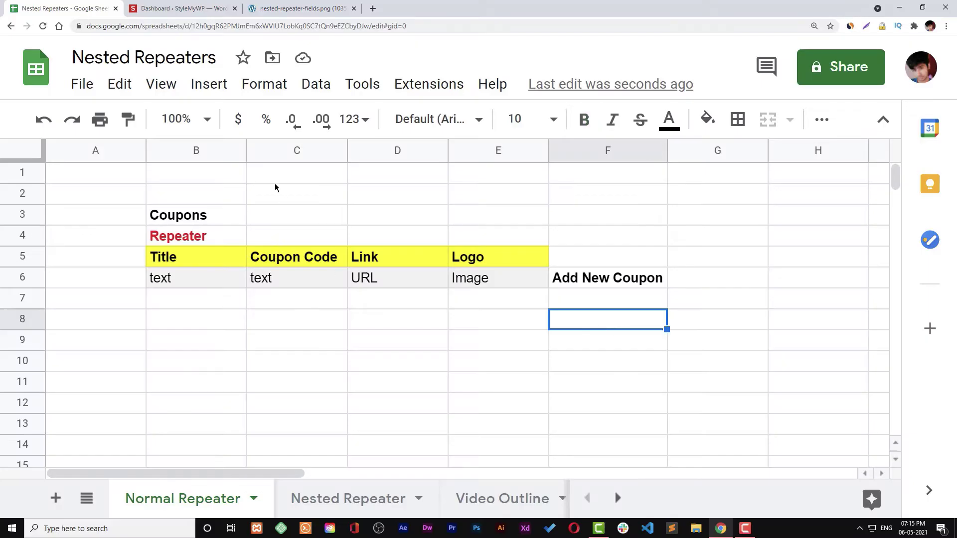
Duplicate the coupon headers and field types in B5:E6 into B8:E9
{"action": "left_click_drag", "start_coordinate": [197, 255], "coordinate": [486, 277]}
{"action": "key", "text": "ctrl+c"}
{"action": "left_click_drag", "start_coordinate": [186, 317], "coordinate": [496, 349]}
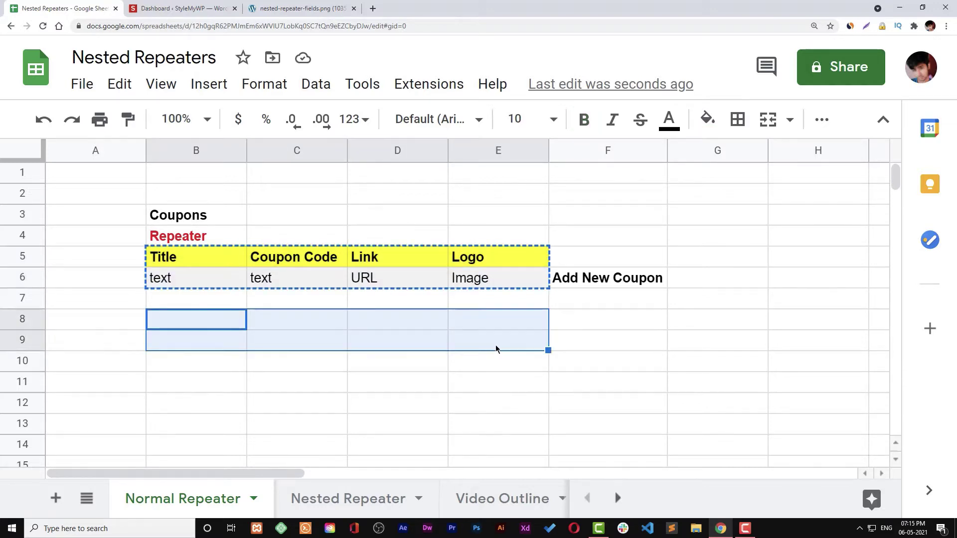
{"action": "key", "text": "ctrl+v"}
{"action": "left_click", "coordinate": [525, 385]}
Copy the "Add New Coupon" label from F6 to F9 and clear the original in F6
{"action": "left_click", "coordinate": [580, 280]}
{"action": "key", "text": "ctrl+c"}
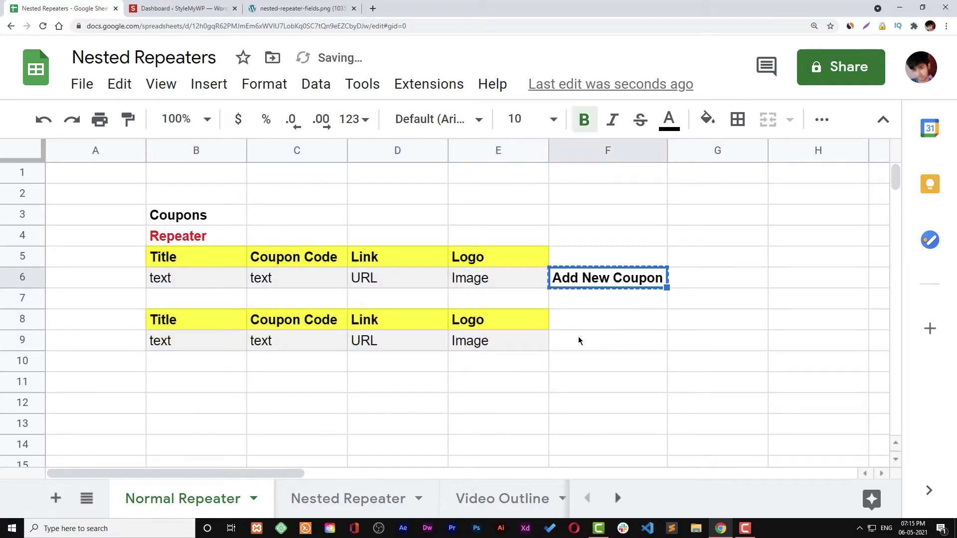
{"action": "left_click", "coordinate": [580, 343]}
{"action": "key", "text": "ctrl+v"}
{"action": "left_click", "coordinate": [583, 281]}
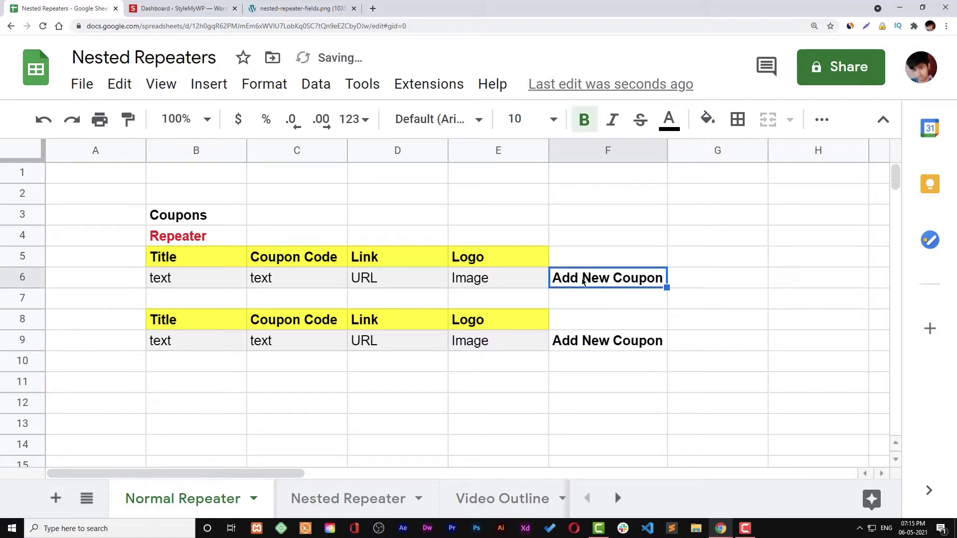
{"action": "key", "text": "Delete"}
{"action": "left_click", "coordinate": [608, 321]}
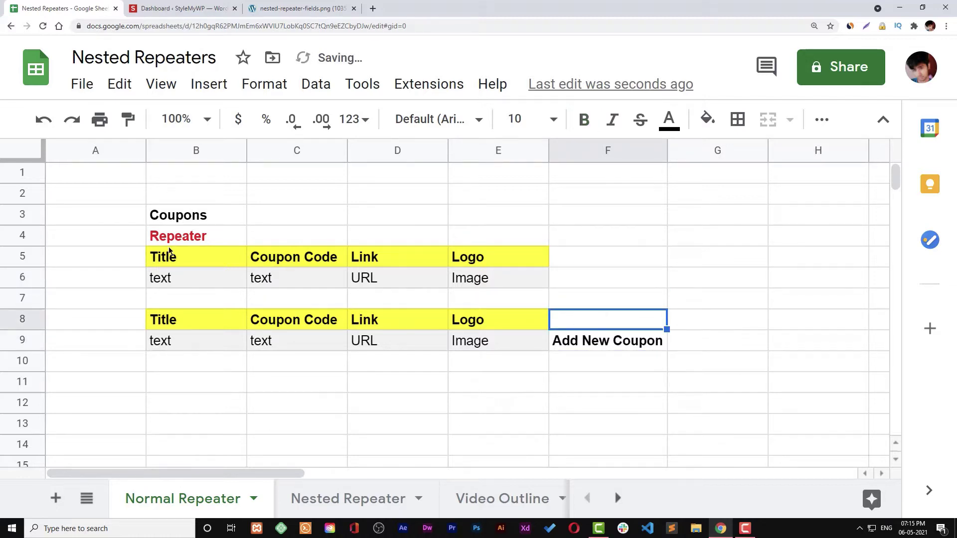
Open the Nested Repeater sheet and examine the Courses repeater fields and the Lessons repeater nested inside it
{"action": "left_click", "coordinate": [313, 495]}
{"action": "left_click_drag", "start_coordinate": [196, 215], "coordinate": [363, 279]}
{"action": "left_click", "coordinate": [294, 260]}
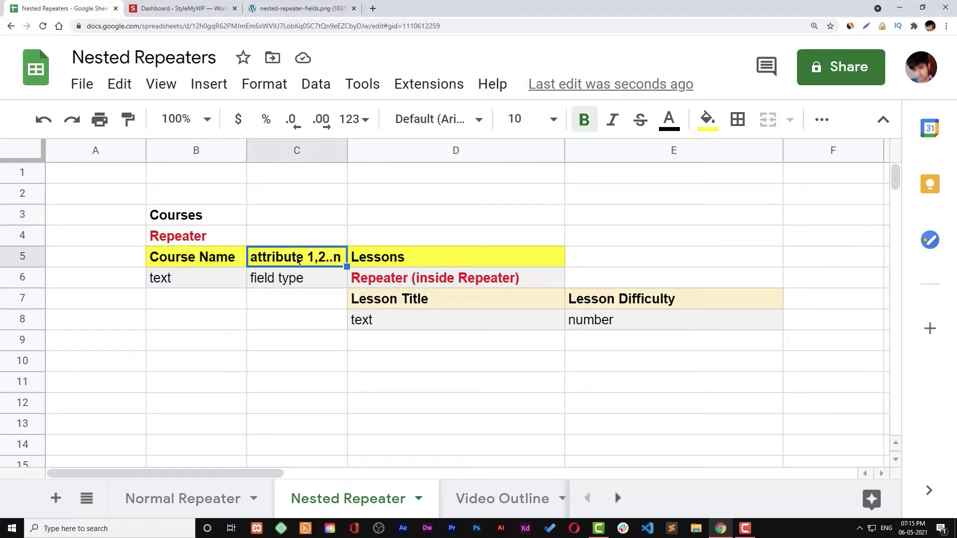
{"action": "left_click", "coordinate": [417, 263]}
{"action": "left_click", "coordinate": [416, 282]}
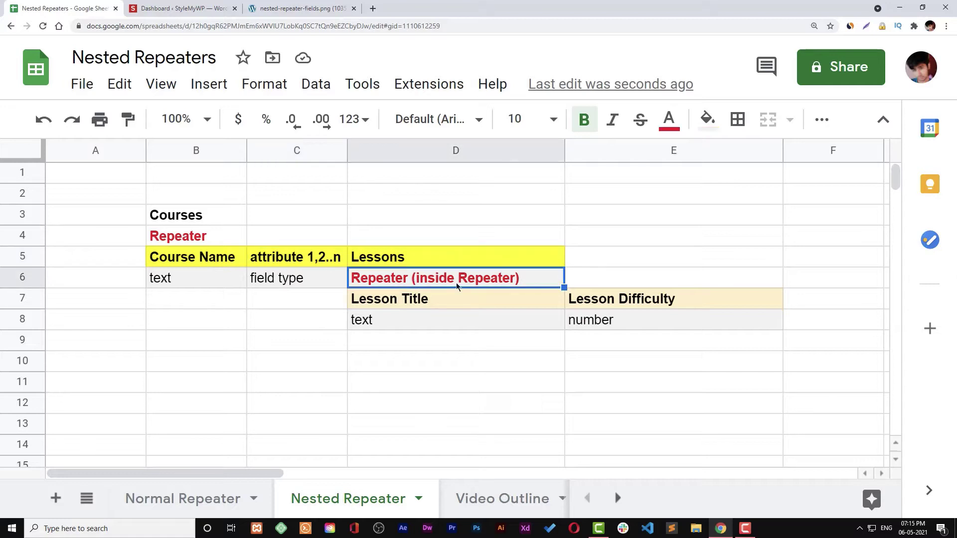
{"action": "left_click_drag", "start_coordinate": [163, 237], "coordinate": [300, 240]}
{"action": "left_click", "coordinate": [417, 314]}
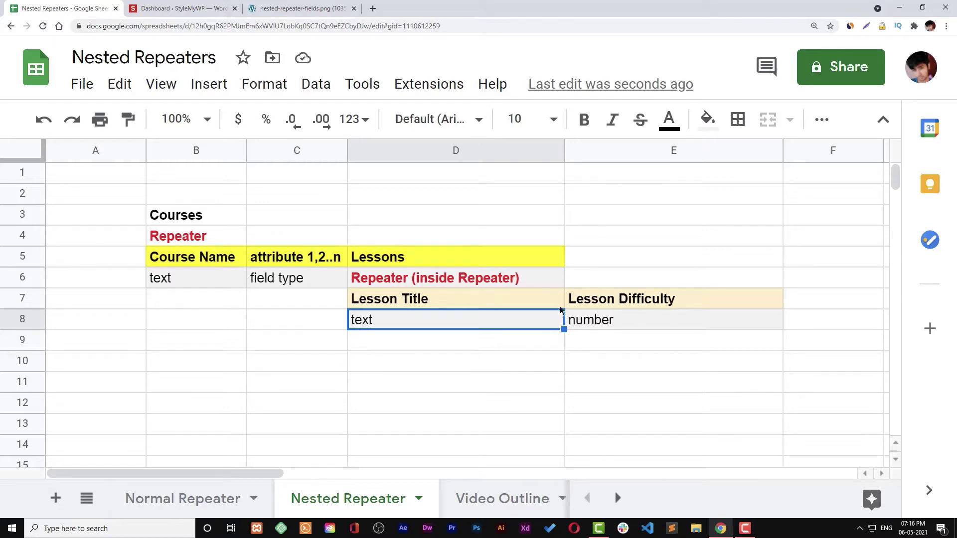
Enter "Add New" in E6 beside the inner repeater label and "Add New Lesson" in F8
{"action": "left_click", "coordinate": [649, 281]}
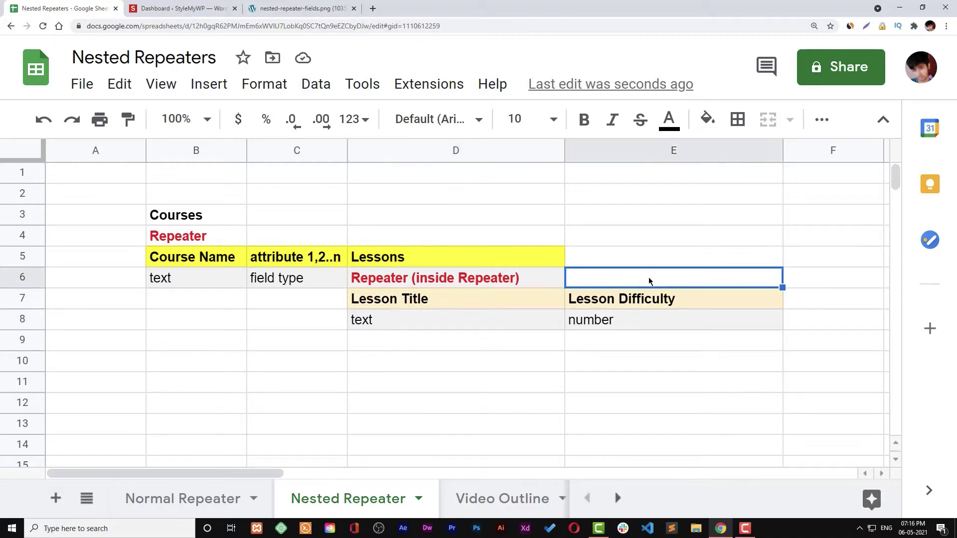
{"action": "type", "text": "Add New"}
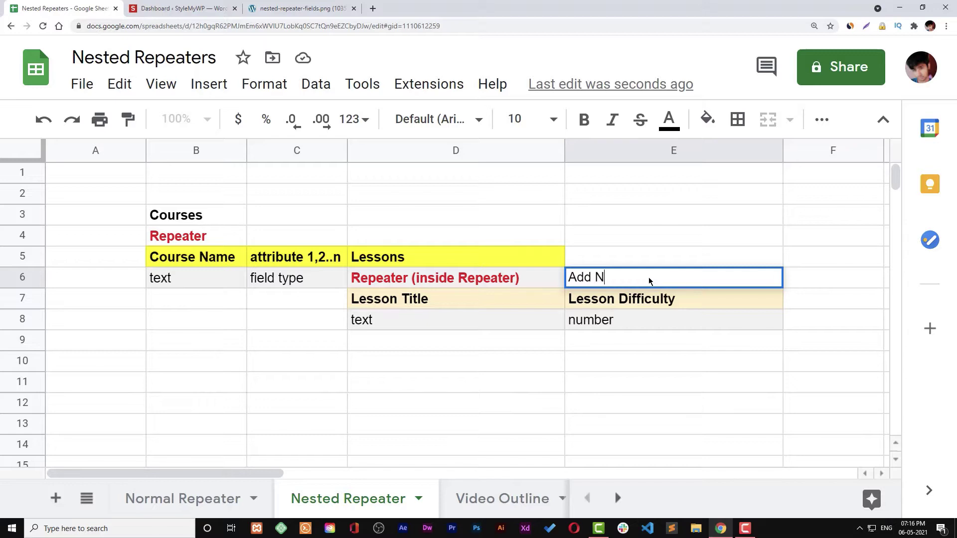
{"action": "left_click", "coordinate": [794, 325]}
{"action": "type", "text": "A"}
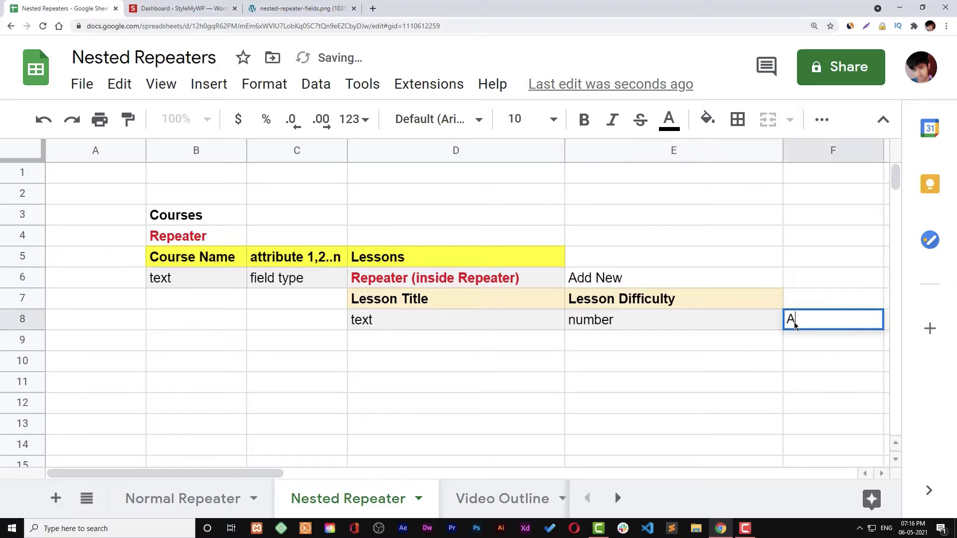
{"action": "type", "text": "dd New Lesson"}
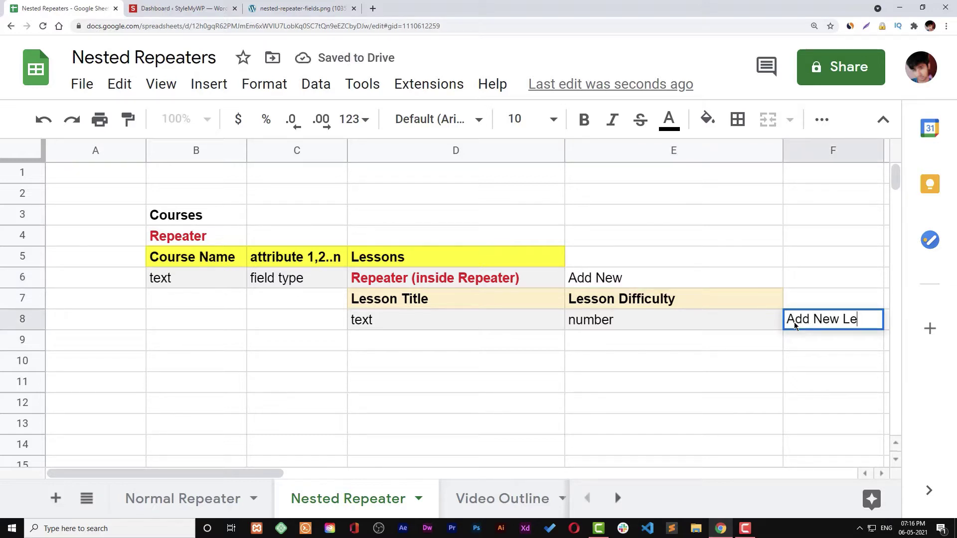
Complete the label in E6 as "Add New Course" and review it against the lesson label and both repeater cells
{"action": "double_click", "coordinate": [662, 283]}
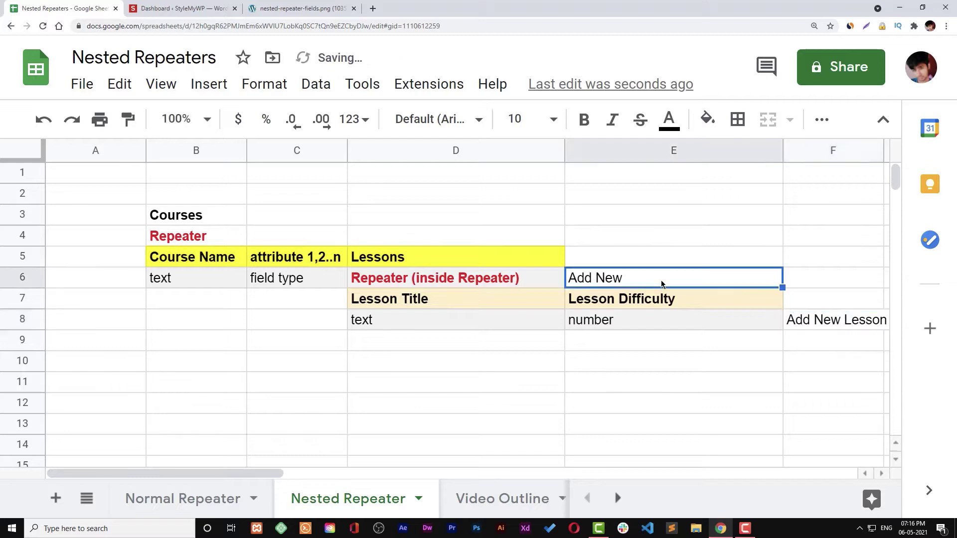
{"action": "type", "text": "Co"}
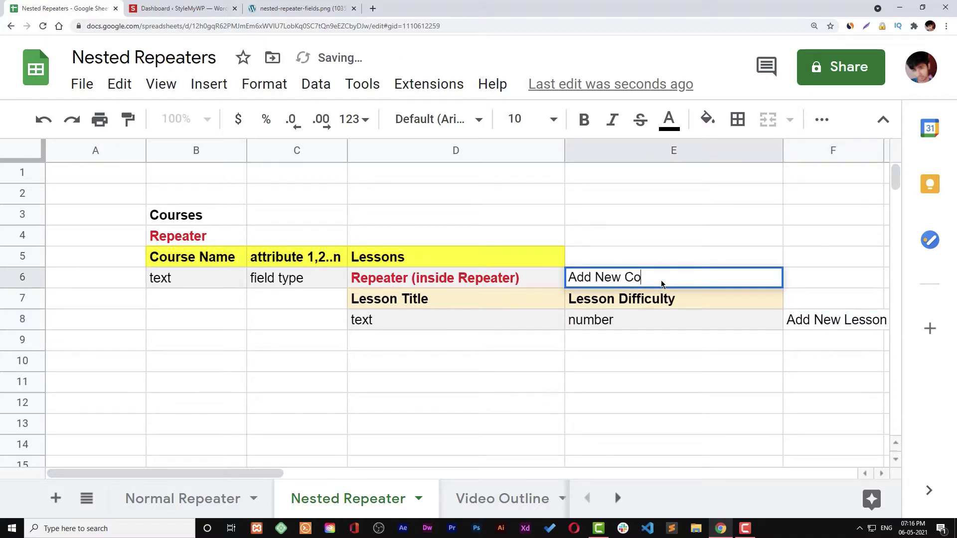
{"action": "type", "text": "urse"}
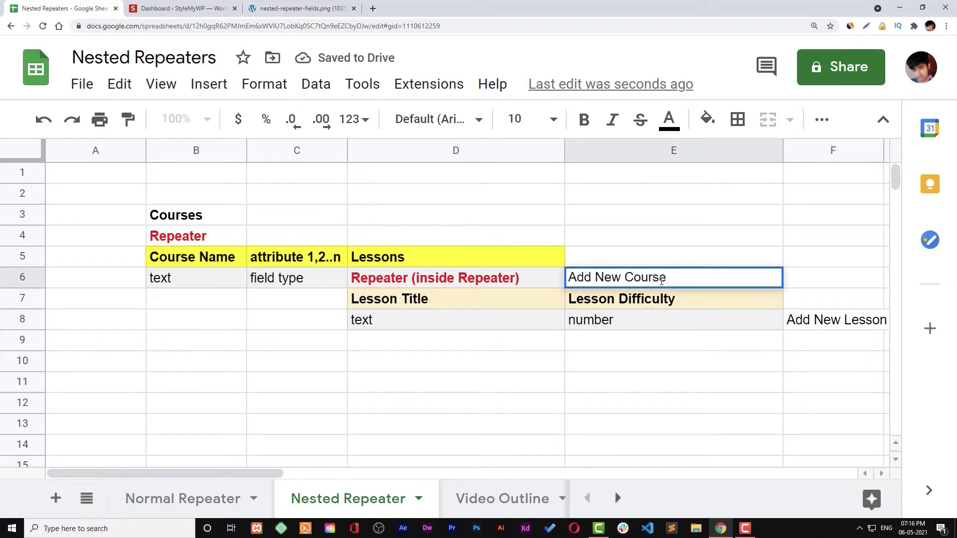
{"action": "left_click", "coordinate": [712, 243]}
{"action": "left_click", "coordinate": [679, 278]}
{"action": "left_click", "coordinate": [826, 320]}
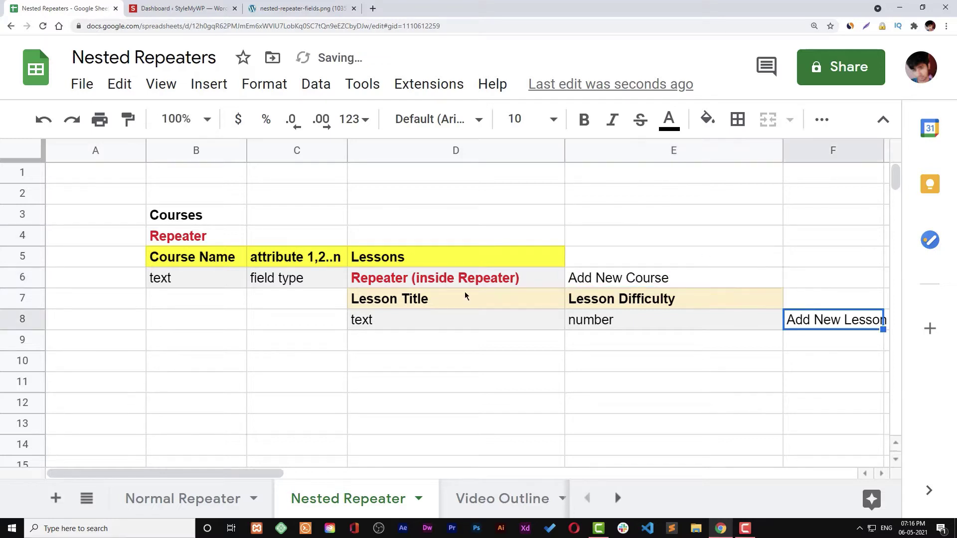
{"action": "left_click", "coordinate": [402, 278]}
{"action": "left_click", "coordinate": [198, 237]}
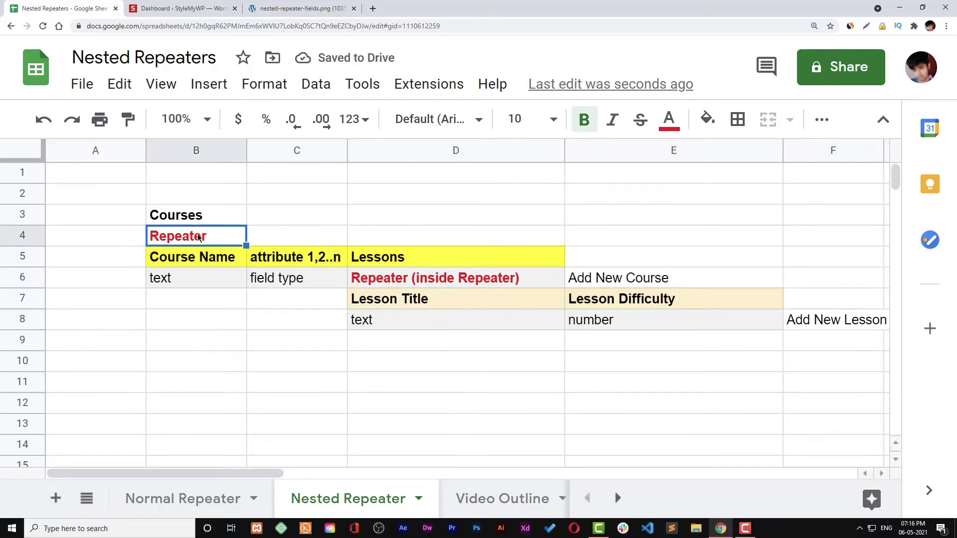
Clear the "Add New Course" and "Add New Lesson" labels from E6 and F8 together
{"action": "left_click", "coordinate": [612, 279]}
{"action": "left_click", "coordinate": [837, 320], "text": "ctrl"}
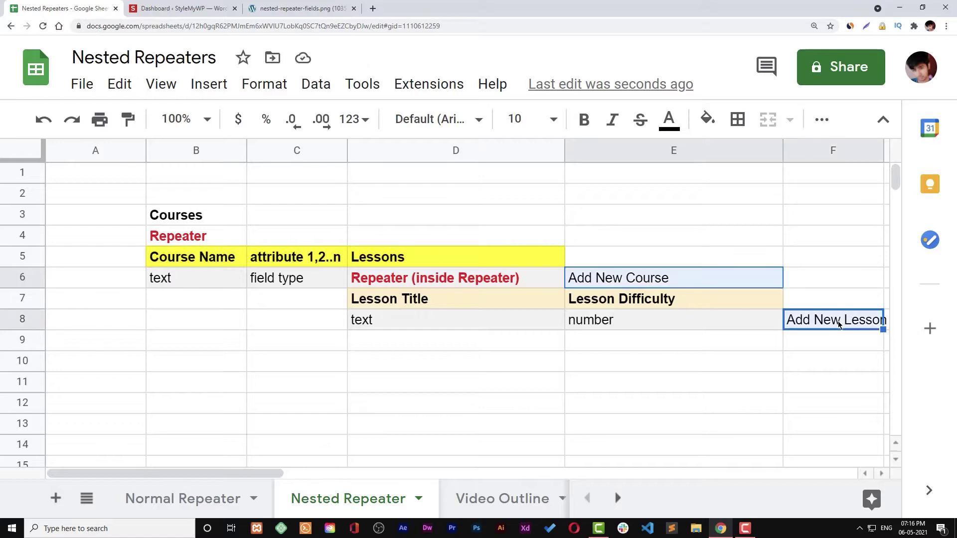
{"action": "key", "text": "Delete"}
{"action": "left_click", "coordinate": [746, 263]}
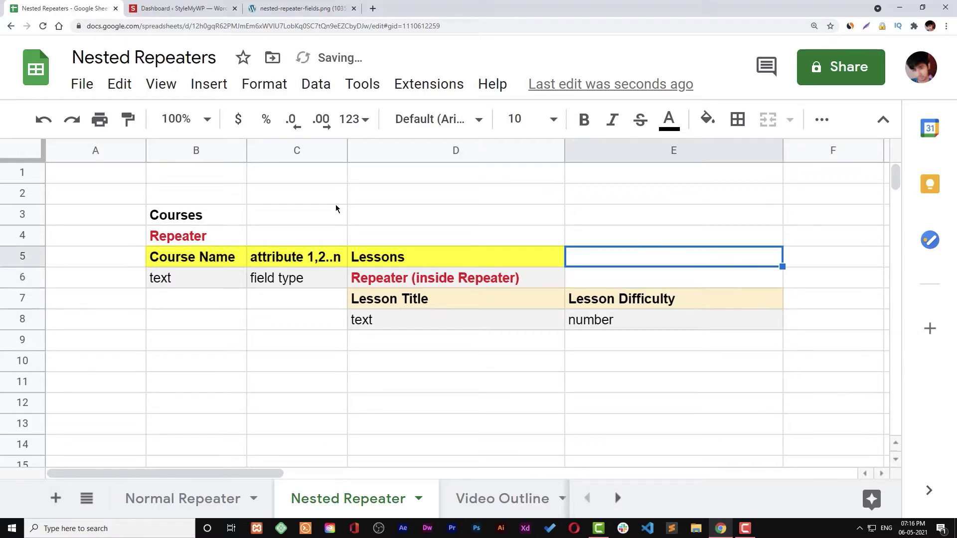
Fill the Courses and Repeater cells B3:B4 with bright green
{"action": "left_click_drag", "start_coordinate": [162, 215], "coordinate": [234, 235]}
{"action": "left_click", "coordinate": [302, 223]}
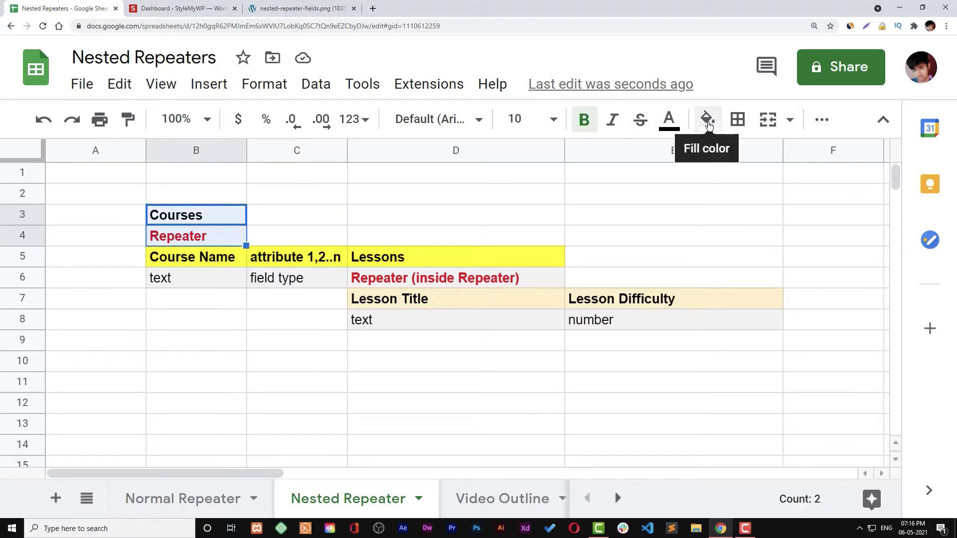
{"action": "left_click", "coordinate": [708, 120]}
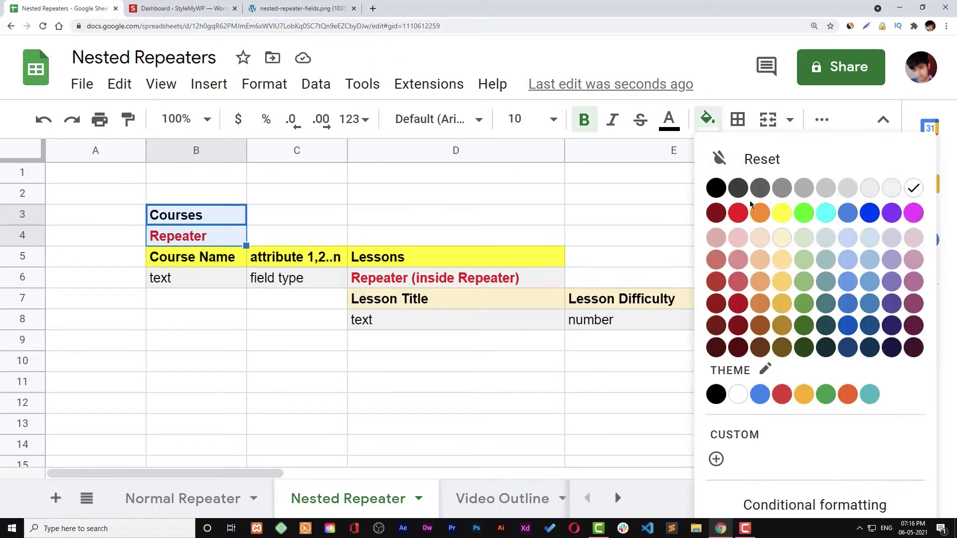
{"action": "left_click", "coordinate": [808, 216]}
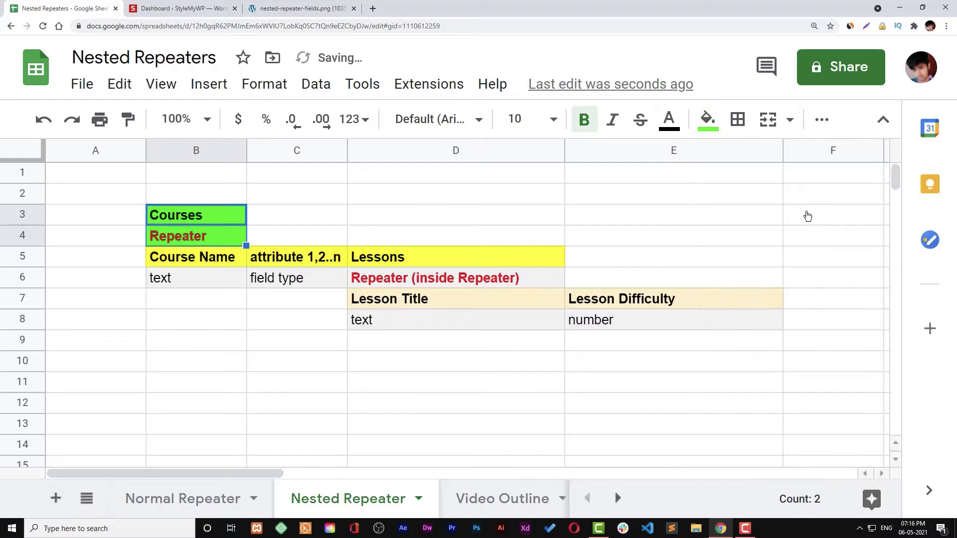
{"action": "left_click", "coordinate": [376, 234]}
Enter "single post template" in C3 beside the Courses heading
{"action": "left_click", "coordinate": [263, 220]}
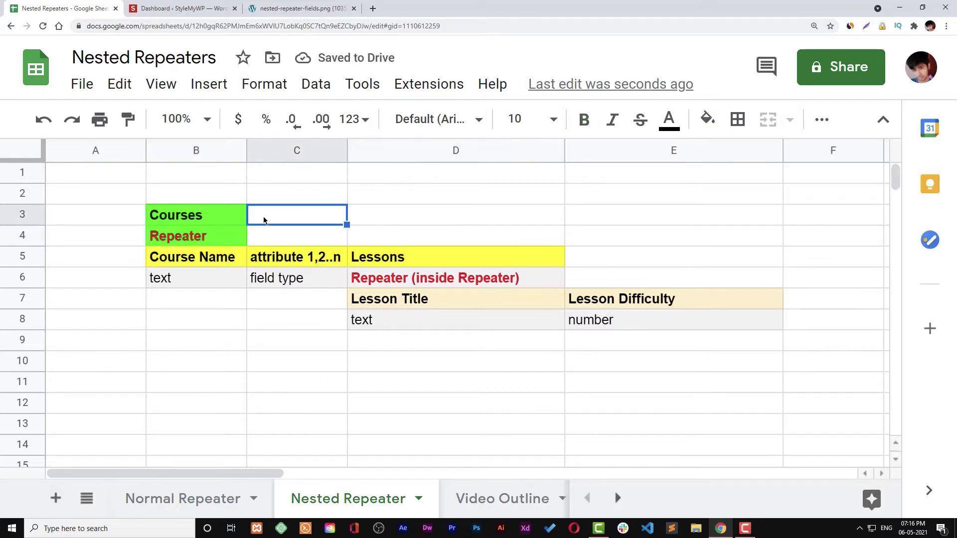
{"action": "type", "text": "single post template"}
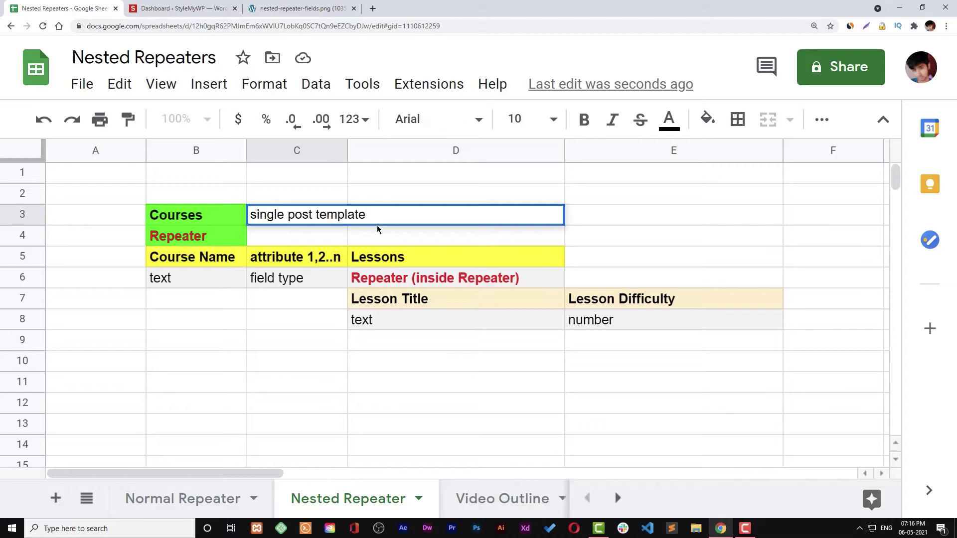
{"action": "key", "text": "Tab"}
Move the "attribute 1,2..n" header and its field type from C5:C6 to E5:E6
{"action": "left_click_drag", "start_coordinate": [316, 266], "coordinate": [309, 278]}
{"action": "key", "text": "ctrl+c"}
{"action": "left_click", "coordinate": [616, 265]}
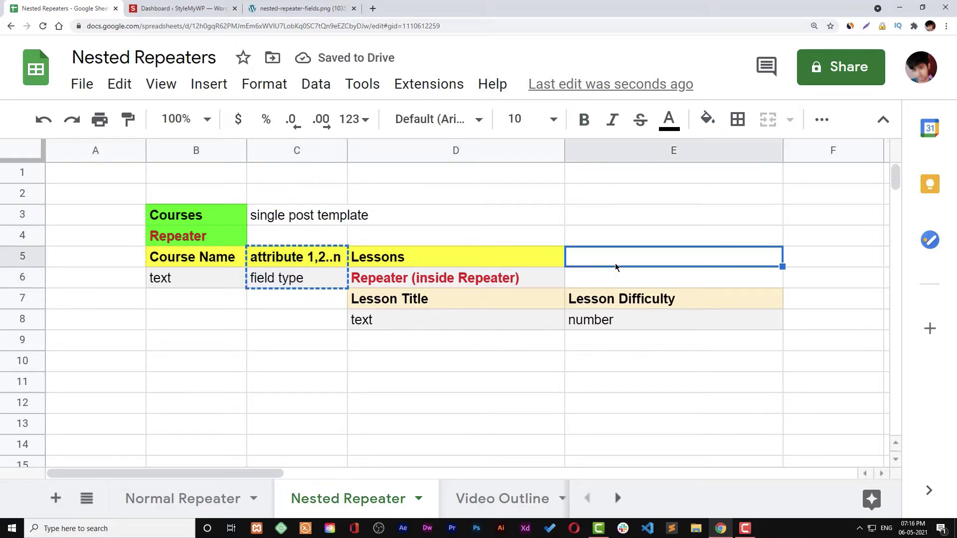
{"action": "key", "text": "ctrl+v"}
{"action": "left_click", "coordinate": [534, 340]}
Move the Lessons and attribute block in D5:E8 one column over so it starts at C5
{"action": "left_click_drag", "start_coordinate": [373, 253], "coordinate": [596, 284]}
{"action": "left_click_drag", "start_coordinate": [395, 257], "coordinate": [583, 320]}
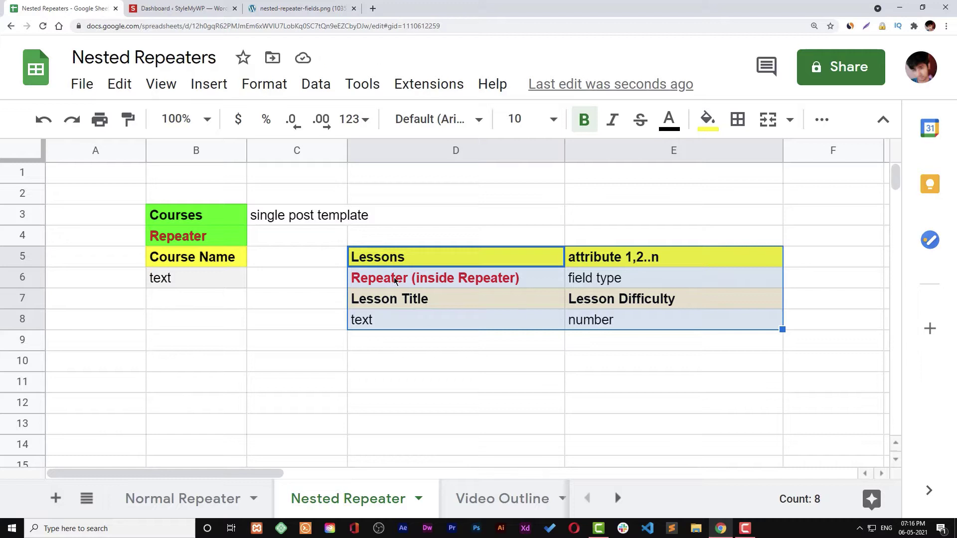
{"action": "key", "text": "ctrl+x"}
{"action": "left_click", "coordinate": [314, 257]}
{"action": "key", "text": "ctrl+v"}
{"action": "left_click", "coordinate": [381, 339]}
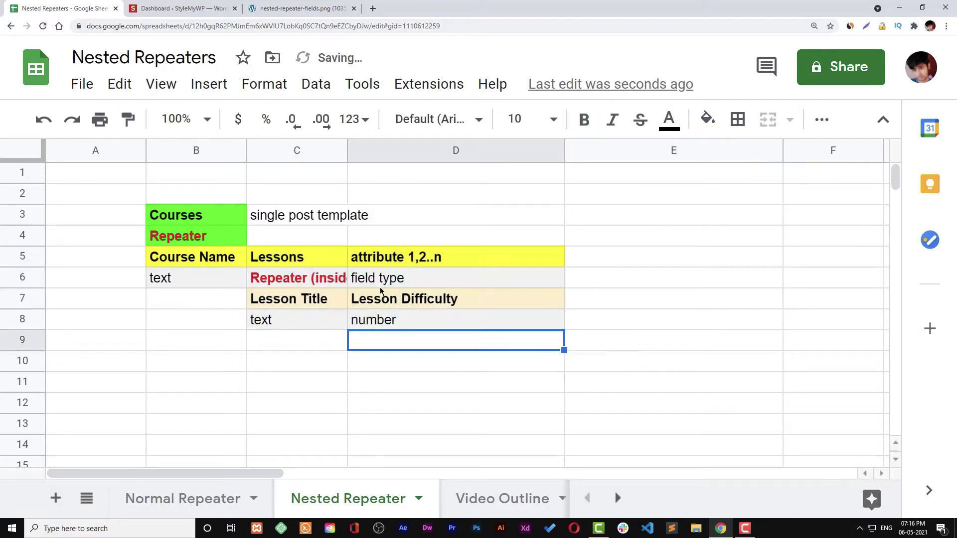
Widen column C to fit the nested repeater label and clear the attribute header and field type from D5:D6
{"action": "left_click_drag", "start_coordinate": [348, 151], "coordinate": [437, 151]}
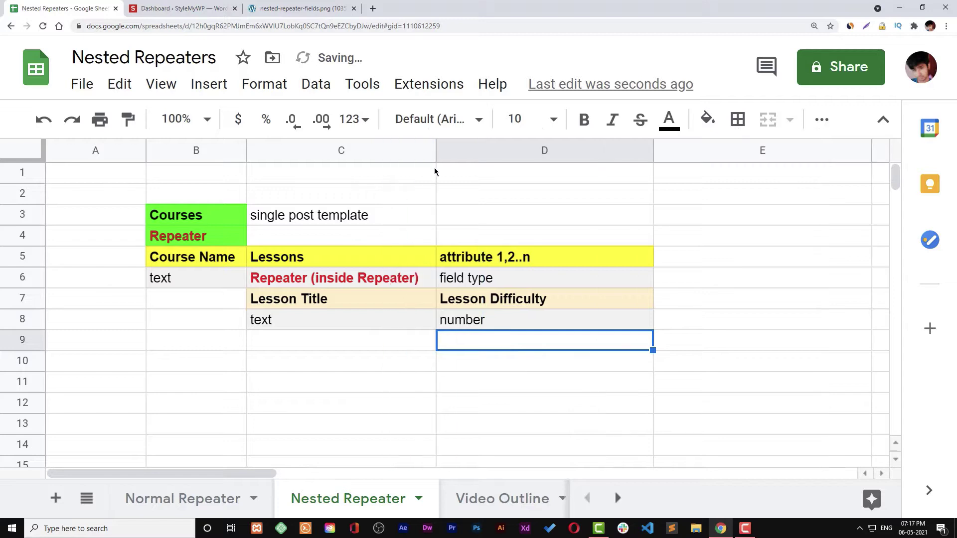
{"action": "left_click_drag", "start_coordinate": [477, 259], "coordinate": [478, 280]}
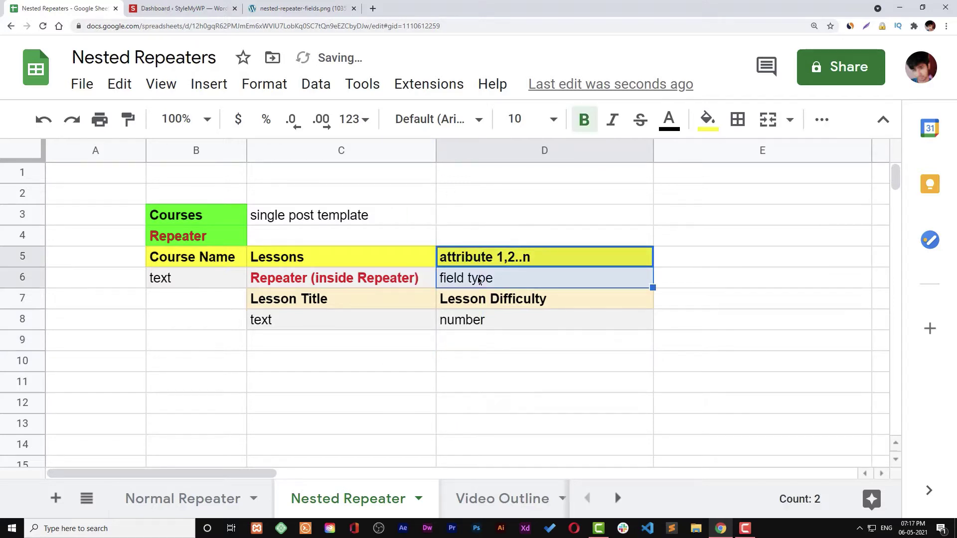
{"action": "key", "text": "Delete"}
Fill the Course Name and Lessons cells B5:C6 with bright green
{"action": "left_click_drag", "start_coordinate": [246, 258], "coordinate": [298, 281]}
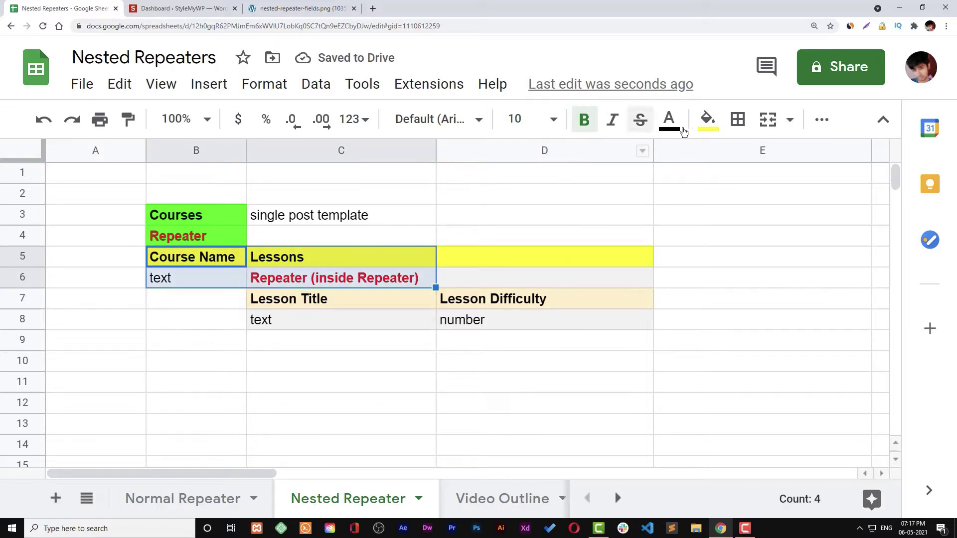
{"action": "left_click", "coordinate": [708, 120]}
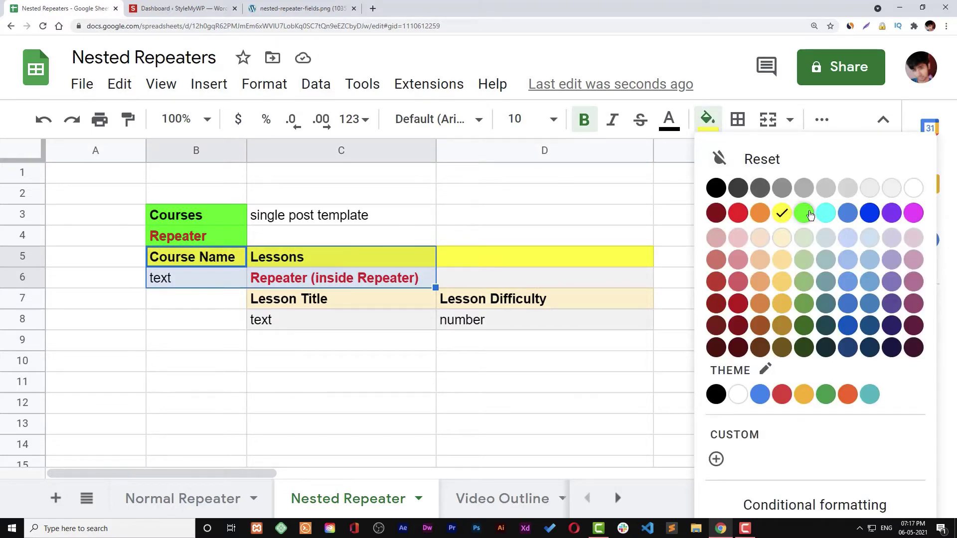
{"action": "left_click", "coordinate": [809, 215]}
{"action": "left_click", "coordinate": [502, 215]}
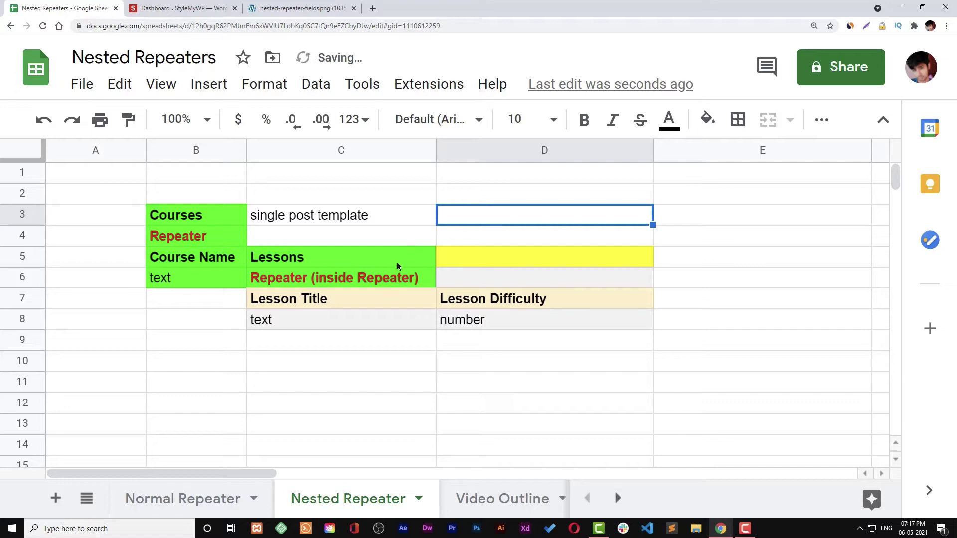
Fill the Course Name and Lessons cells B5:C6 with a lighter, muted green
{"action": "left_click_drag", "start_coordinate": [176, 257], "coordinate": [342, 280]}
{"action": "left_click", "coordinate": [708, 118]}
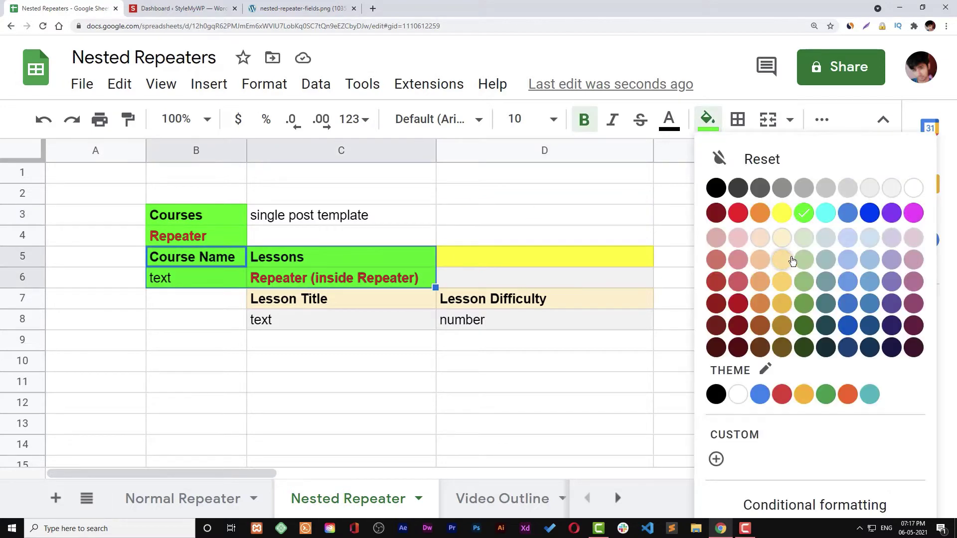
{"action": "left_click", "coordinate": [804, 260]}
Enter "repeater loop 1" in D5 beside the Lessons header
{"action": "left_click", "coordinate": [565, 257]}
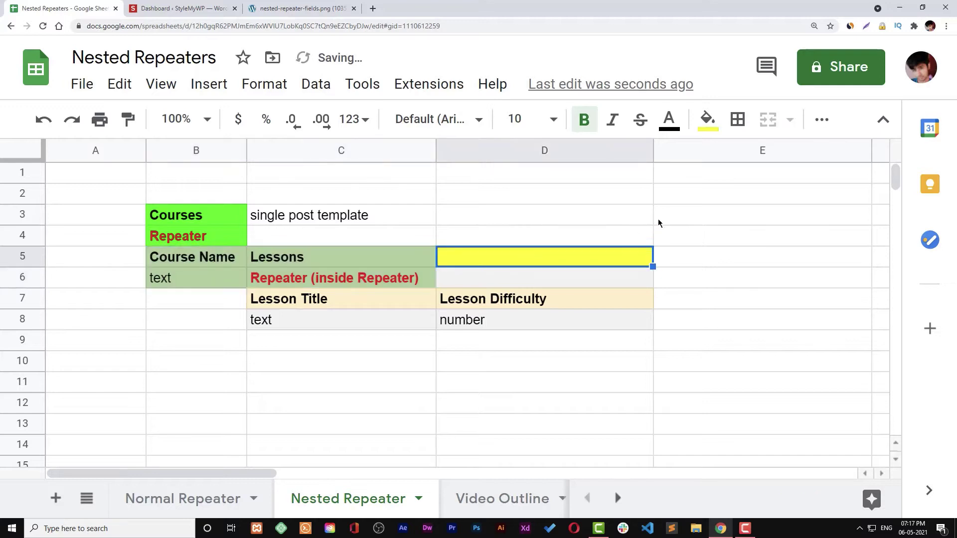
{"action": "type", "text": "rep"}
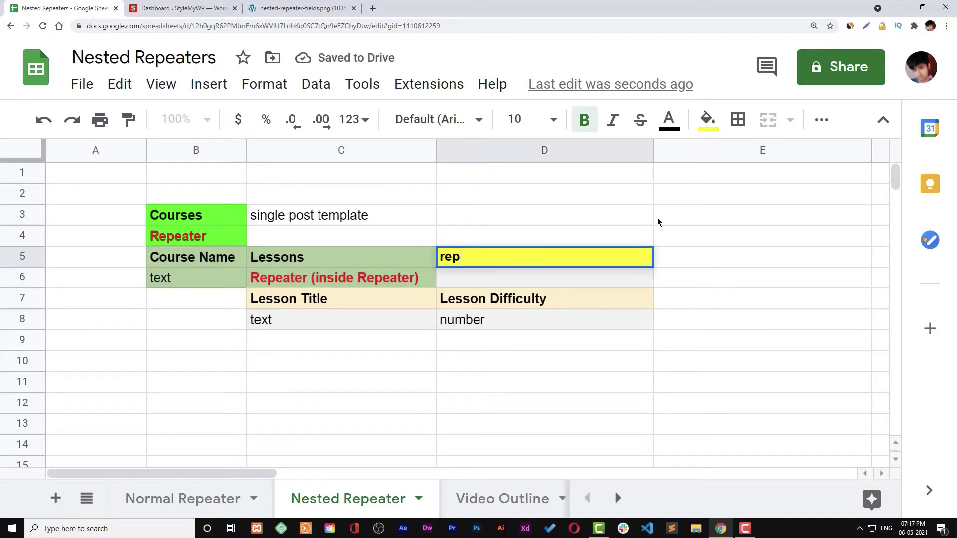
{"action": "type", "text": "eater loop 1"}
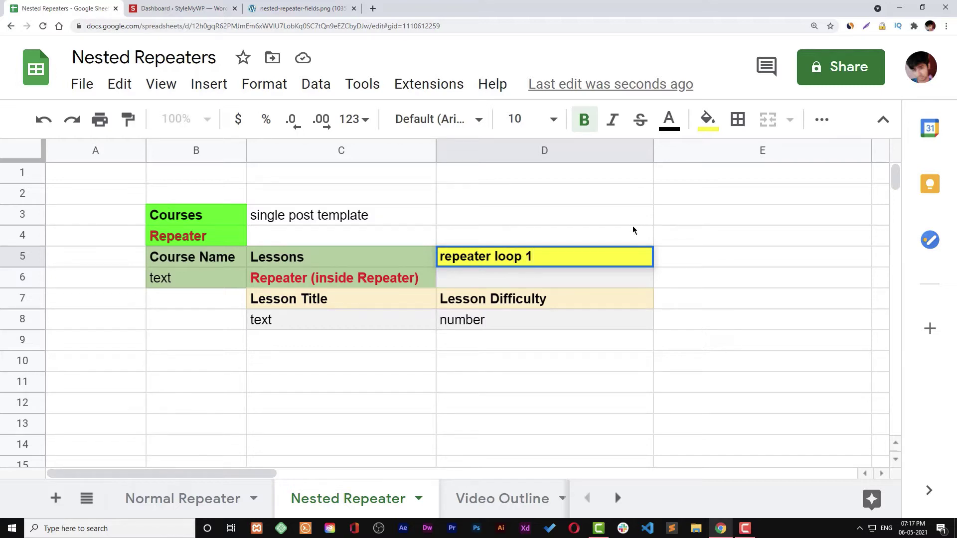
Fill the Lesson Title and Lesson Difficulty cells C7:D8 with a muted teal
{"action": "left_click", "coordinate": [220, 280]}
{"action": "left_click", "coordinate": [292, 287]}
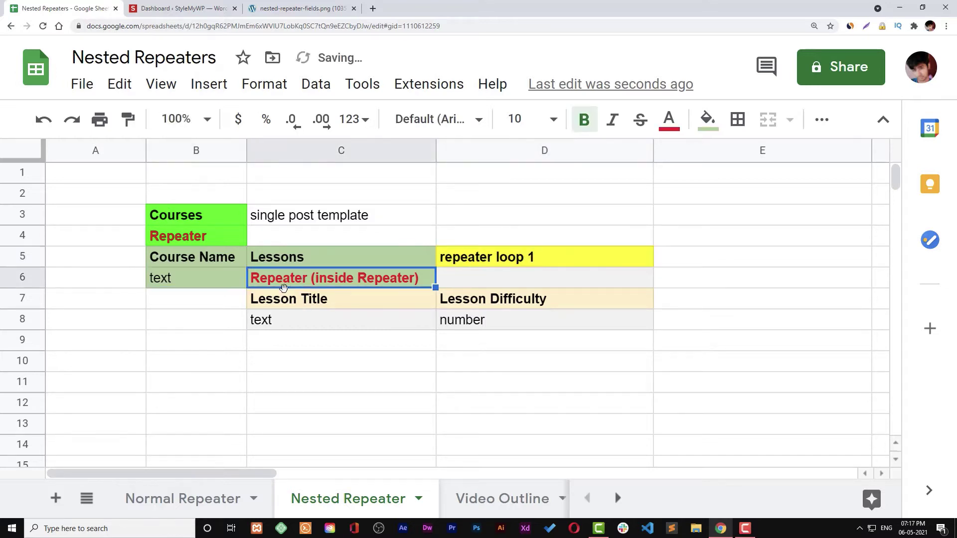
{"action": "left_click_drag", "start_coordinate": [366, 298], "coordinate": [532, 320]}
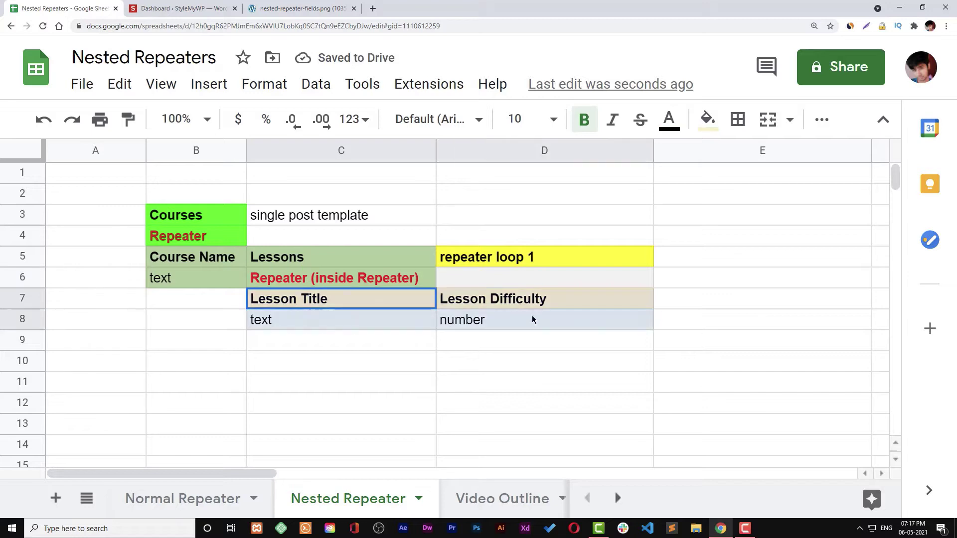
{"action": "left_click", "coordinate": [712, 122]}
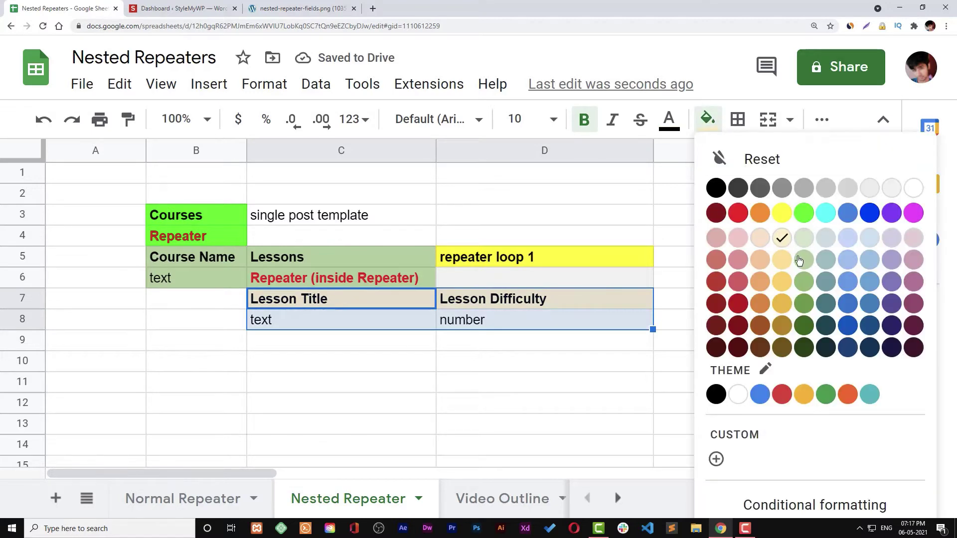
{"action": "left_click", "coordinate": [826, 281]}
Enter "repeater loop 2" in E7 beside the Lesson Difficulty header
{"action": "left_click", "coordinate": [701, 303]}
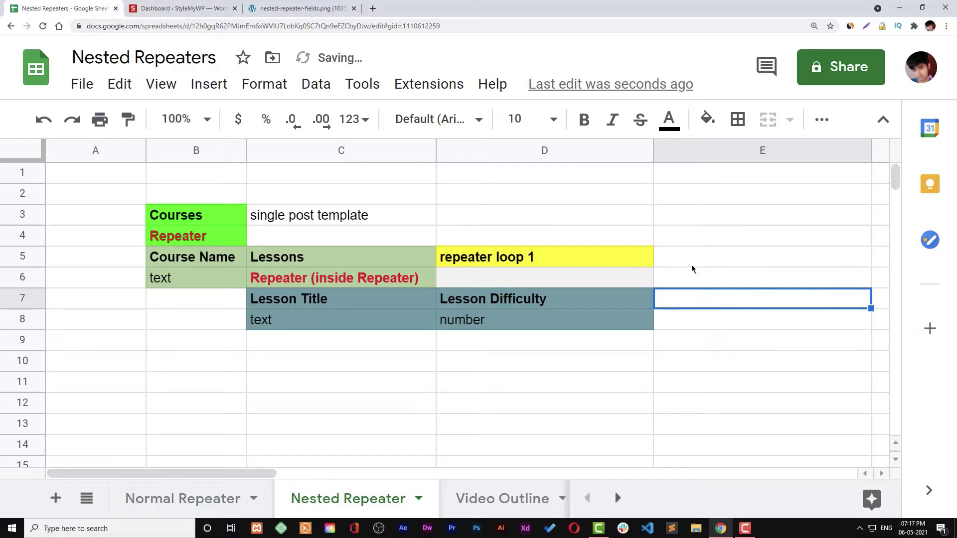
{"action": "type", "text": "repeater "}
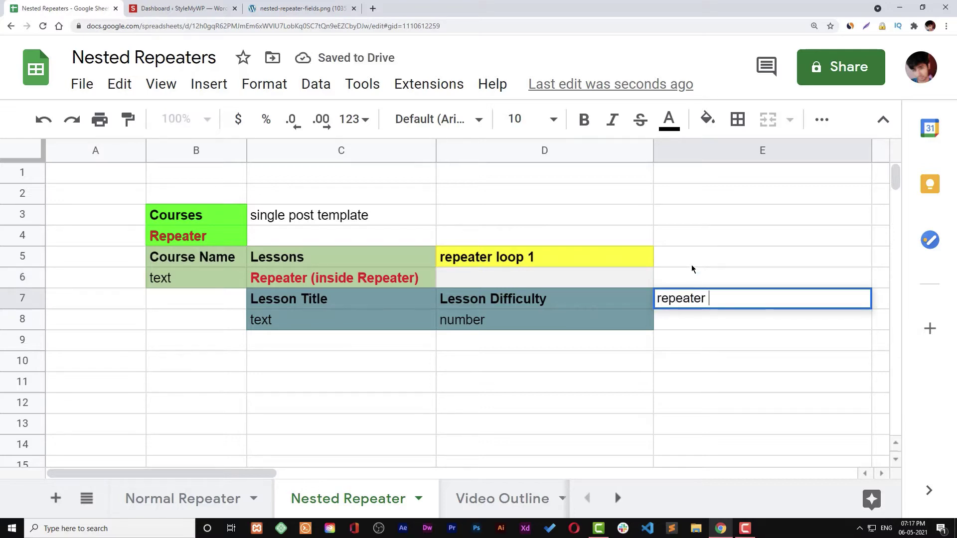
{"action": "type", "text": "loop 2"}
{"action": "key", "text": "Return"}
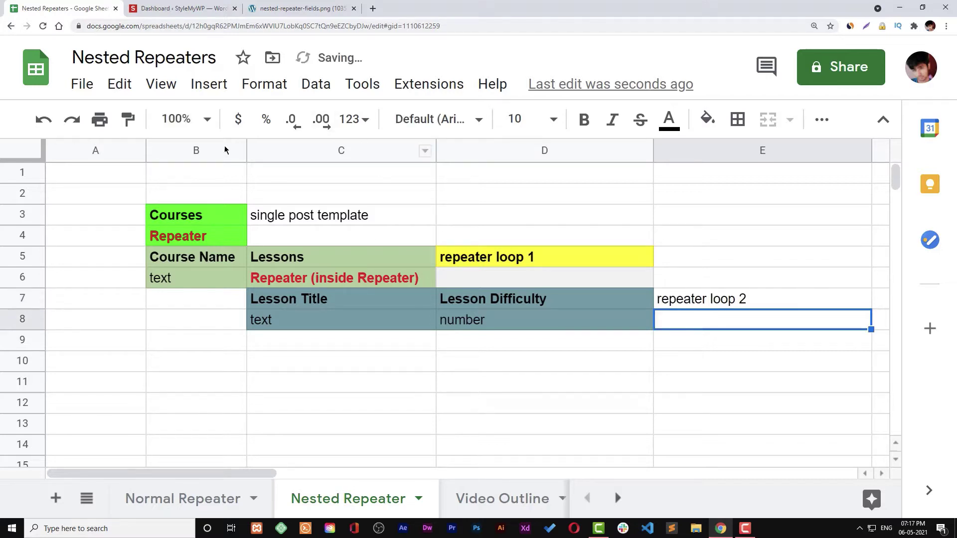
Switch to the WordPress dashboard and start a new custom field group titled "Courses"
{"action": "left_click", "coordinate": [212, 4]}
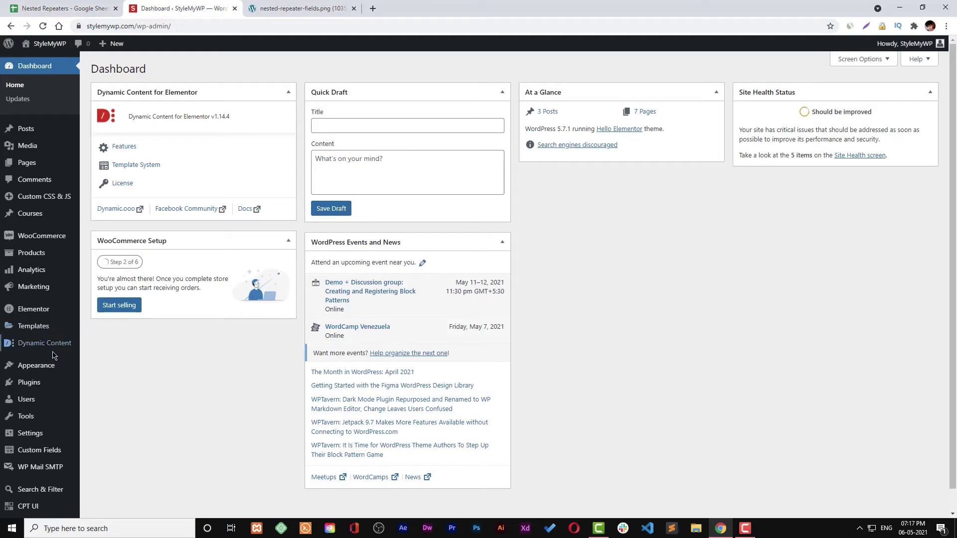
{"action": "scroll", "coordinate": [54, 488], "scroll_direction": "down", "scroll_amount": 1}
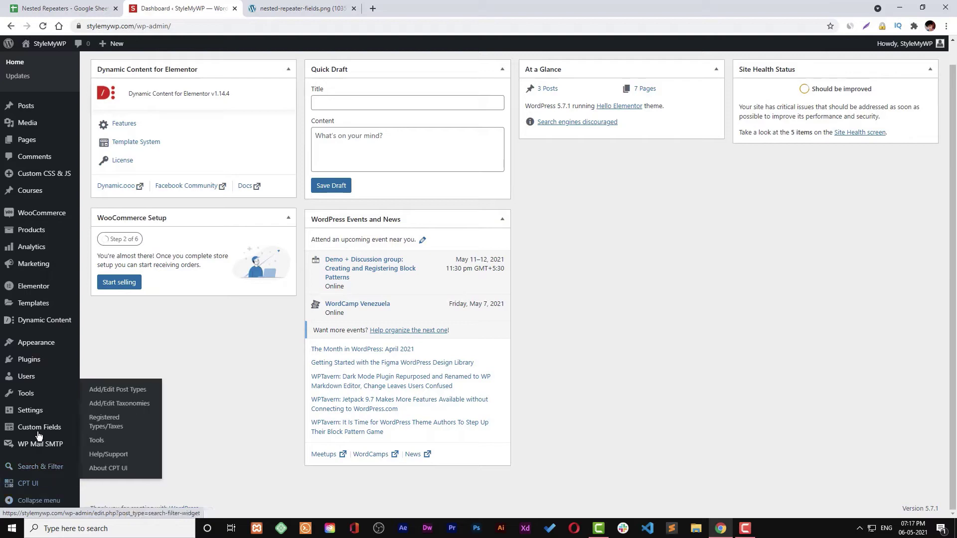
{"action": "left_click", "coordinate": [55, 430]}
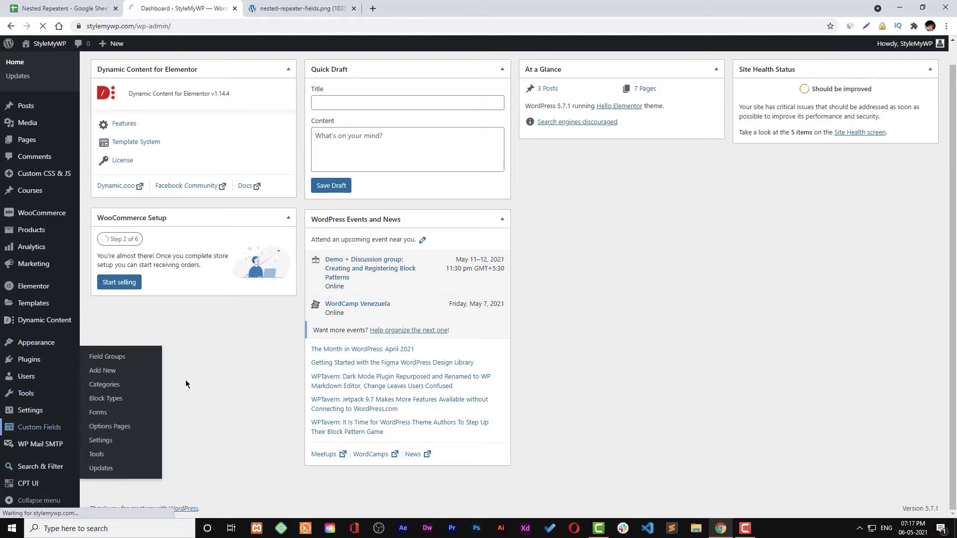
{"action": "left_click", "coordinate": [175, 94]}
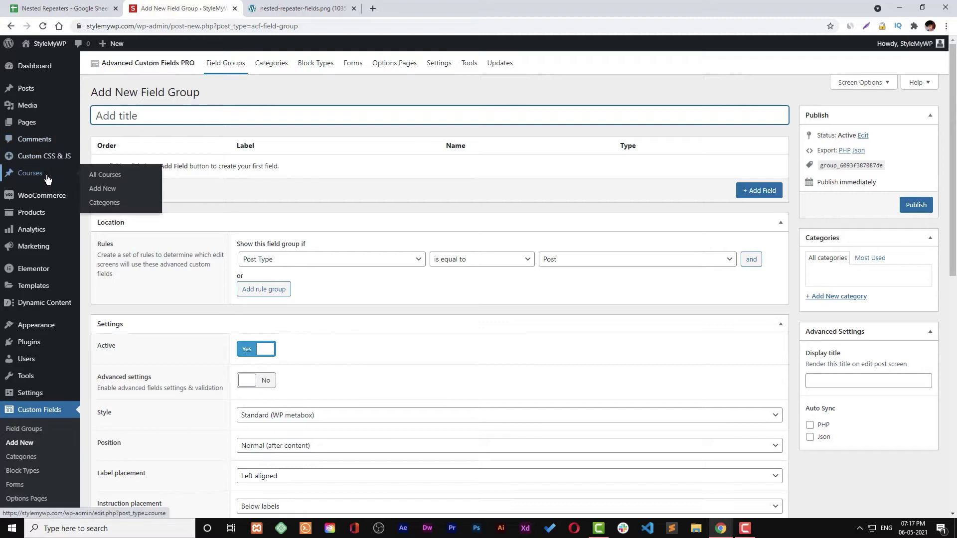
{"action": "type", "text": "Courses"}
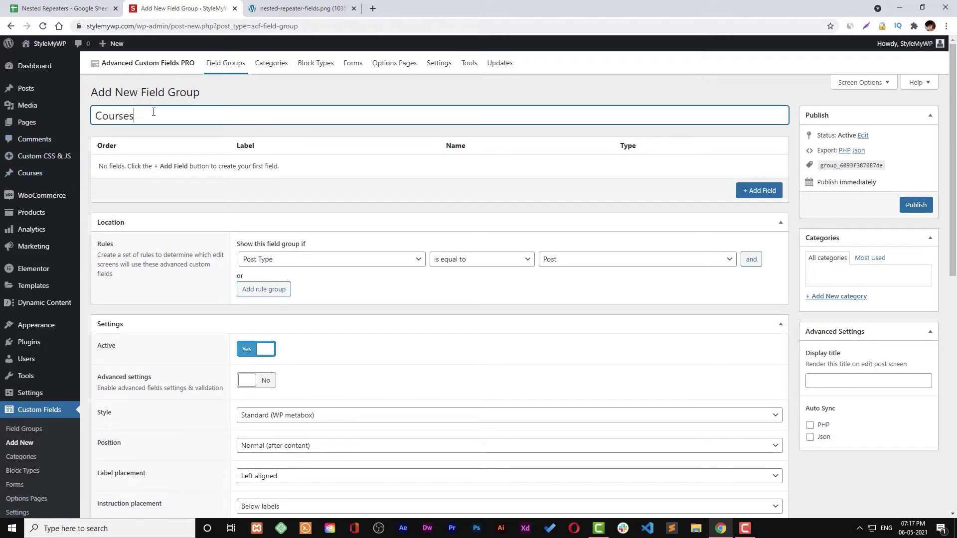
Add a field labelled "Course" to the field group and set its field type to Repeater
{"action": "left_click", "coordinate": [759, 190]}
{"action": "type", "text": "Courses"}
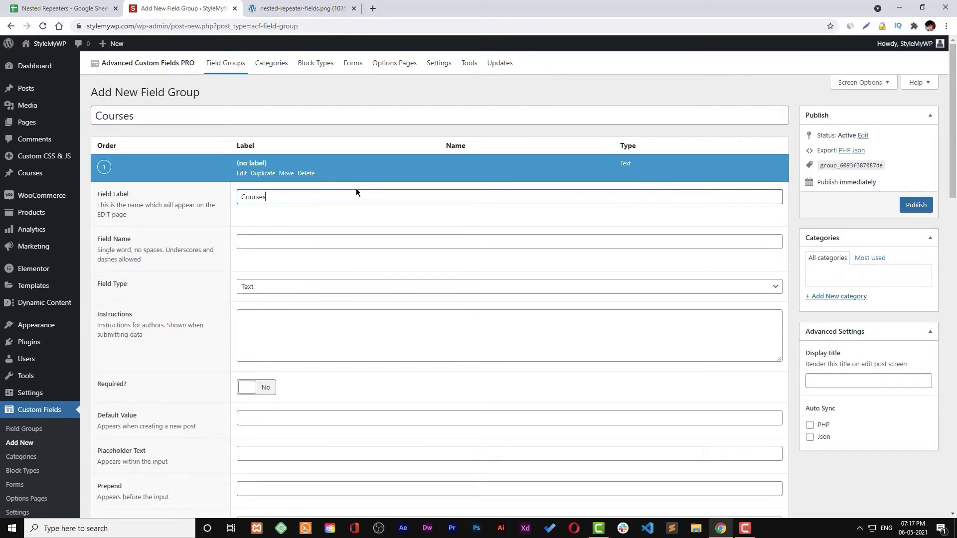
{"action": "left_click", "coordinate": [340, 209]}
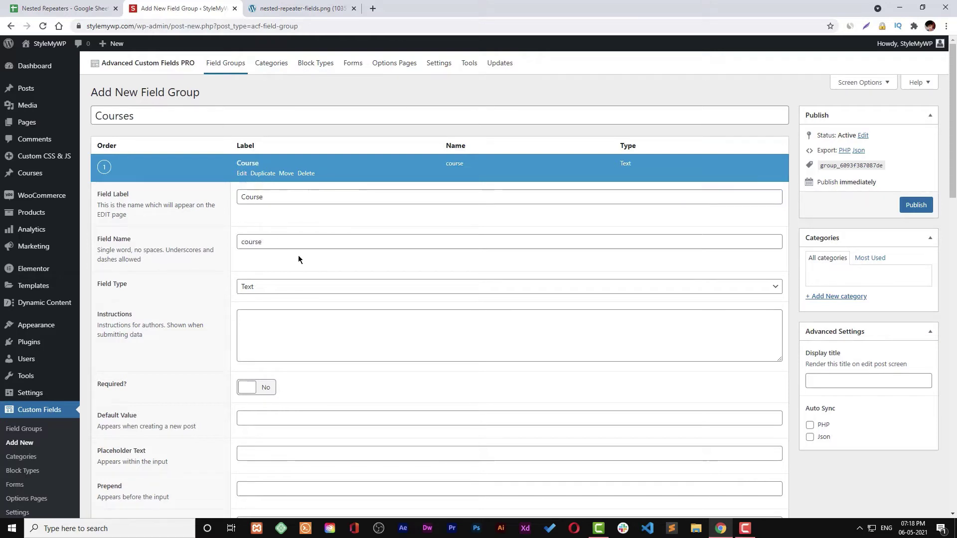
{"action": "scroll", "coordinate": [289, 244], "scroll_direction": "down", "scroll_amount": 3}
{"action": "left_click", "coordinate": [277, 140]}
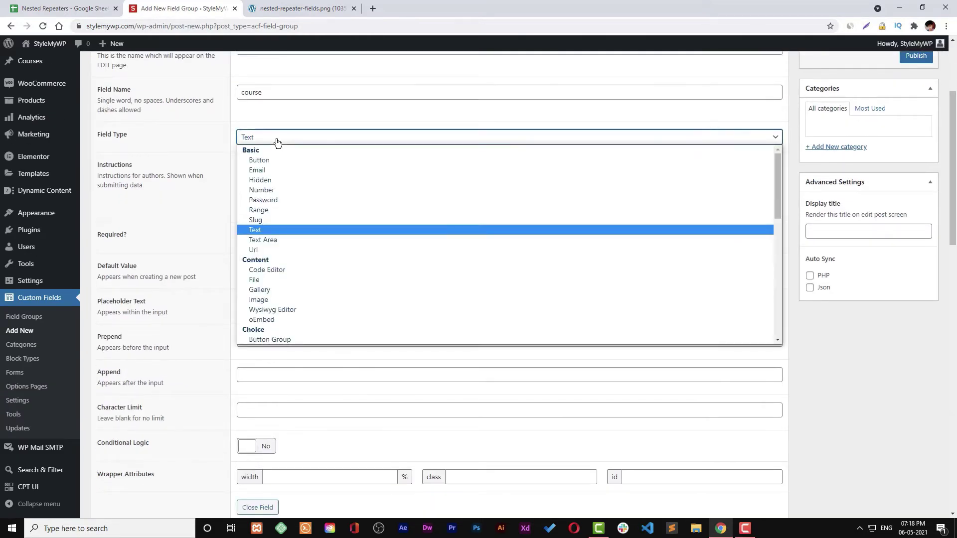
{"action": "type", "text": "relrep"}
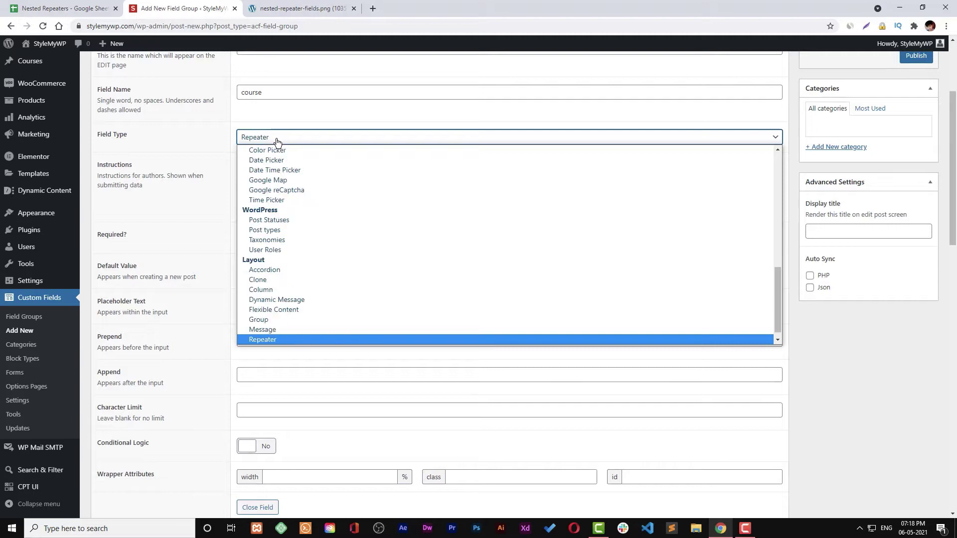
{"action": "key", "text": "Return"}
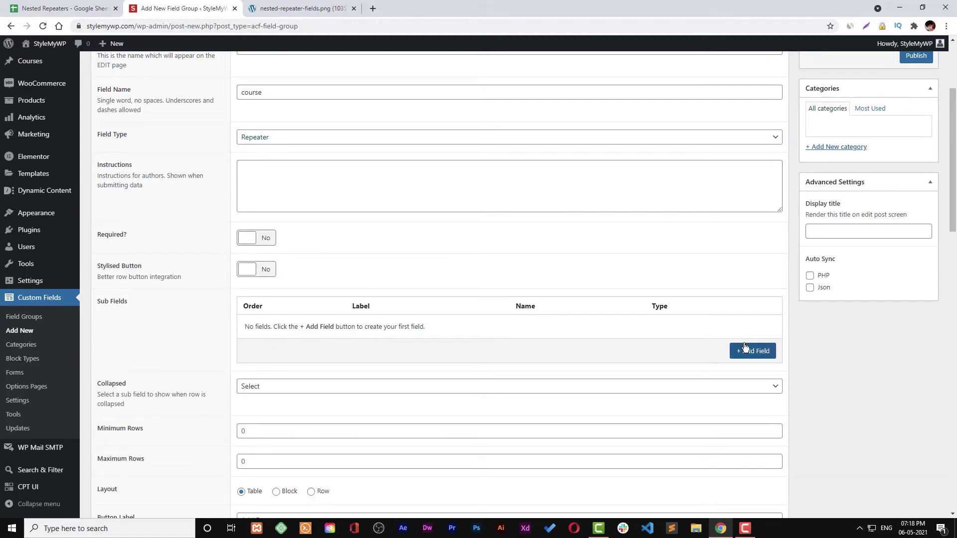
Add a text sub field labelled "Course Name" to the Course repeater and collapse its settings
{"action": "left_click", "coordinate": [746, 350]}
{"action": "type", "text": "Course Name"}
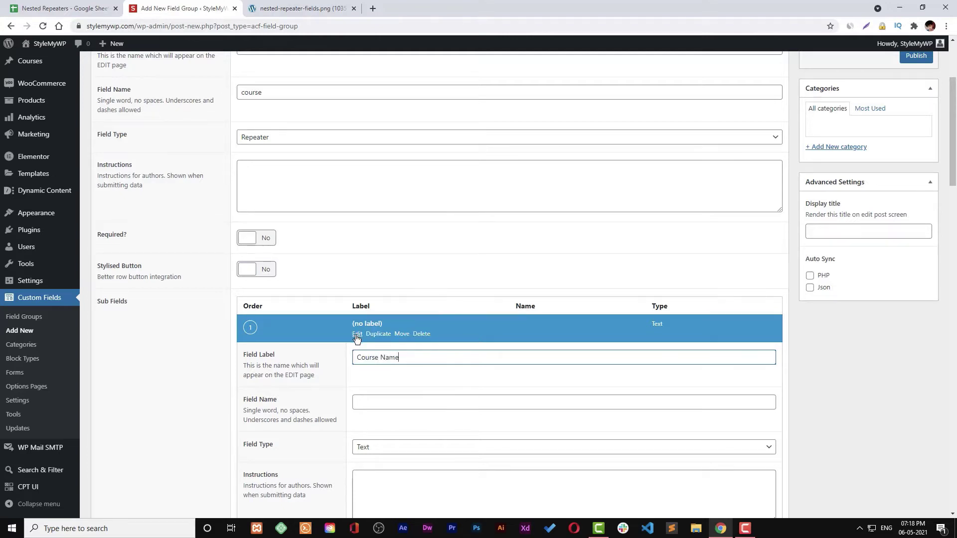
{"action": "left_click", "coordinate": [357, 334]}
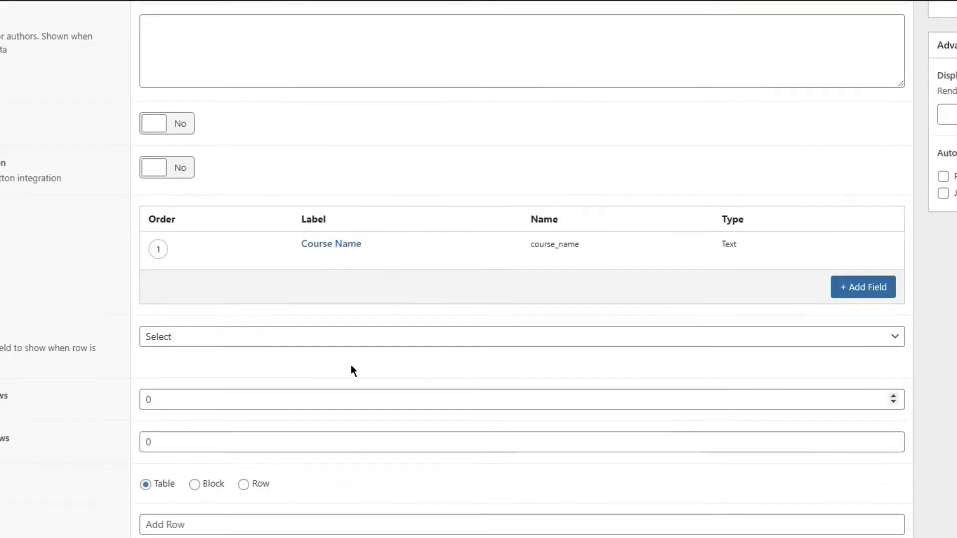
{"action": "left_click", "coordinate": [309, 258]}
{"action": "left_click", "coordinate": [309, 258]}
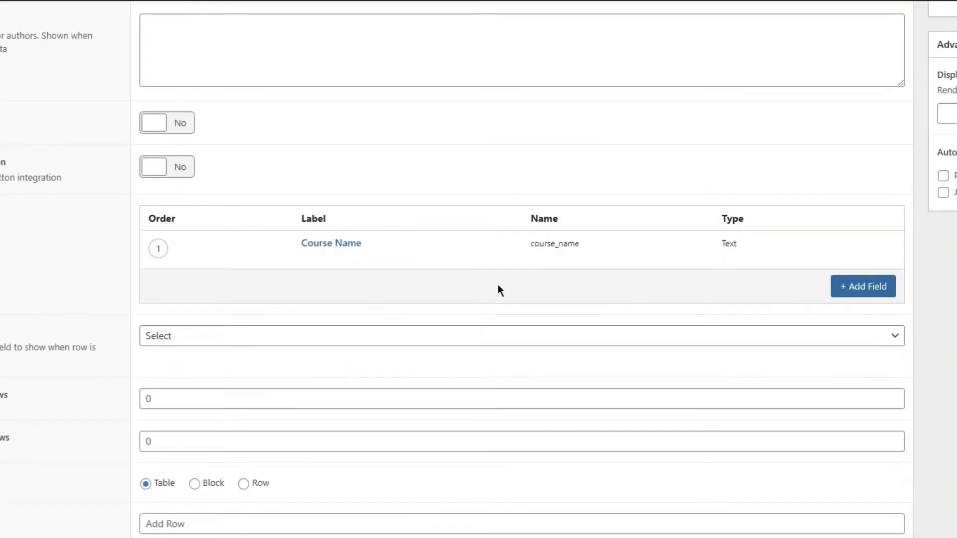
Add a second sub field labelled "Lessons" to the Course repeater and set its field type to Repeater
{"action": "left_click", "coordinate": [841, 300]}
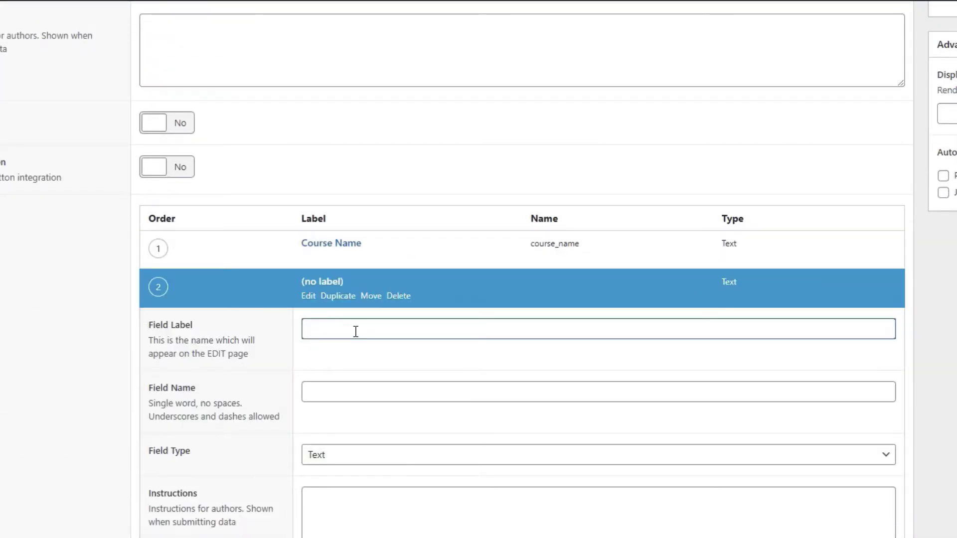
{"action": "type", "text": "Lessons"}
{"action": "left_click", "coordinate": [308, 296]}
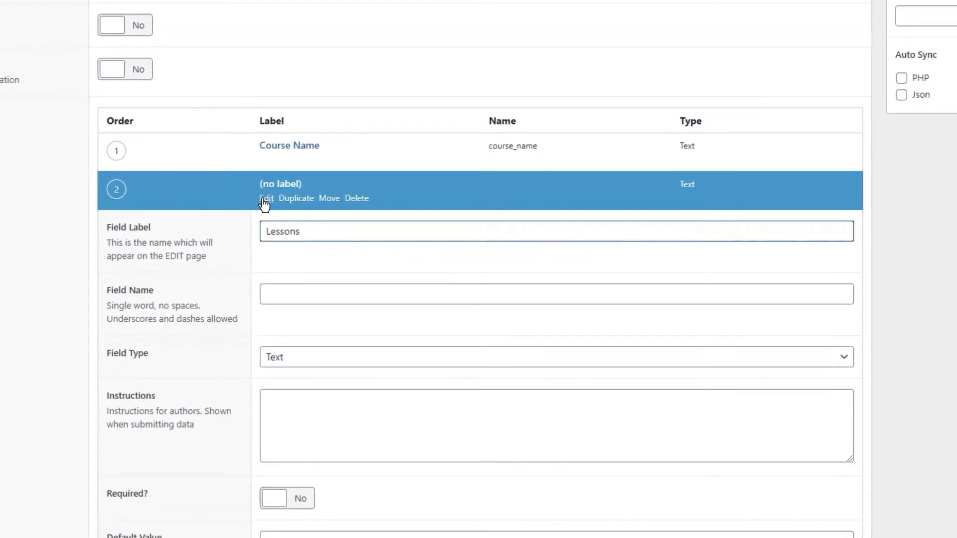
{"action": "left_click", "coordinate": [264, 201]}
{"action": "scroll", "coordinate": [330, 237], "scroll_direction": "down", "scroll_amount": 4}
{"action": "left_click", "coordinate": [320, 156]}
{"action": "type", "text": "relrep"}
{"action": "key", "text": "Return"}
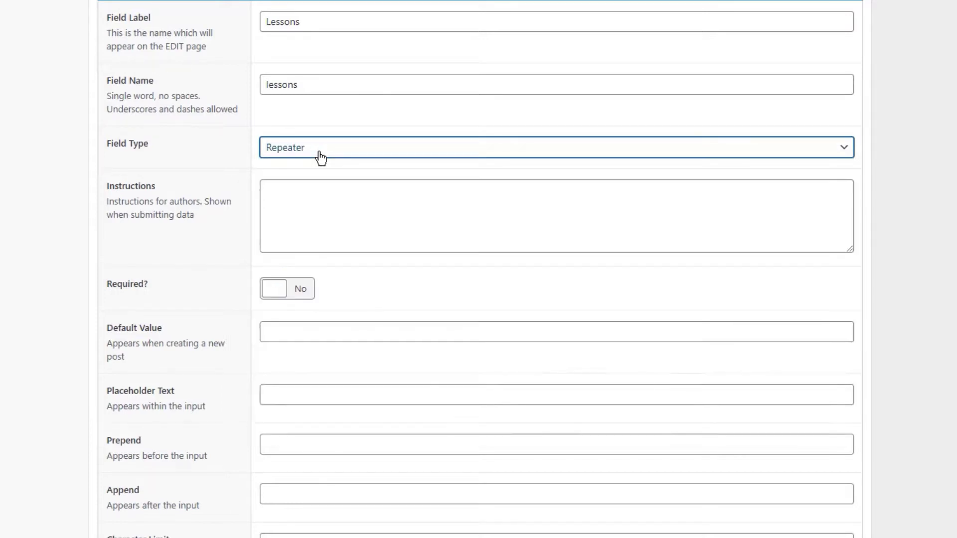
Add a text sub field labelled "Lesson Name" inside the Lessons repeater and collapse its settings
{"action": "left_click", "coordinate": [812, 447]}
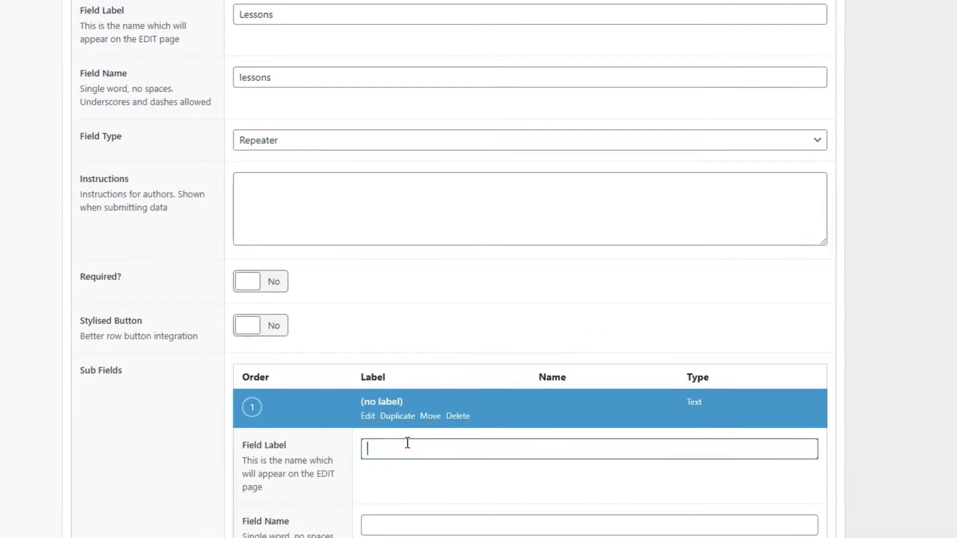
{"action": "type", "text": "Lesson"}
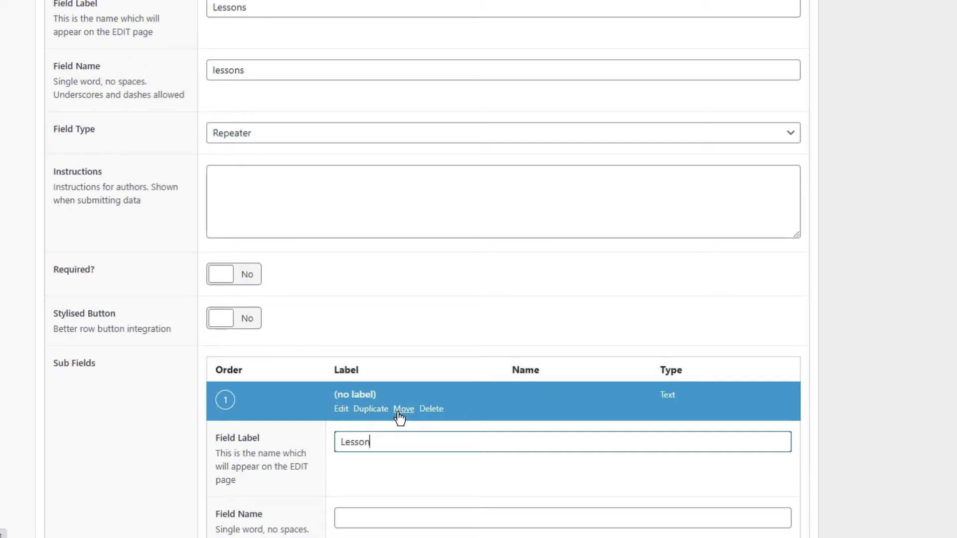
{"action": "type", "text": " Na"}
{"action": "left_click", "coordinate": [369, 469]}
{"action": "left_click", "coordinate": [341, 409]}
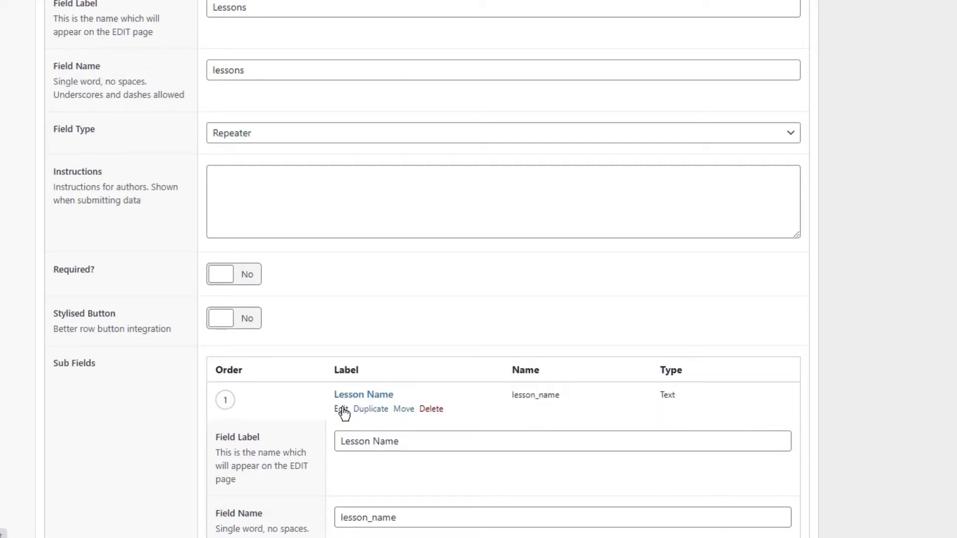
Add a second sub field labelled "Lesson Difficulty" inside the Lessons repeater
{"action": "scroll", "coordinate": [399, 366], "scroll_direction": "down", "scroll_amount": 4}
{"action": "left_click", "coordinate": [783, 234]}
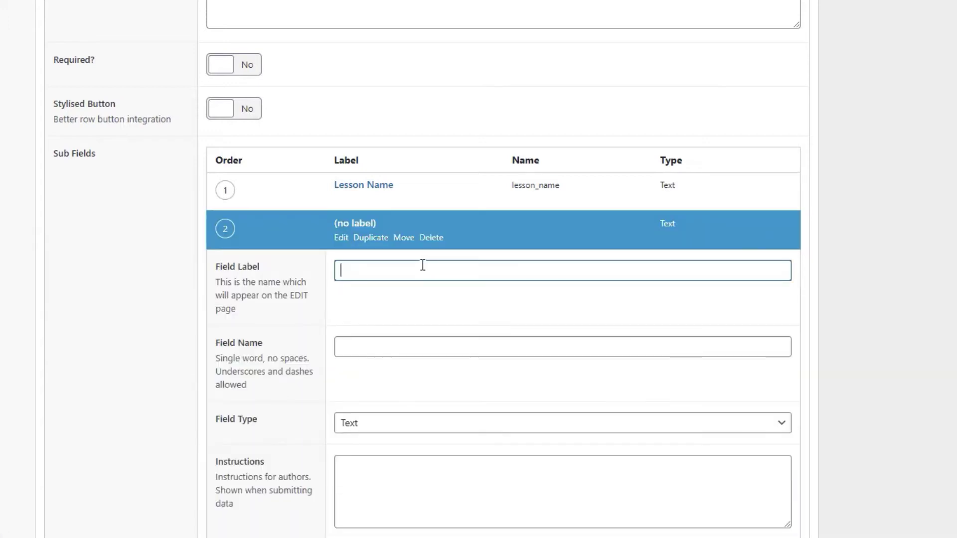
{"action": "type", "text": "Lesson Difficulty"}
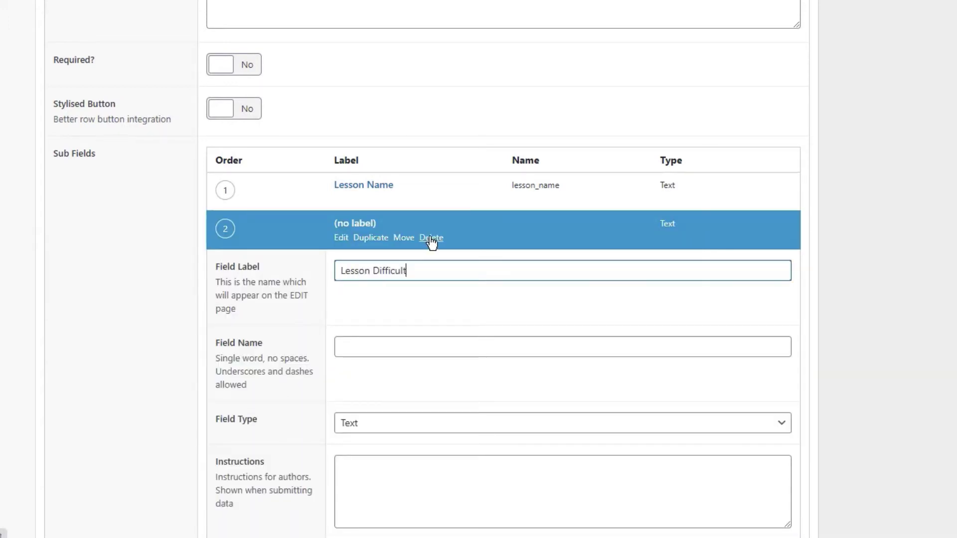
{"action": "left_click", "coordinate": [348, 238]}
{"action": "left_click", "coordinate": [349, 238]}
Set the Lesson Difficulty sub field's type to Number and collapse its settings
{"action": "scroll", "coordinate": [512, 339], "scroll_direction": "down", "scroll_amount": 1}
{"action": "scroll", "coordinate": [511, 340], "scroll_direction": "down", "scroll_amount": 1}
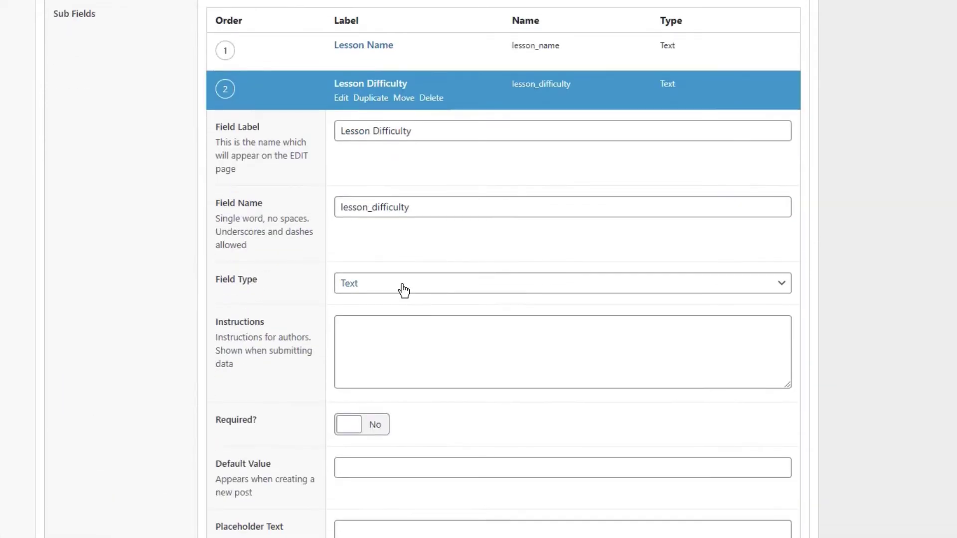
{"action": "left_click", "coordinate": [400, 288]}
{"action": "key", "text": "n"}
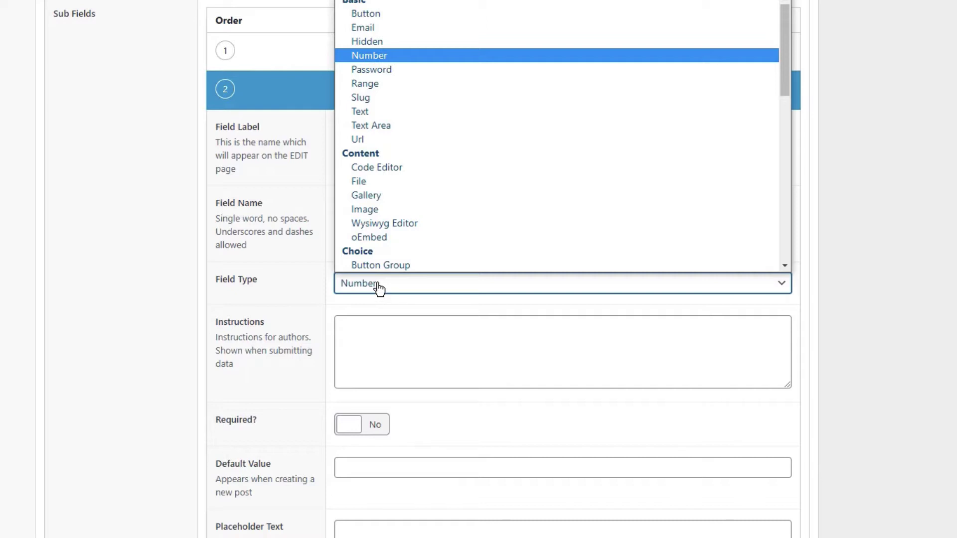
{"action": "scroll", "coordinate": [378, 64], "scroll_direction": "down", "scroll_amount": 1}
{"action": "left_click", "coordinate": [384, 27]}
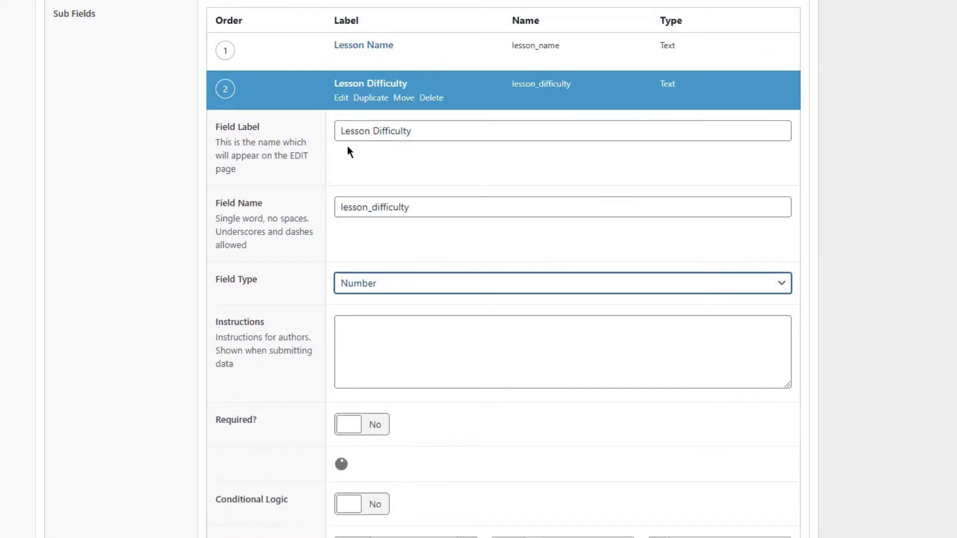
{"action": "left_click", "coordinate": [343, 99]}
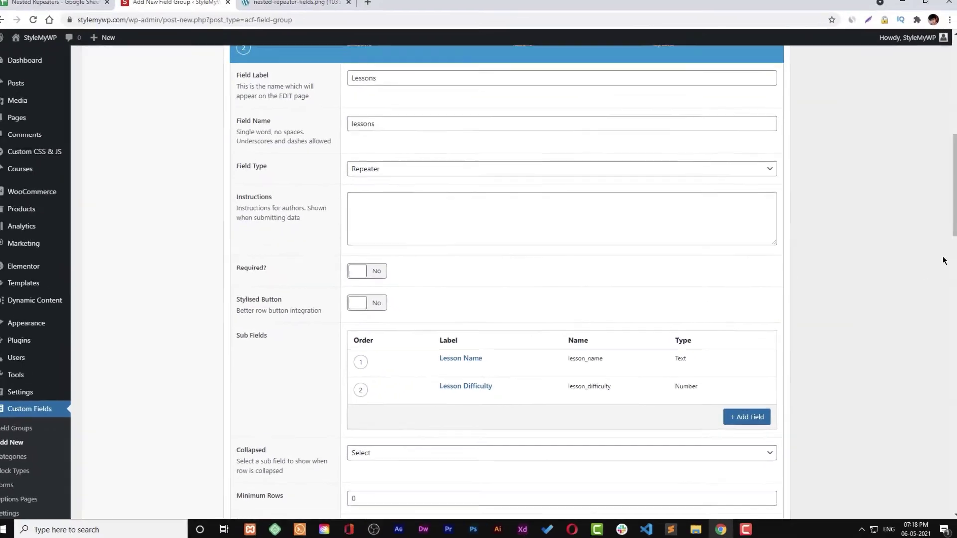
Review the Course repeater's settings and collapse its Lessons sub field
{"action": "scroll", "coordinate": [928, 269], "scroll_direction": "up", "scroll_amount": 3}
{"action": "scroll", "coordinate": [518, 284], "scroll_direction": "up", "scroll_amount": 5}
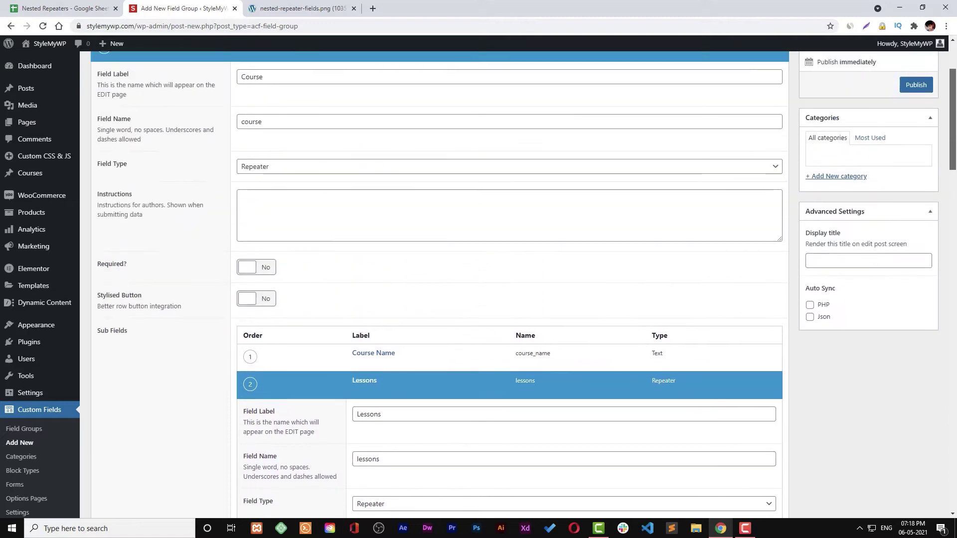
{"action": "scroll", "coordinate": [519, 284], "scroll_direction": "down", "scroll_amount": 2}
{"action": "scroll", "coordinate": [206, 122], "scroll_direction": "down", "scroll_amount": 1}
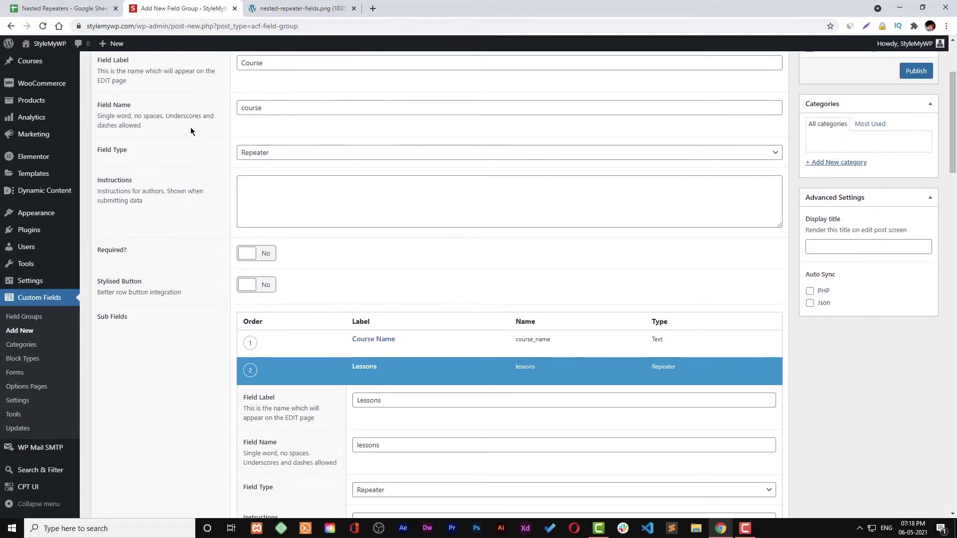
{"action": "left_click_drag", "start_coordinate": [222, 141], "coordinate": [299, 173]}
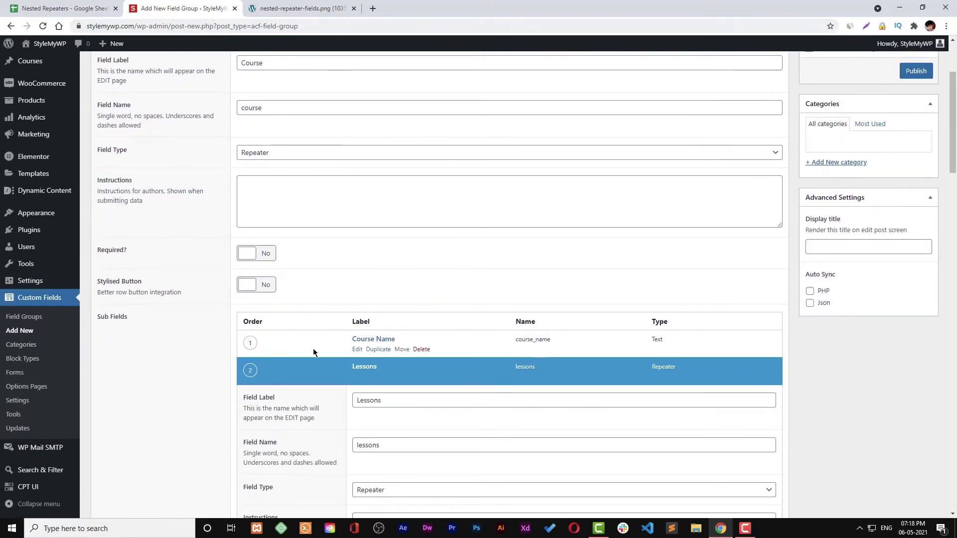
{"action": "left_click", "coordinate": [358, 378]}
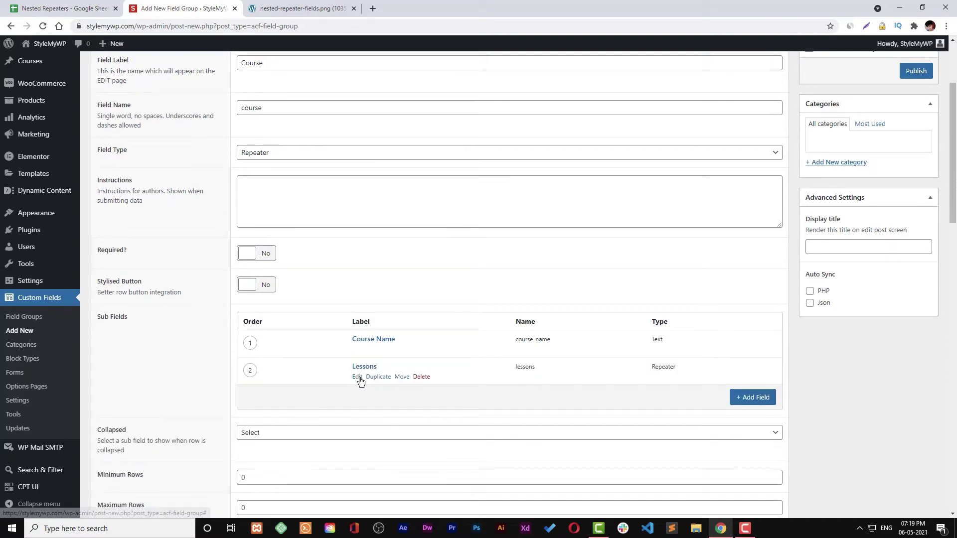
Examine the nested Lessons repeater's settings and its sub fields within the Course repeater
{"action": "left_click", "coordinate": [357, 377]}
{"action": "scroll", "coordinate": [449, 367], "scroll_direction": "down", "scroll_amount": 5}
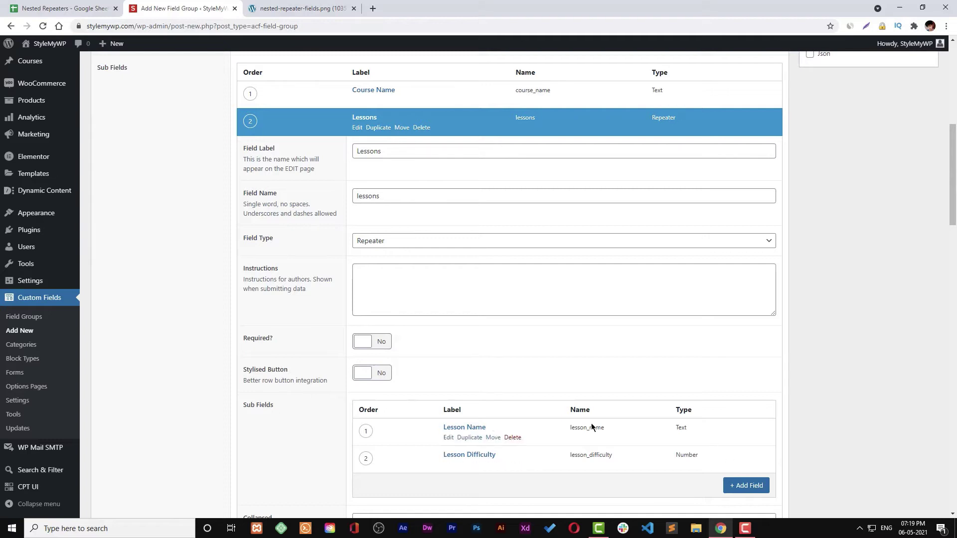
{"action": "scroll", "coordinate": [615, 279], "scroll_direction": "up", "scroll_amount": 3}
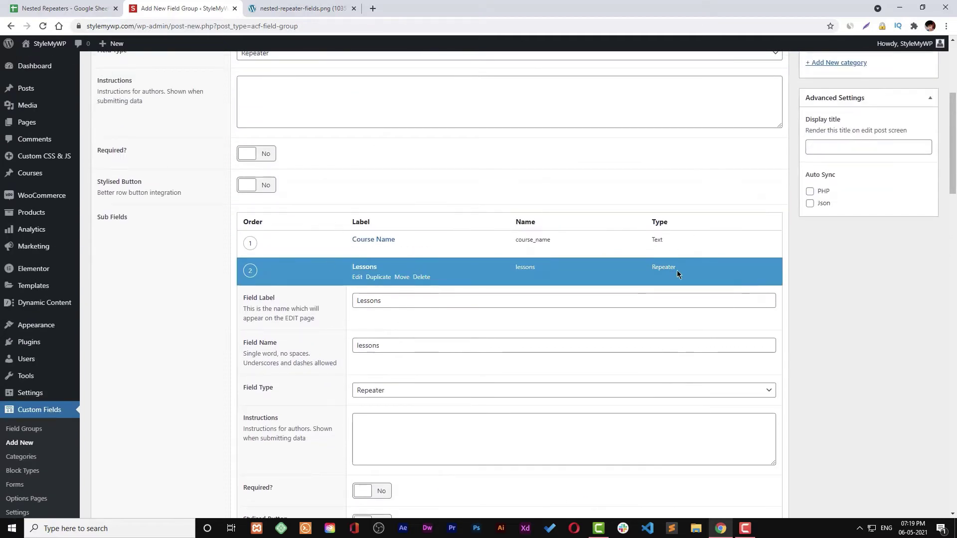
{"action": "scroll", "coordinate": [740, 274], "scroll_direction": "up", "scroll_amount": 4}
{"action": "scroll", "coordinate": [740, 273], "scroll_direction": "up", "scroll_amount": 1}
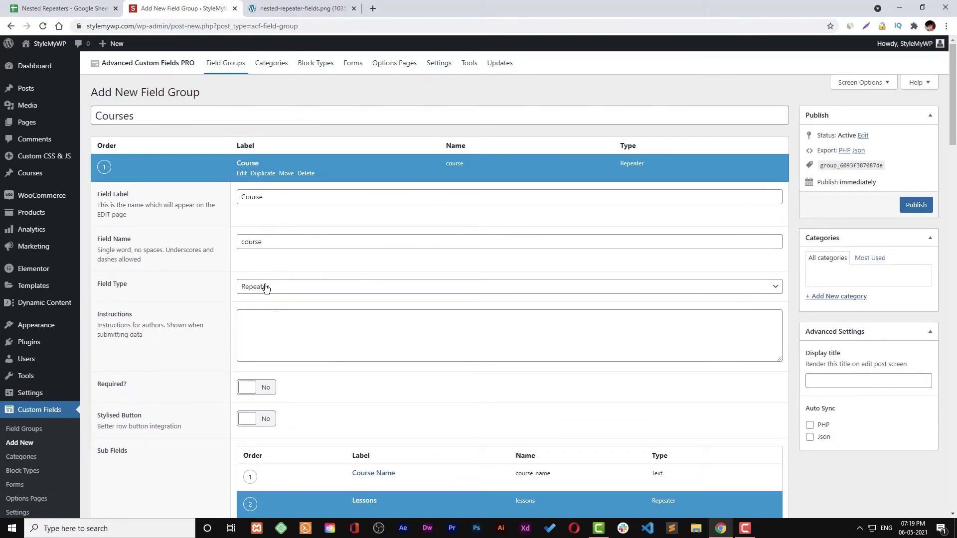
{"action": "scroll", "coordinate": [310, 236], "scroll_direction": "down", "scroll_amount": 20}
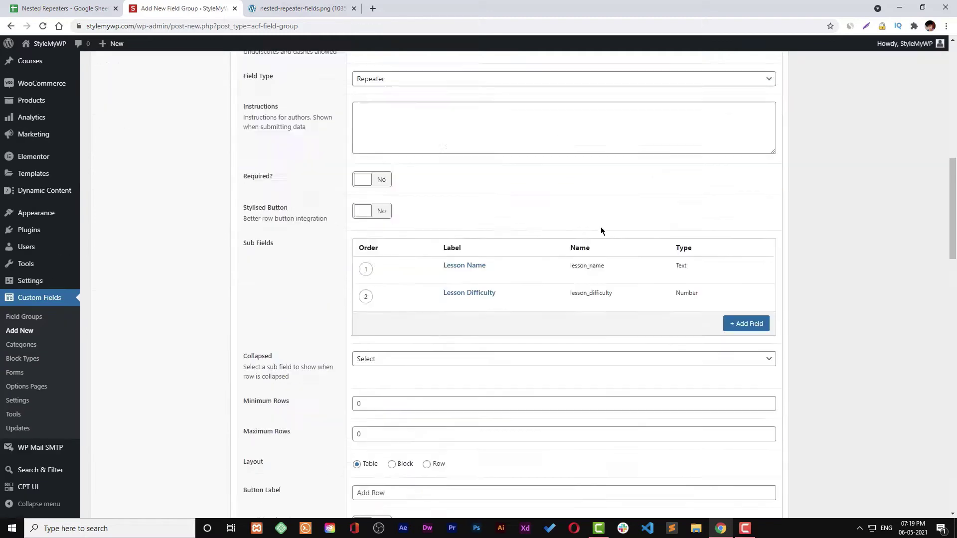
{"action": "scroll", "coordinate": [385, 273], "scroll_direction": "up", "scroll_amount": 20}
Set the Course repeater's layout to Row and its button label to "Add Course"
{"action": "left_click", "coordinate": [239, 176]}
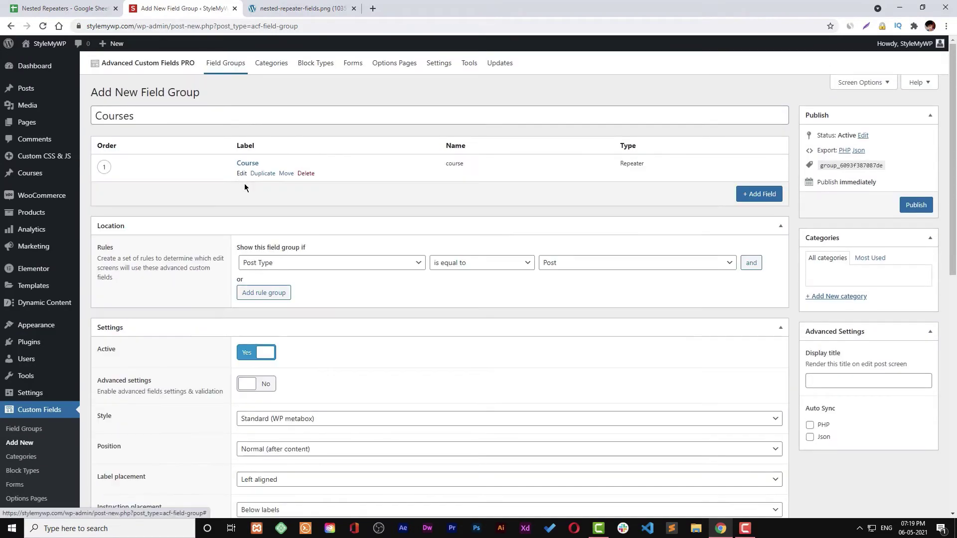
{"action": "left_click", "coordinate": [242, 173]}
{"action": "scroll", "coordinate": [268, 268], "scroll_direction": "down", "scroll_amount": 10}
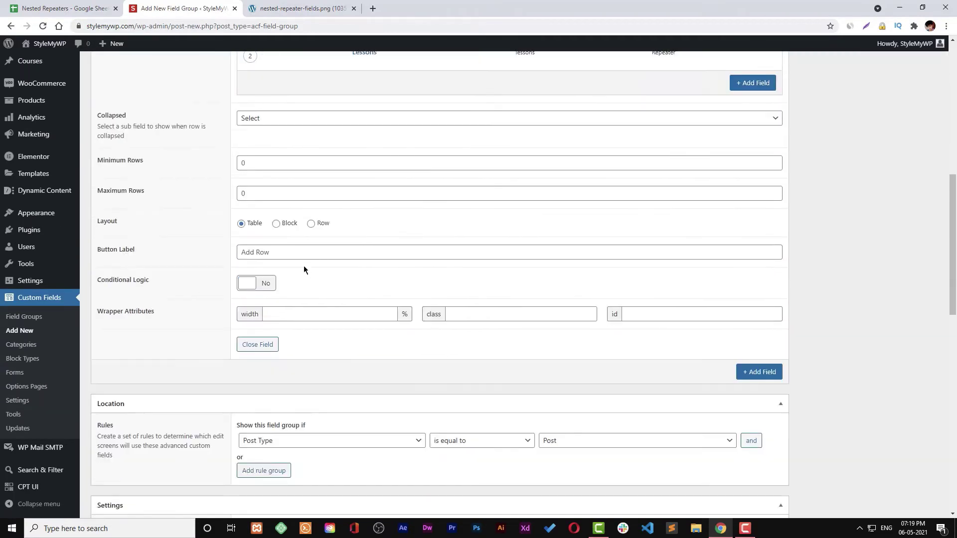
{"action": "left_click", "coordinate": [276, 252]}
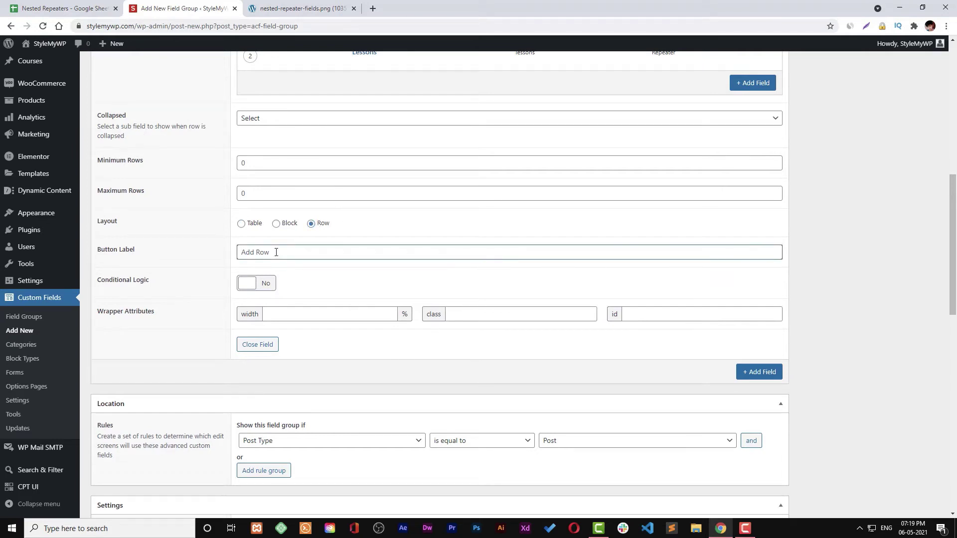
Set the Lessons repeater's button label to "Add A Lesson" and enable PHP and Json auto sync for the field group
{"action": "scroll", "coordinate": [292, 205], "scroll_direction": "up", "scroll_amount": 2}
{"action": "left_click", "coordinate": [324, 152]}
{"action": "scroll", "coordinate": [414, 318], "scroll_direction": "down", "scroll_amount": 5}
{"action": "left_click", "coordinate": [445, 340]}
{"action": "type", "text": "Add A Lesson"}
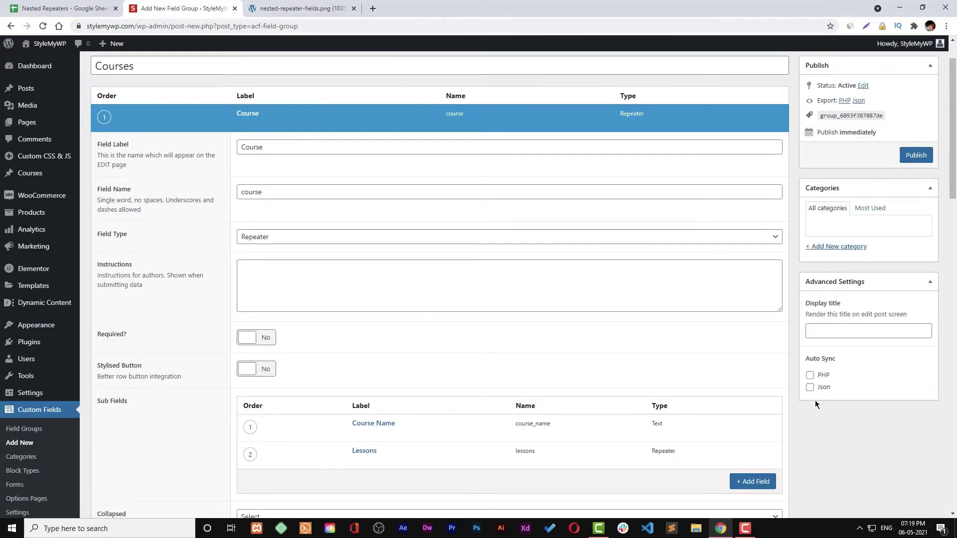
{"action": "left_click", "coordinate": [818, 379]}
{"action": "left_click", "coordinate": [814, 390]}
Set the location rule to Post Type is equal to Course and publish the Courses field group
{"action": "scroll", "coordinate": [603, 355], "scroll_direction": "down", "scroll_amount": 7}
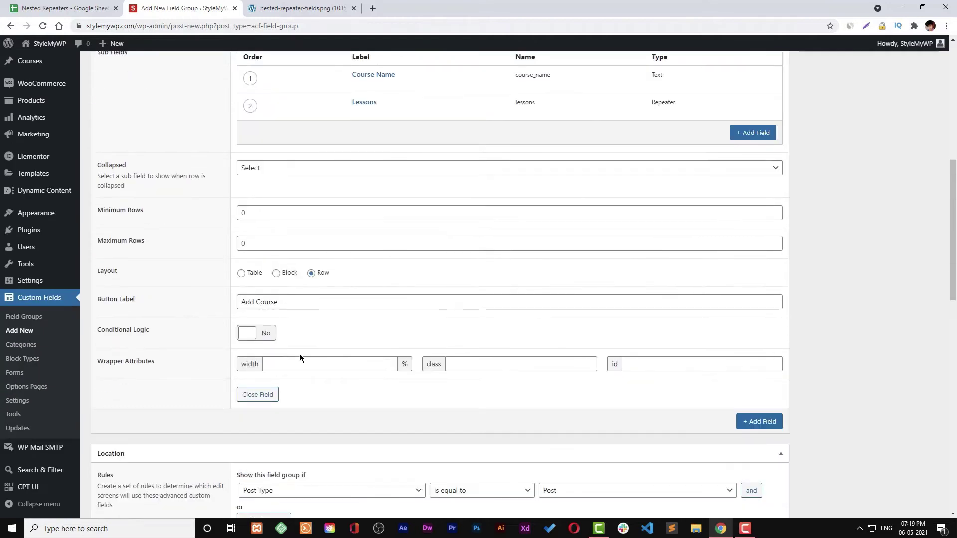
{"action": "scroll", "coordinate": [297, 354], "scroll_direction": "down", "scroll_amount": 6}
{"action": "left_click", "coordinate": [468, 192]}
{"action": "left_click", "coordinate": [557, 193]}
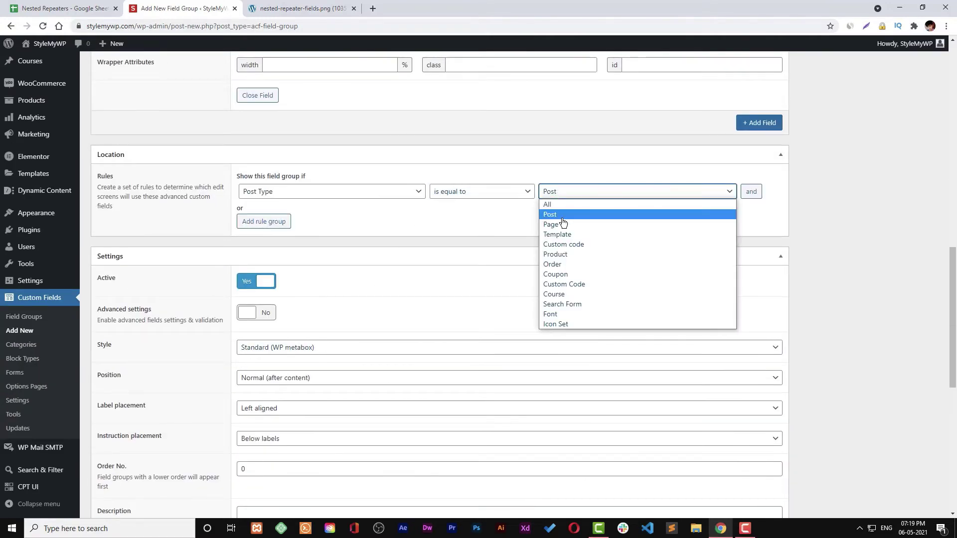
{"action": "left_click", "coordinate": [573, 277]}
{"action": "left_click", "coordinate": [632, 194]}
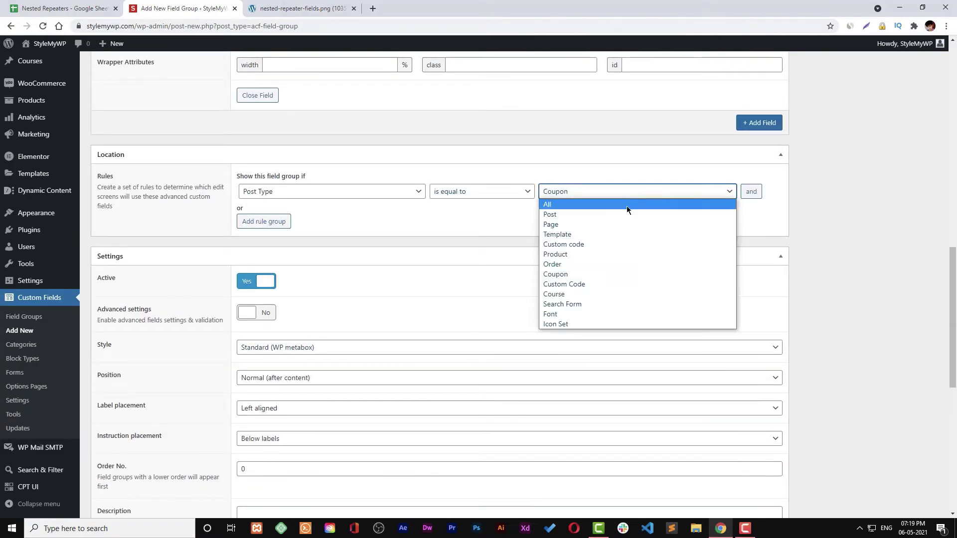
{"action": "left_click", "coordinate": [585, 294]}
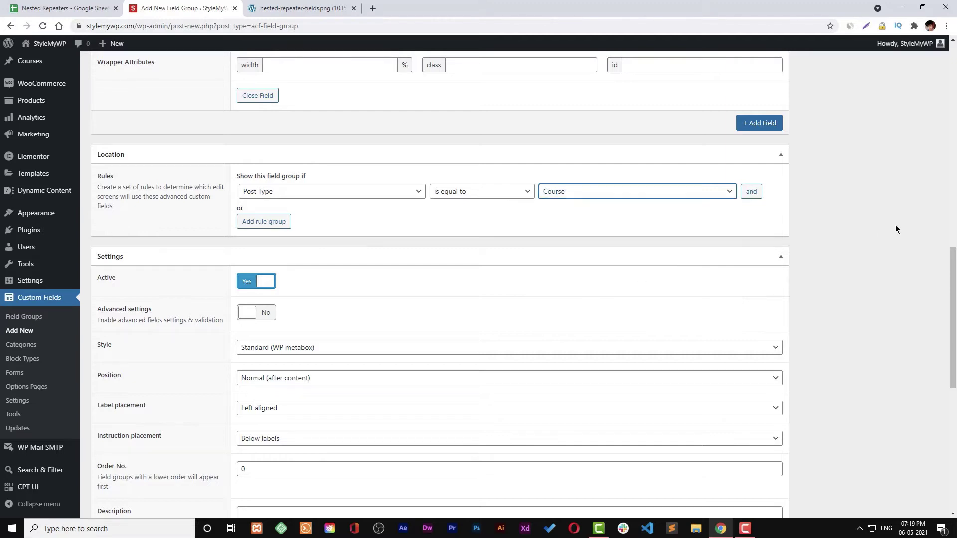
{"action": "scroll", "coordinate": [896, 226], "scroll_direction": "up", "scroll_amount": 15}
{"action": "left_click", "coordinate": [916, 205]}
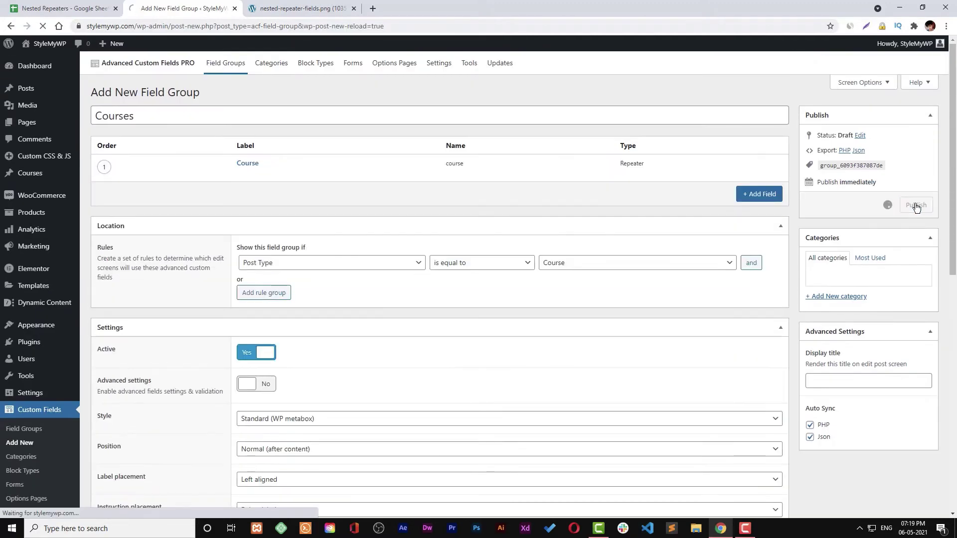
Create a Single Post Elementor template named "Single Course Template"
{"action": "left_click", "coordinate": [33, 285]}
{"action": "left_click", "coordinate": [199, 68]}
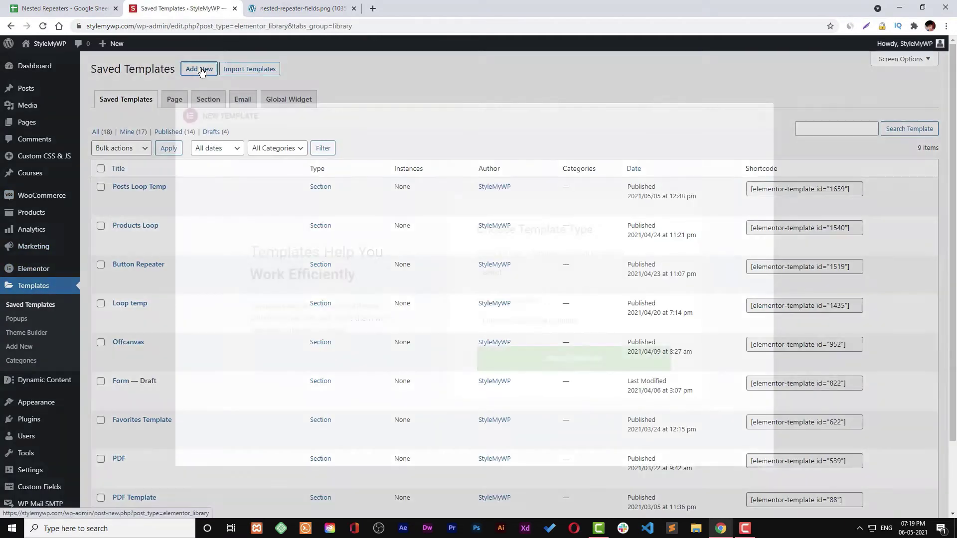
{"action": "left_click", "coordinate": [497, 265]}
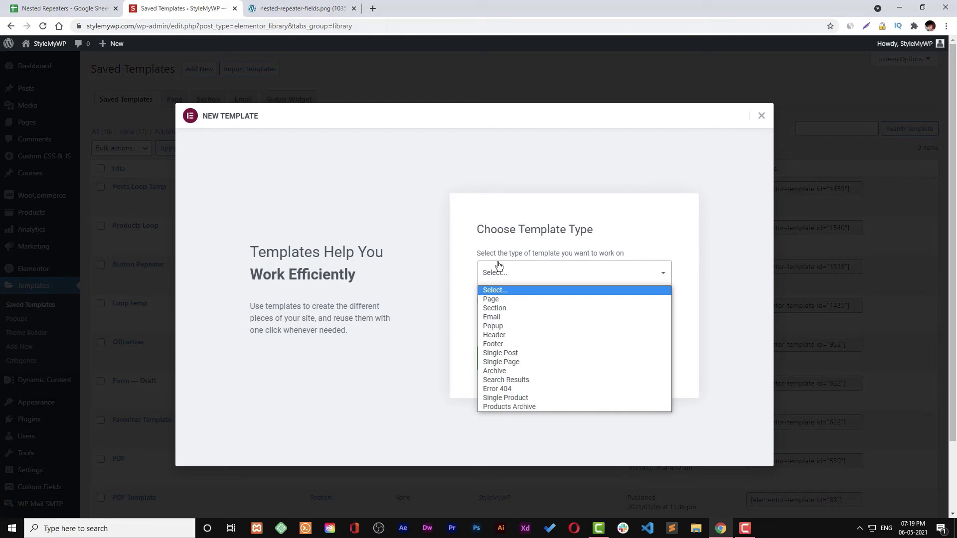
{"action": "left_click", "coordinate": [514, 354]}
{"action": "left_click", "coordinate": [517, 321]}
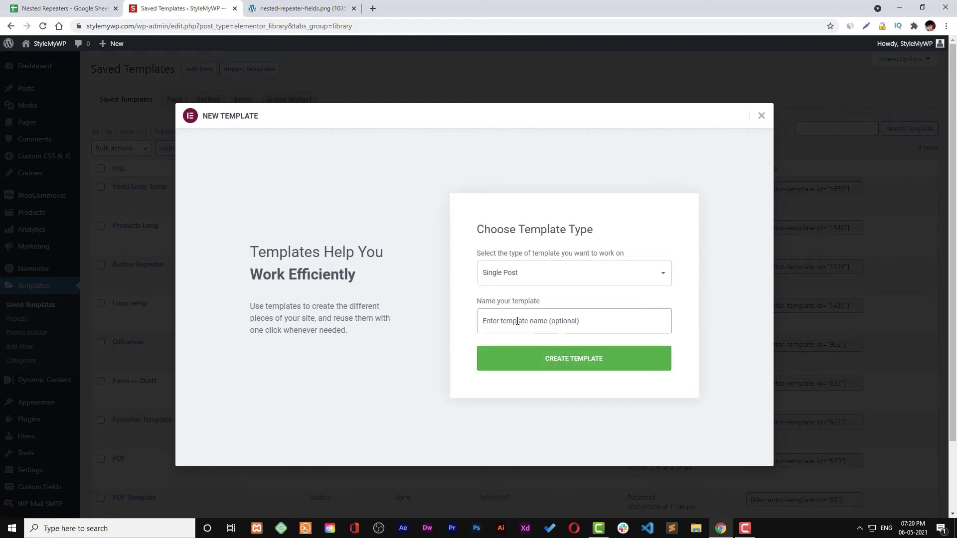
{"action": "type", "text": "Single Course Template"}
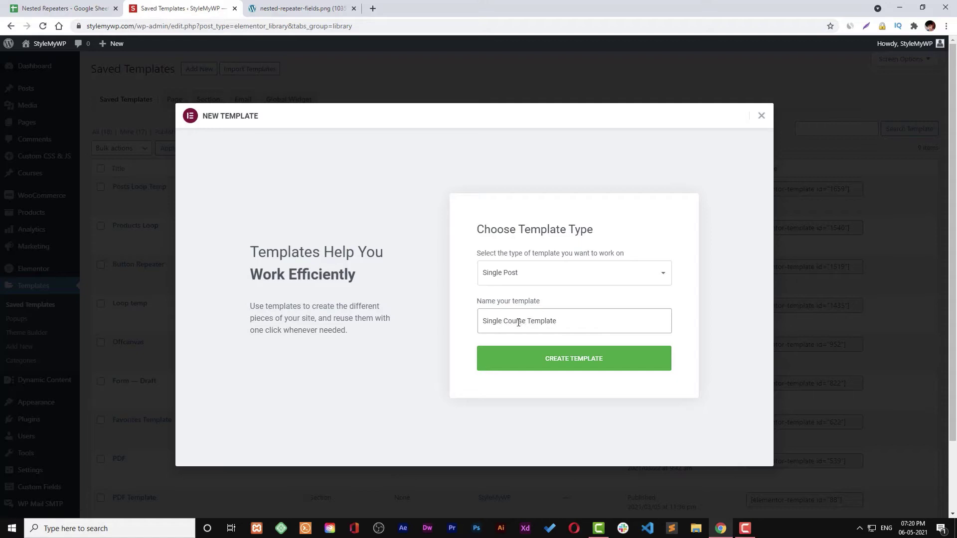
{"action": "left_click", "coordinate": [551, 363]}
In the Nested Repeaters spreadsheet, change the note beside Courses to "single Course Template"
{"action": "left_click", "coordinate": [78, 10]}
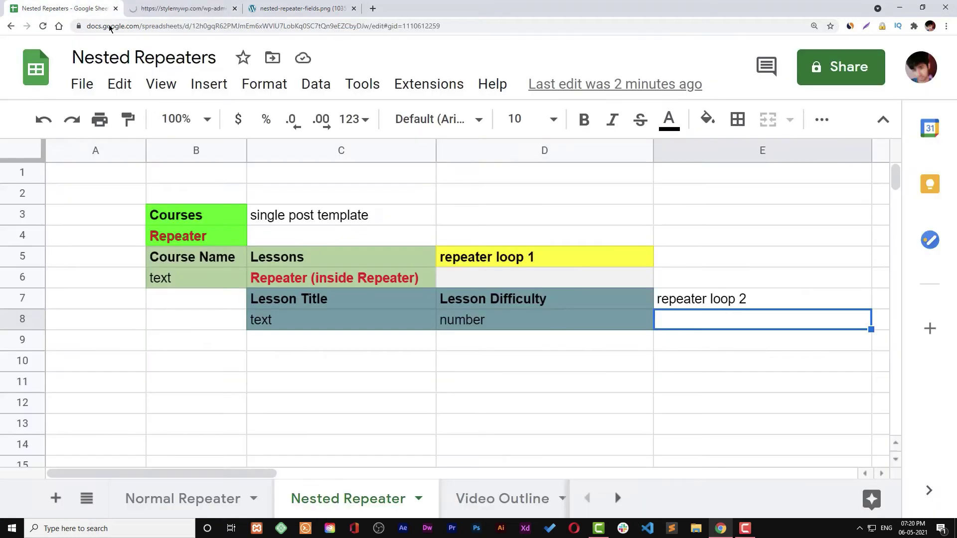
{"action": "double_click", "coordinate": [291, 209]}
{"action": "double_click", "coordinate": [297, 214]}
{"action": "type", "text": "Course"}
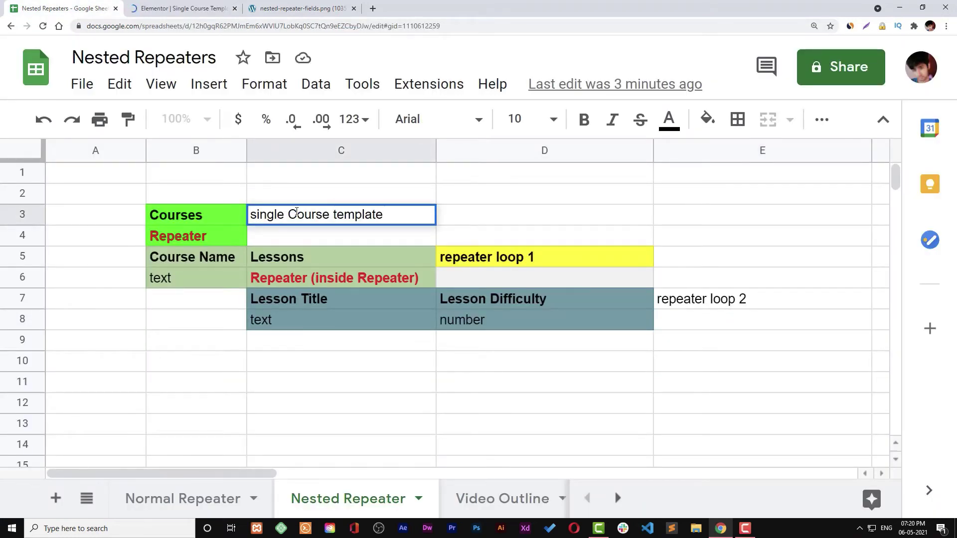
{"action": "key", "text": "BackSpace"}
{"action": "type", "text": "T"}
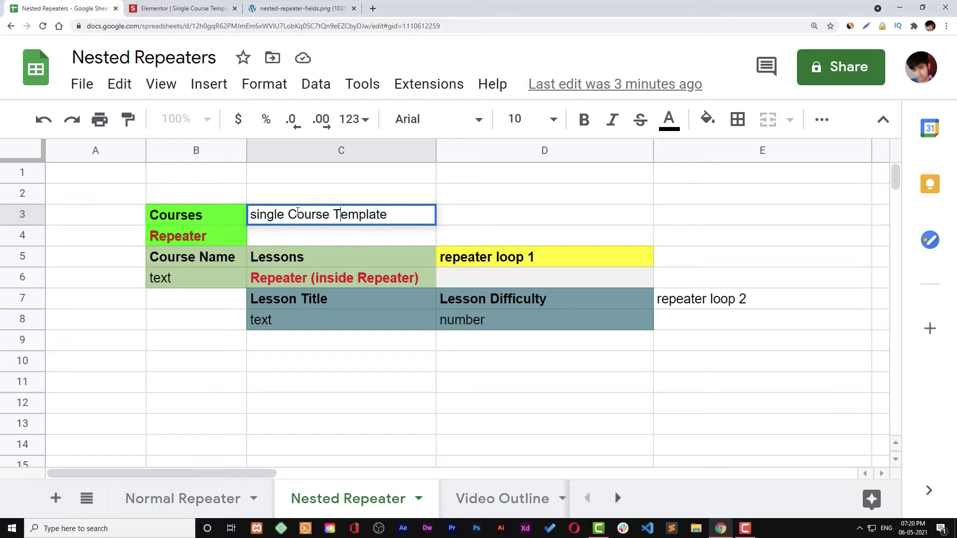
{"action": "left_click", "coordinate": [579, 225]}
Return to the Elementor template, dismiss the template library and add an ACF Repeater widget to the empty page area
{"action": "left_click", "coordinate": [219, 8]}
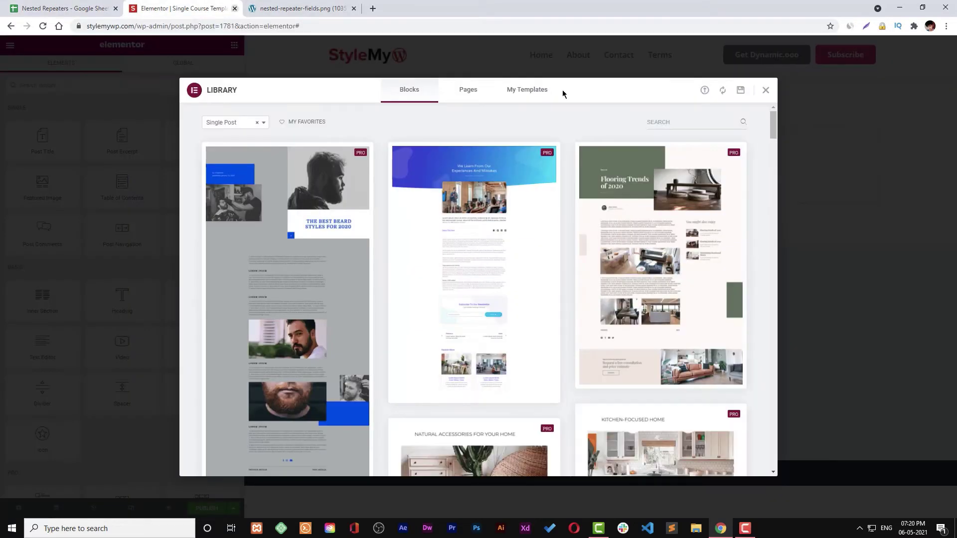
{"action": "left_click", "coordinate": [765, 90]}
{"action": "left_click", "coordinate": [65, 8]}
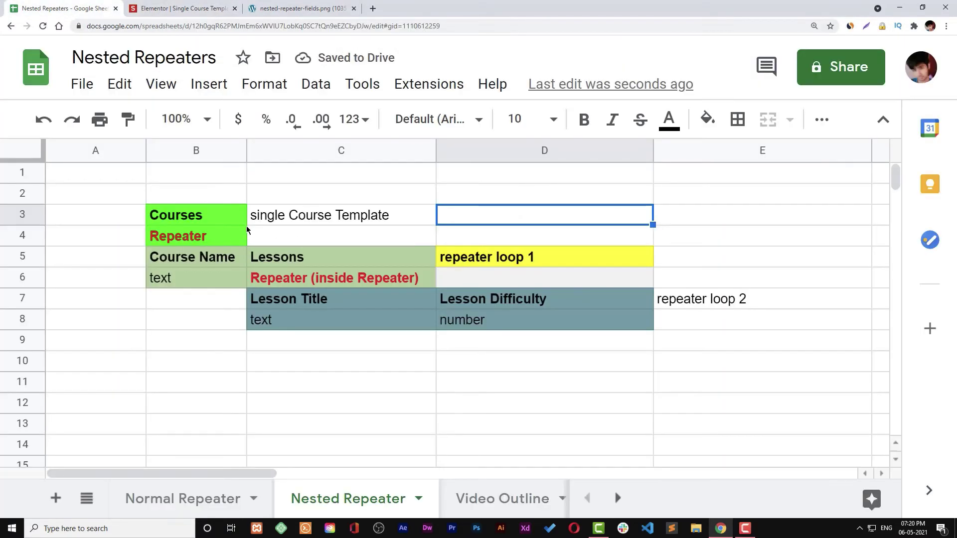
{"action": "left_click", "coordinate": [182, 8]}
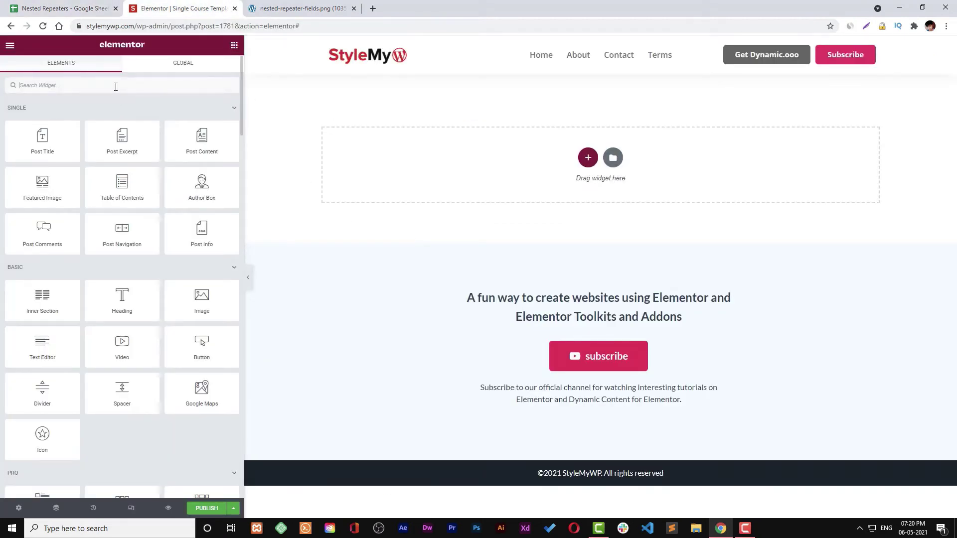
{"action": "type", "text": "rep"}
{"action": "left_click_drag", "start_coordinate": [42, 117], "coordinate": [548, 149]}
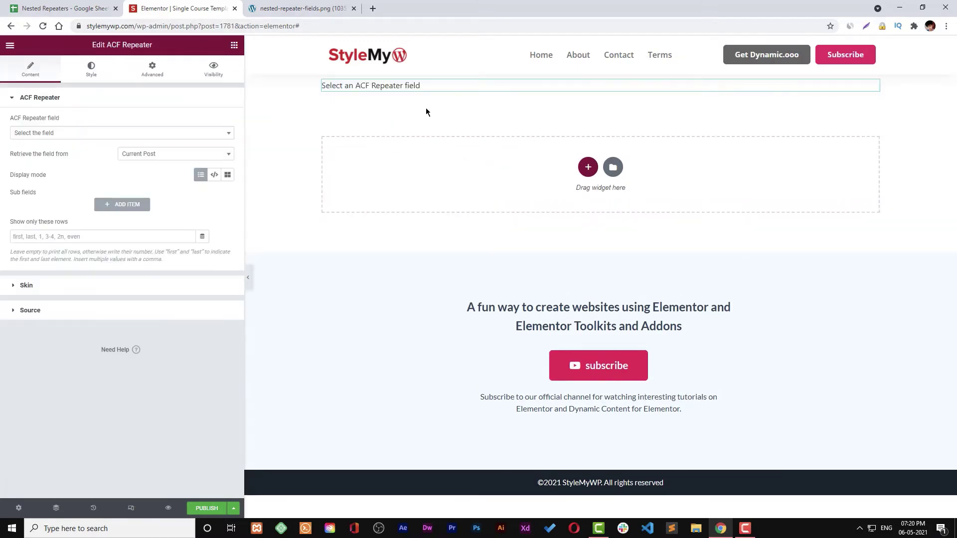
Check the planned structure in the spreadsheet, then set the widget's repeater field to Courses > Course with the template display mode
{"action": "left_click", "coordinate": [104, 4]}
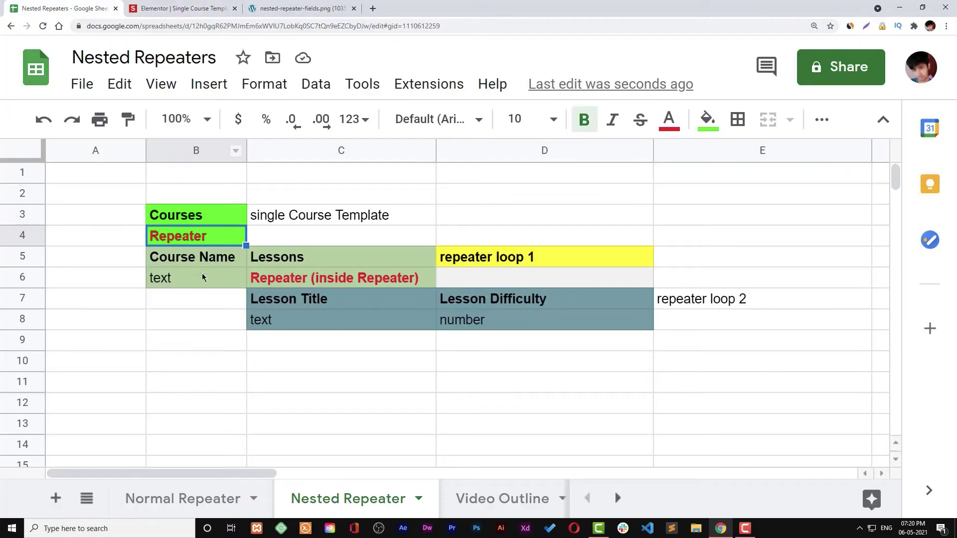
{"action": "left_click", "coordinate": [182, 283]}
{"action": "left_click", "coordinate": [182, 243]}
{"action": "left_click", "coordinate": [184, 217]}
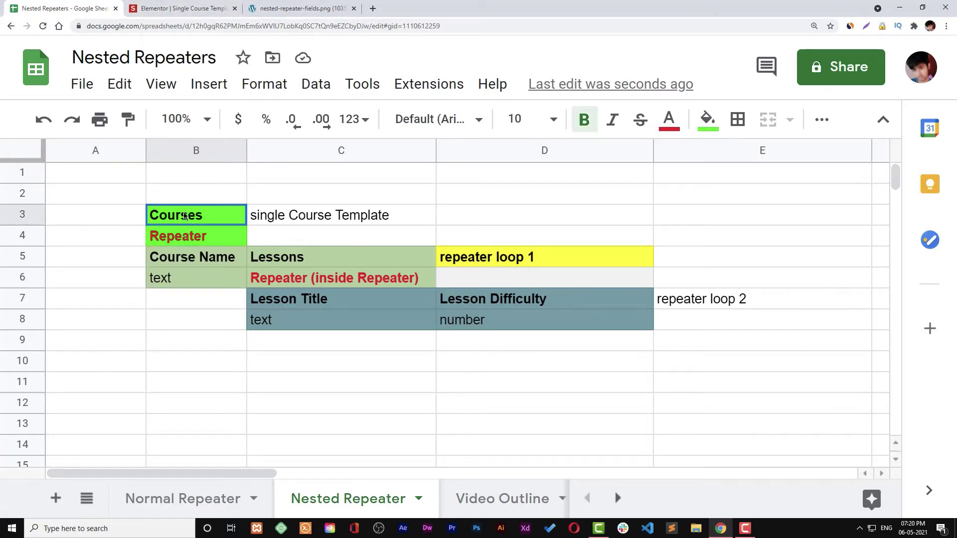
{"action": "left_click", "coordinate": [150, 9]}
{"action": "left_click", "coordinate": [126, 135]}
{"action": "type", "text": "c"}
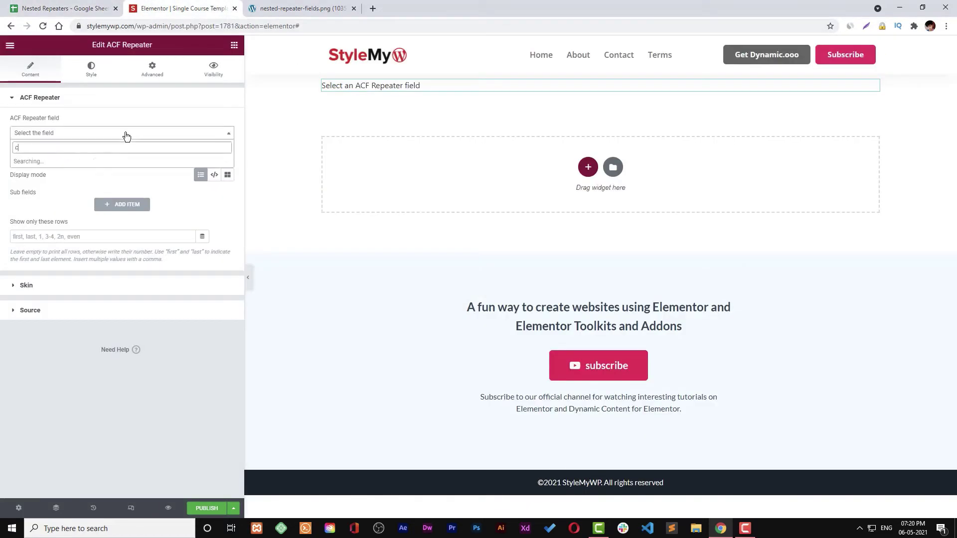
{"action": "type", "text": "ours"}
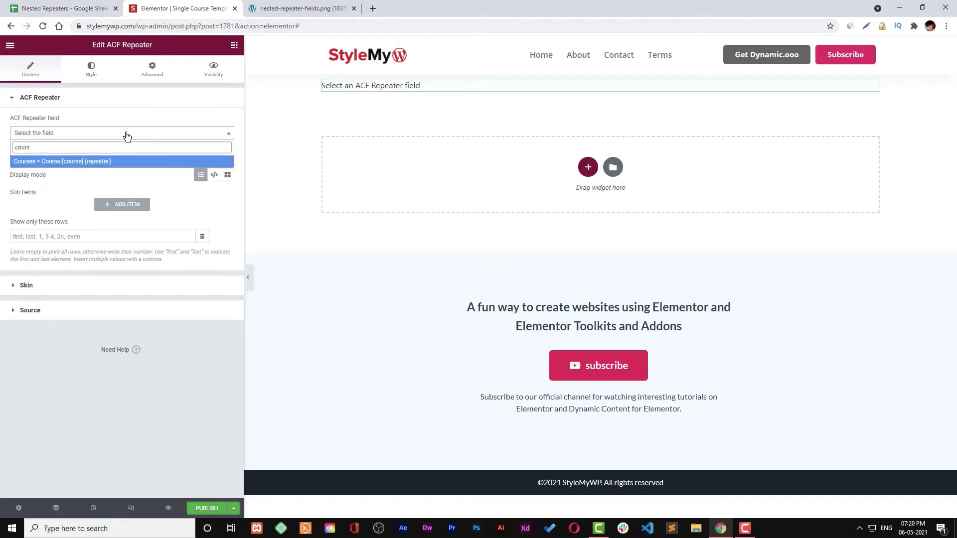
{"action": "left_click", "coordinate": [66, 165]}
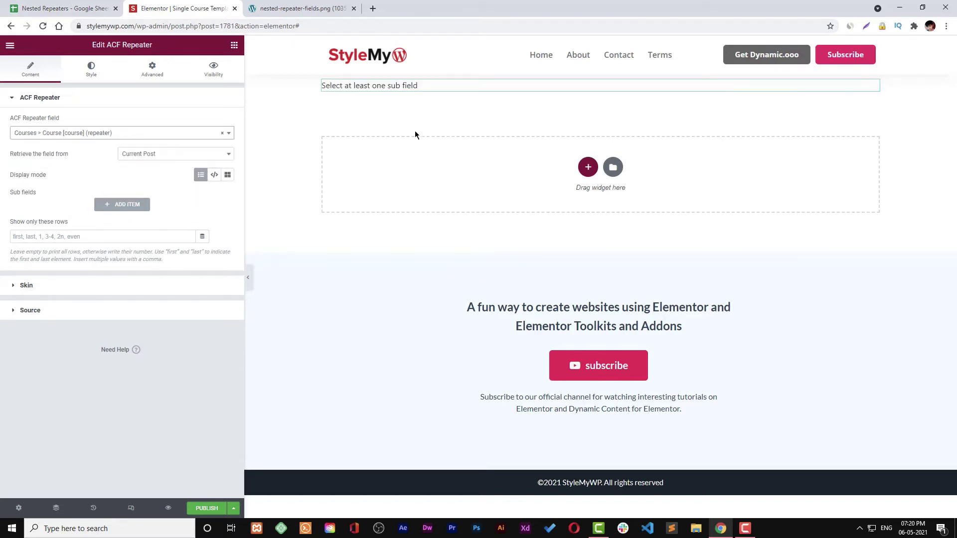
{"action": "left_click", "coordinate": [228, 175]}
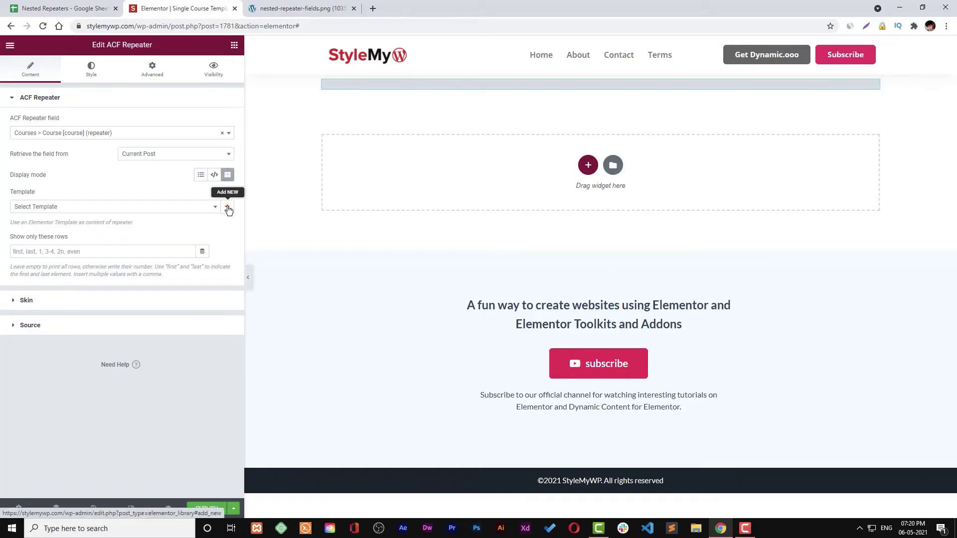
Create a new Section template named "repeater loop 1", using the name from the spreadsheet, for the repeater's content
{"action": "left_click", "coordinate": [228, 208]}
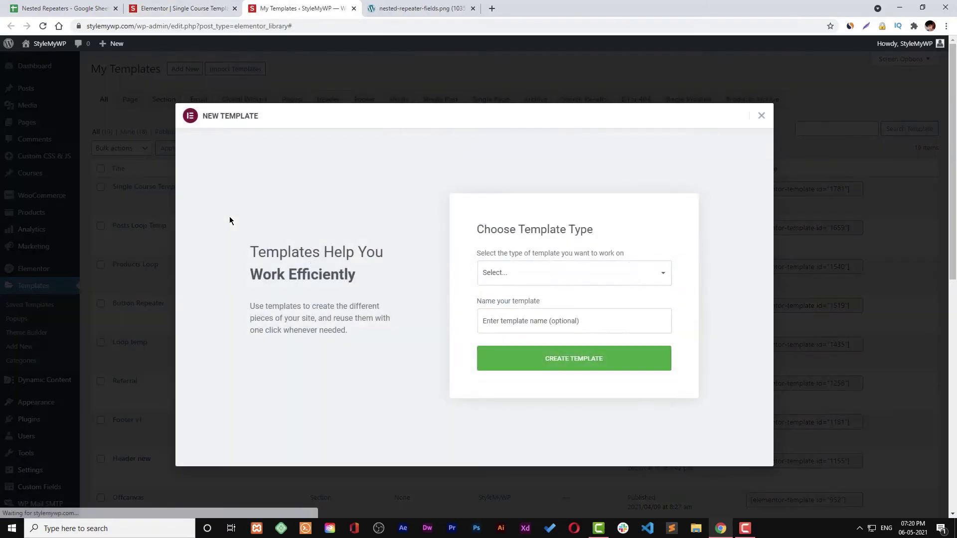
{"action": "left_click", "coordinate": [558, 273]}
{"action": "left_click", "coordinate": [537, 310]}
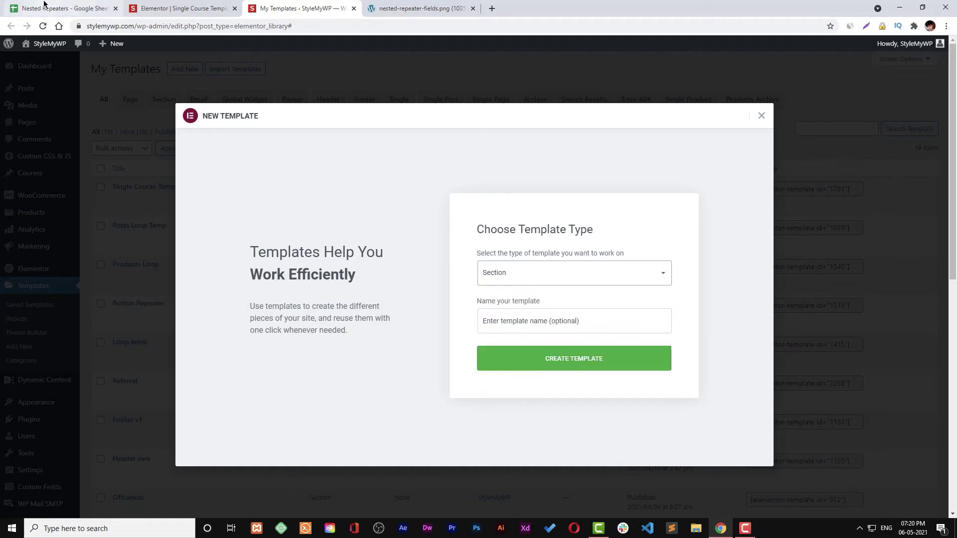
{"action": "left_click", "coordinate": [65, 9]}
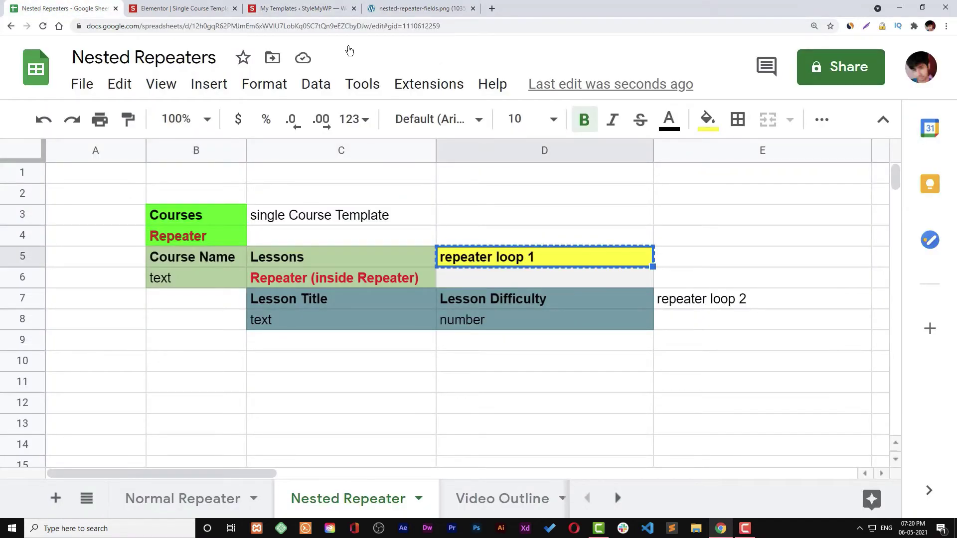
{"action": "left_click", "coordinate": [213, 5]}
{"action": "left_click", "coordinate": [294, 9]}
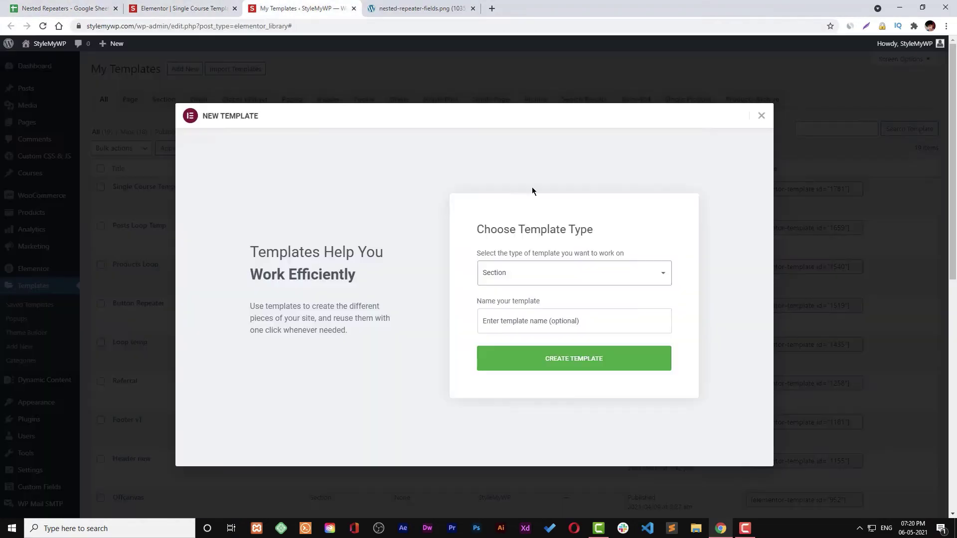
{"action": "left_click", "coordinate": [554, 317]}
{"action": "type", "text": "repeater loop 1"}
{"action": "left_click", "coordinate": [553, 363]}
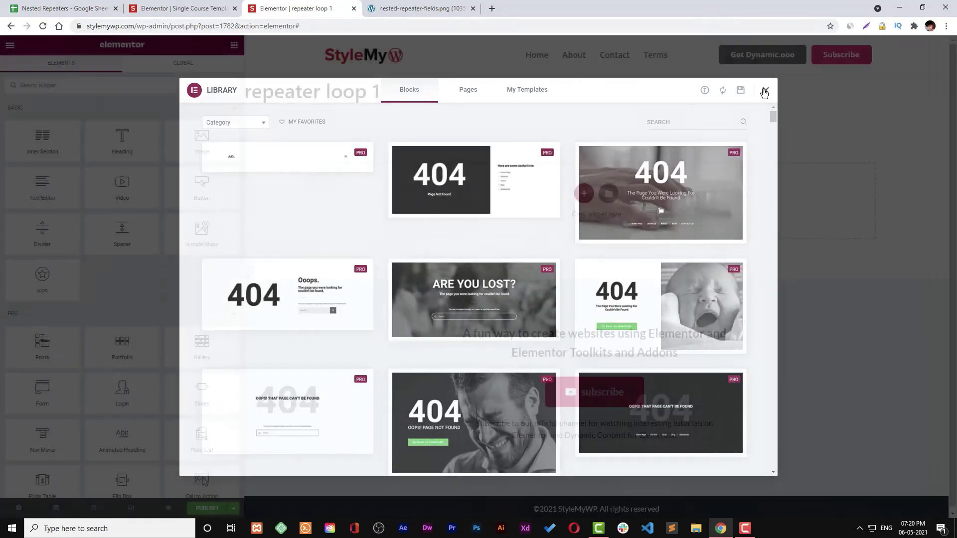
Dismiss the template library and add a two-column section to the repeater loop 1 template
{"action": "left_click", "coordinate": [765, 90]}
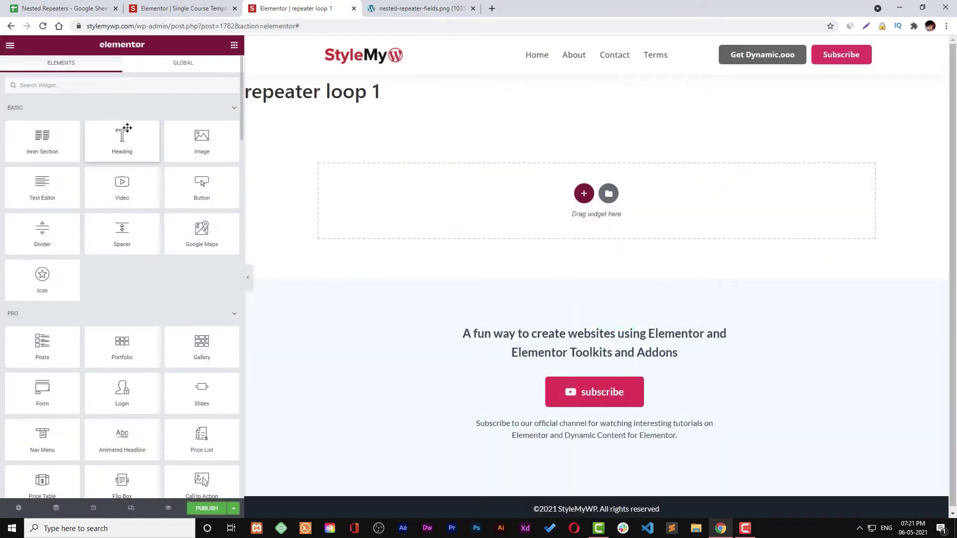
{"action": "left_click", "coordinate": [582, 194]}
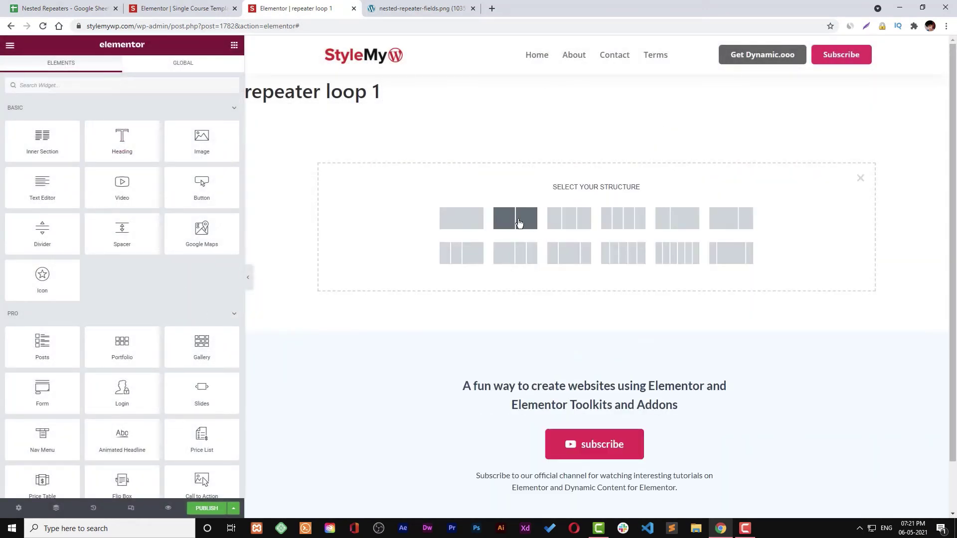
{"action": "left_click", "coordinate": [525, 222]}
Check the planned fields in the Nested Repeaters spreadsheet, then add a Heading widget to the section's first column in repeater loop 1
{"action": "left_click", "coordinate": [67, 8]}
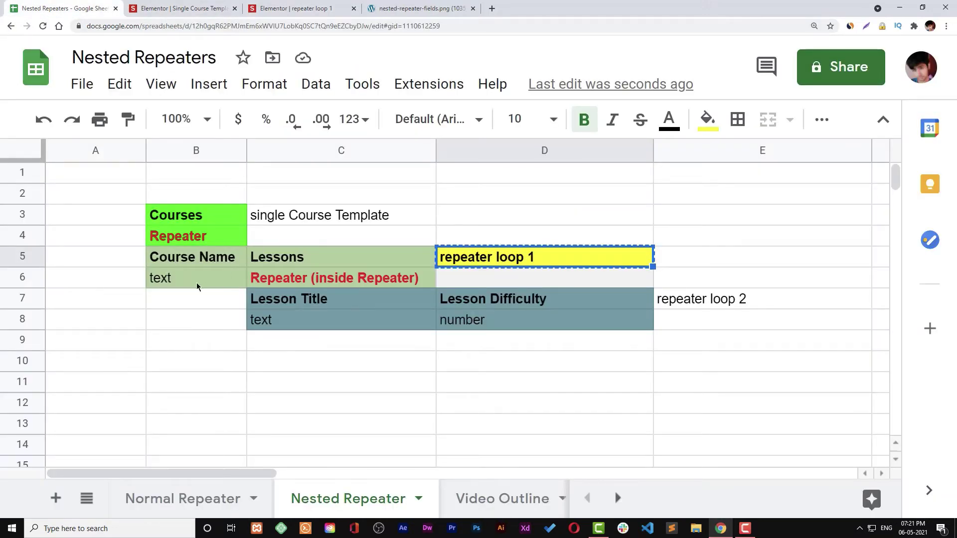
{"action": "left_click", "coordinate": [212, 6]}
{"action": "left_click", "coordinate": [294, 8]}
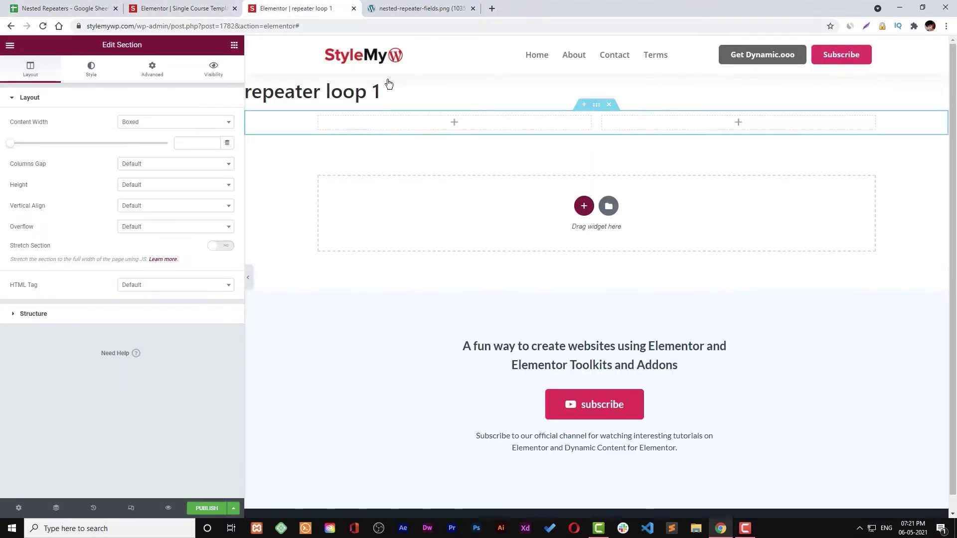
{"action": "left_click", "coordinate": [233, 46]}
{"action": "left_click_drag", "start_coordinate": [145, 130], "coordinate": [341, 130]}
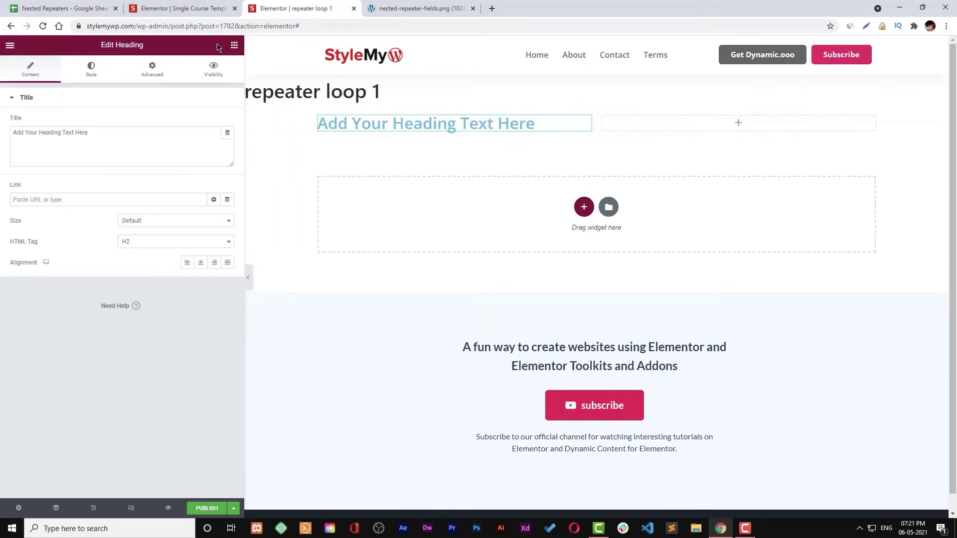
Find the ACF Repeater widget and place it in the section's second column
{"action": "left_click", "coordinate": [233, 46]}
{"action": "type", "text": "r"}
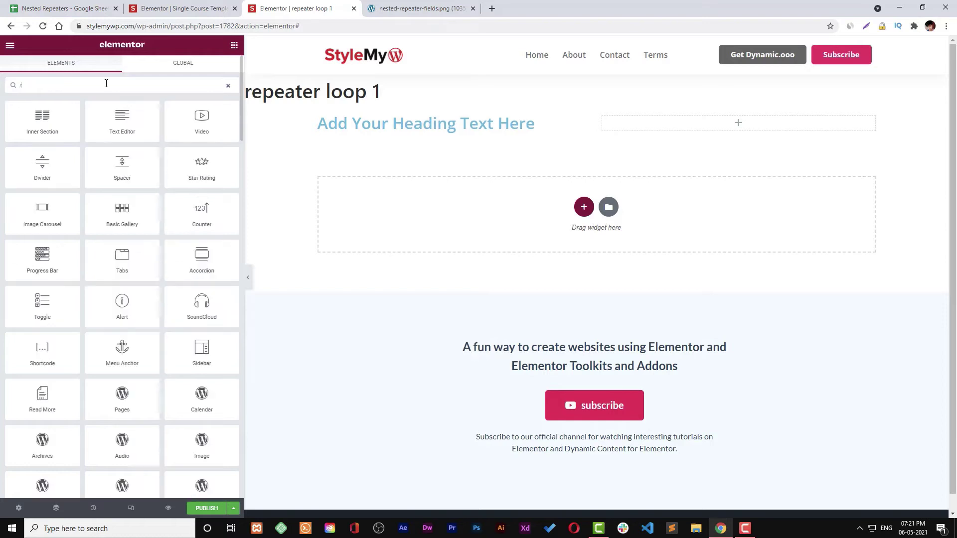
{"action": "type", "text": "epe"}
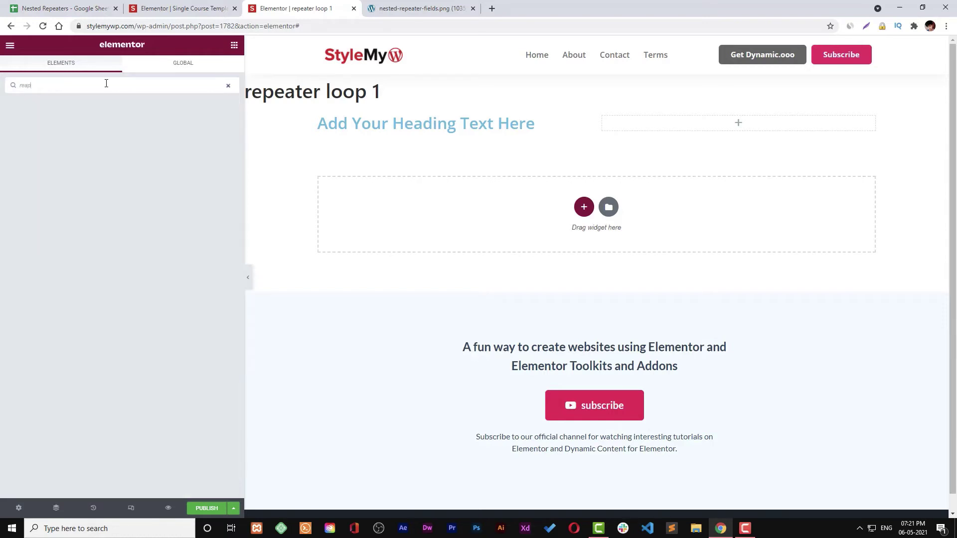
{"action": "key", "text": "BackSpace"}
{"action": "key", "text": "BackSpace"}
{"action": "type", "text": "pe"}
{"action": "left_click_drag", "start_coordinate": [42, 119], "coordinate": [626, 124]}
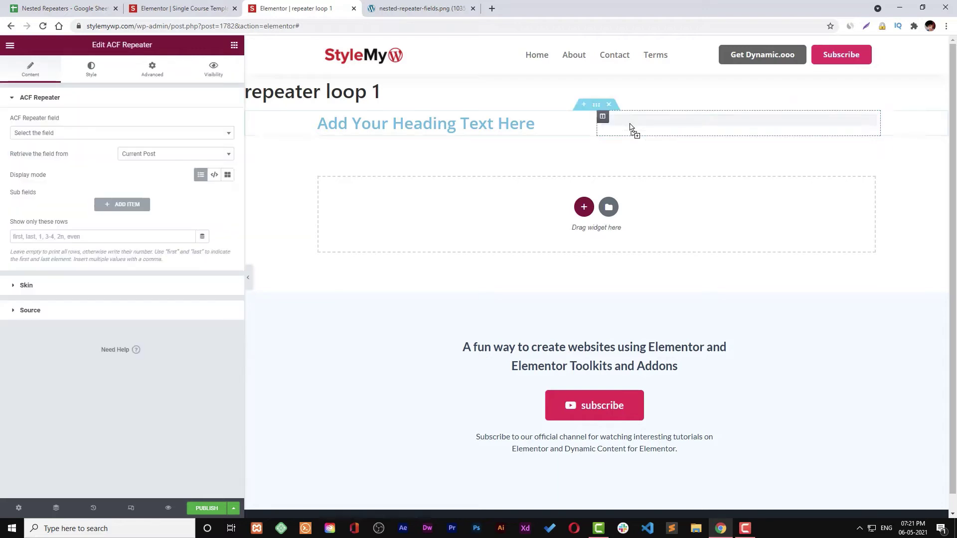
Select the heading, recheck the spreadsheet plan, then replace the repeater-fields image page with the WordPress dashboard at stylemywp.com/wp-admin/
{"action": "left_click", "coordinate": [474, 122]}
{"action": "left_click", "coordinate": [83, 5]}
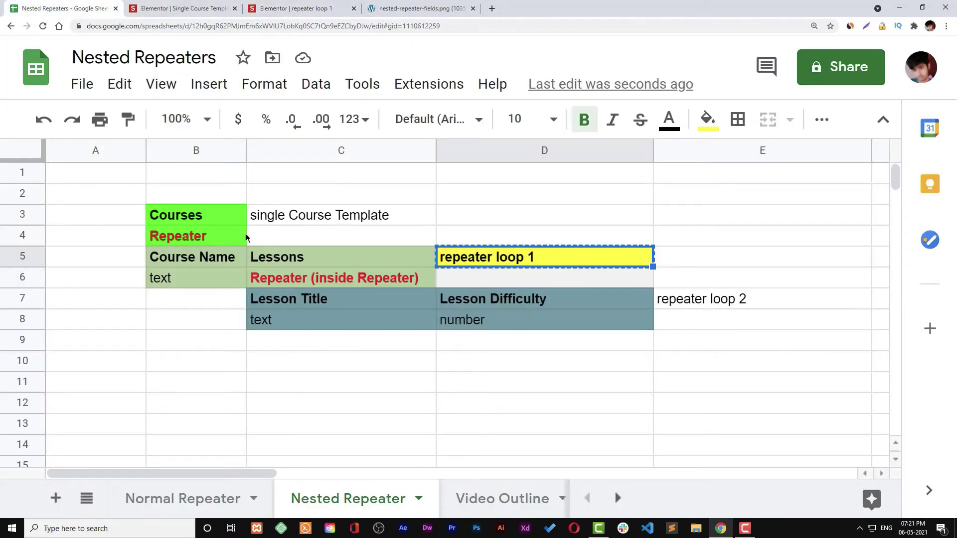
{"action": "left_click", "coordinate": [294, 7]}
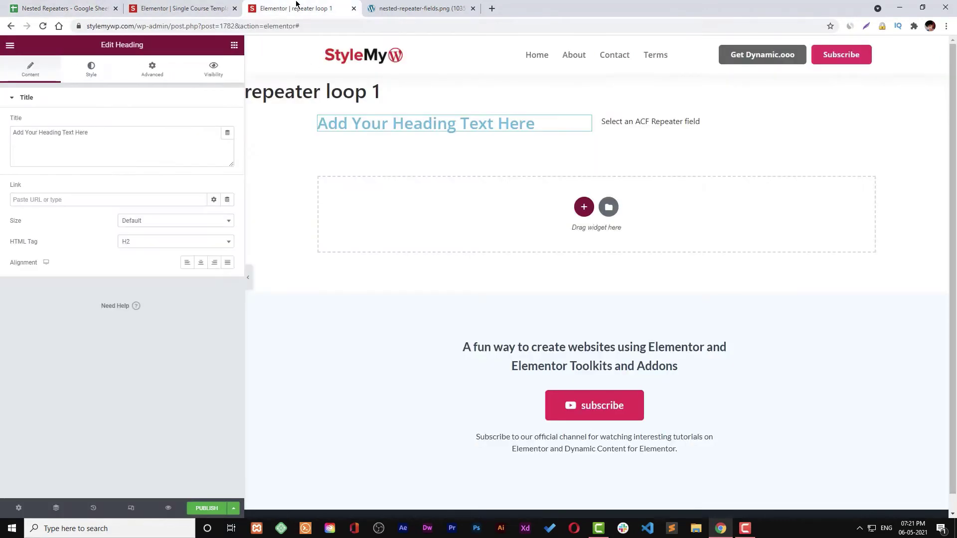
{"action": "left_click", "coordinate": [472, 9]}
{"action": "left_click", "coordinate": [373, 9]}
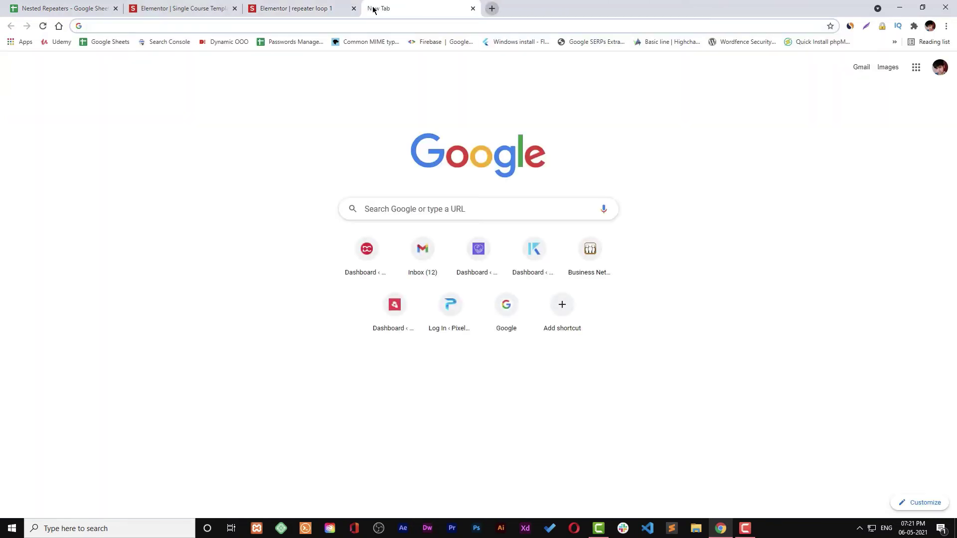
{"action": "type", "text": "stylemywp.com/w"}
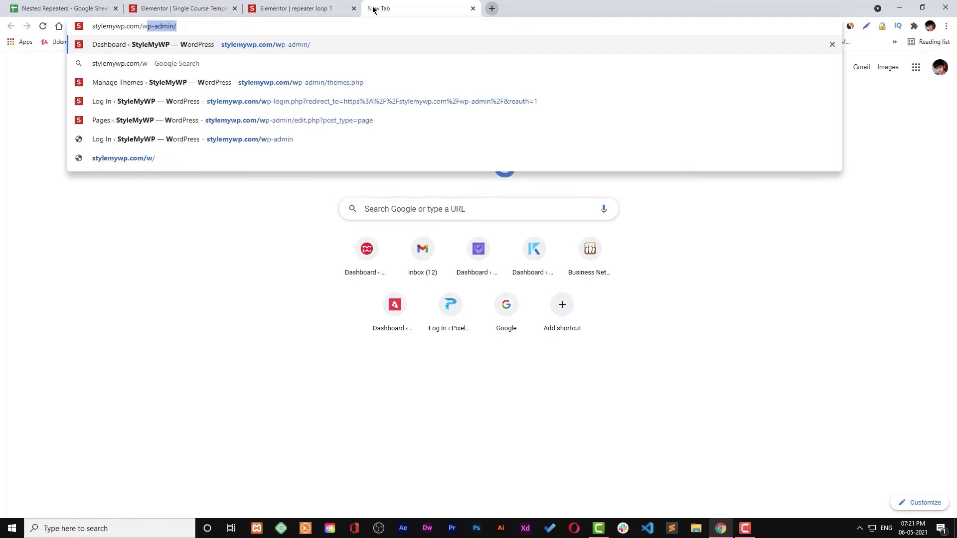
{"action": "key", "text": "Return"}
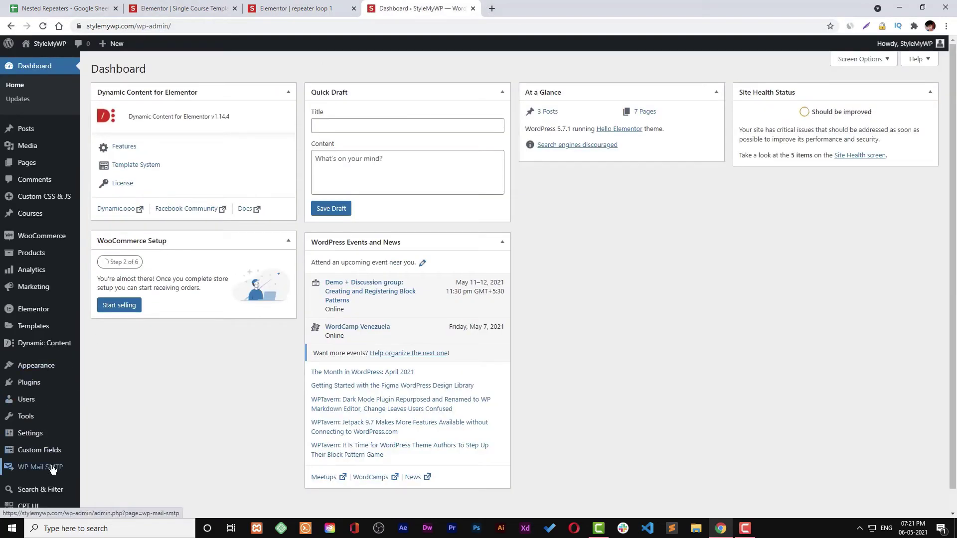
Open the Course repeater in the Courses custom field group and look up the name of its Course Name sub field
{"action": "left_click", "coordinate": [50, 450]}
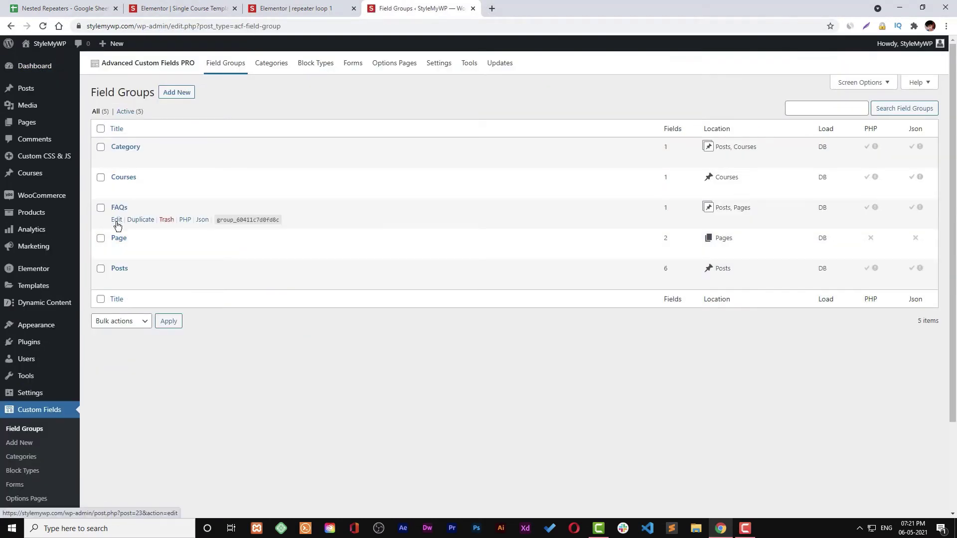
{"action": "left_click", "coordinate": [120, 191]}
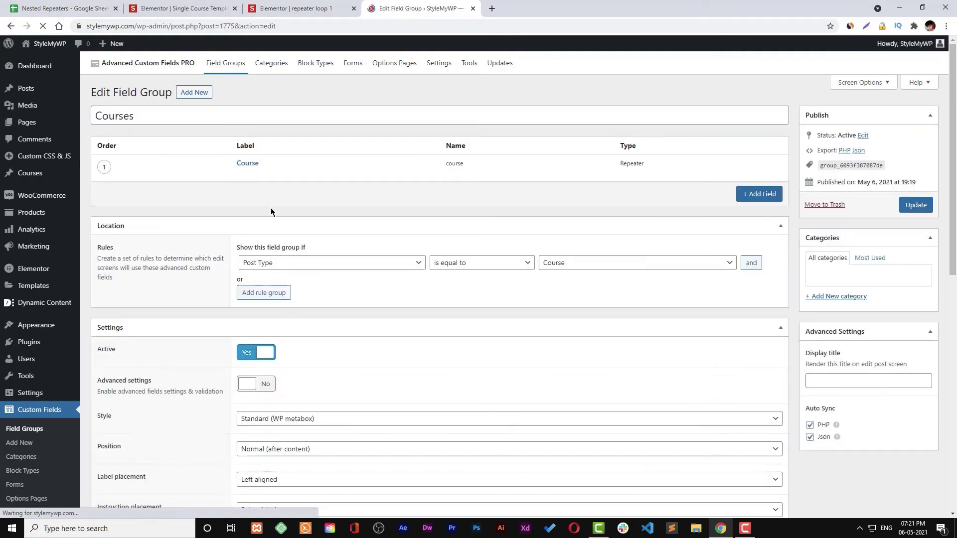
{"action": "scroll", "coordinate": [313, 248], "scroll_direction": "down", "scroll_amount": 1}
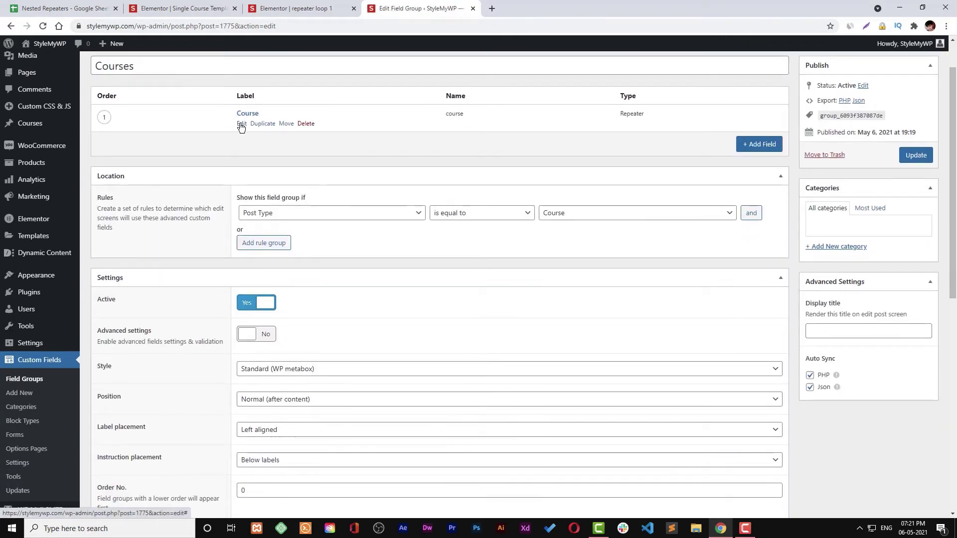
{"action": "left_click", "coordinate": [242, 123]}
{"action": "scroll", "coordinate": [417, 300], "scroll_direction": "down", "scroll_amount": 3}
{"action": "scroll", "coordinate": [475, 293], "scroll_direction": "up", "scroll_amount": 4}
{"action": "scroll", "coordinate": [451, 306], "scroll_direction": "down", "scroll_amount": 3}
{"action": "double_click", "coordinate": [548, 275]}
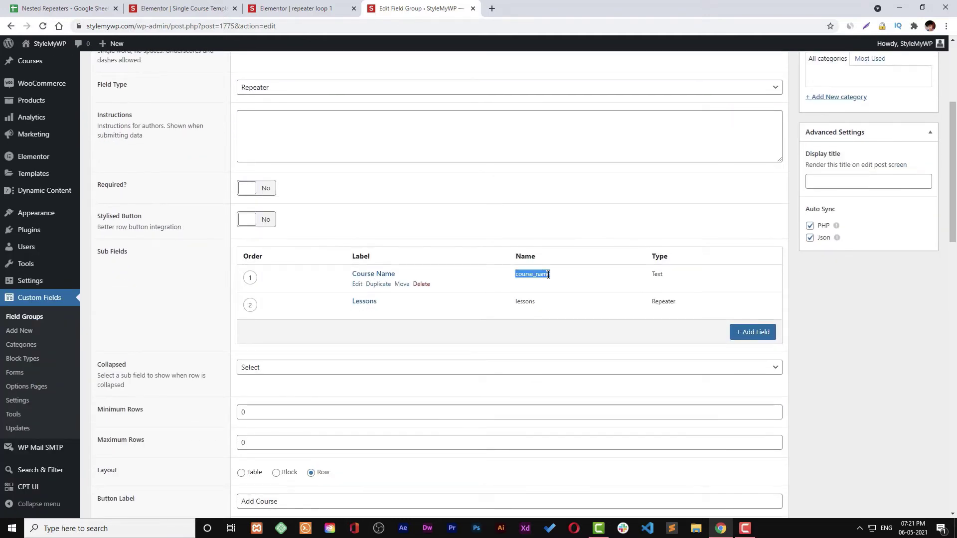
Back in repeater loop 1, give the heading's title a dynamic Token tag with the token [acf:course_name]
{"action": "left_click", "coordinate": [340, 6]}
{"action": "left_click", "coordinate": [228, 132]}
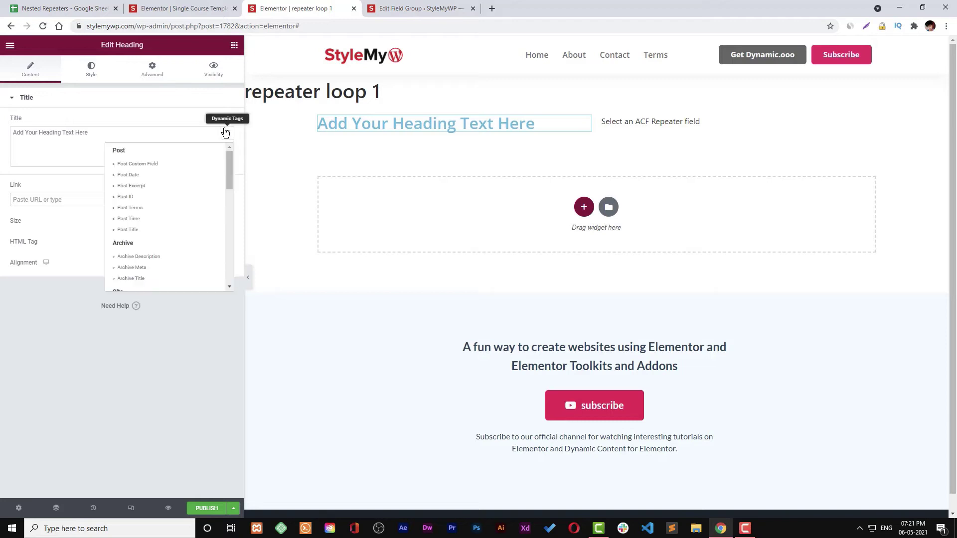
{"action": "scroll", "coordinate": [169, 249], "scroll_direction": "down", "scroll_amount": 5}
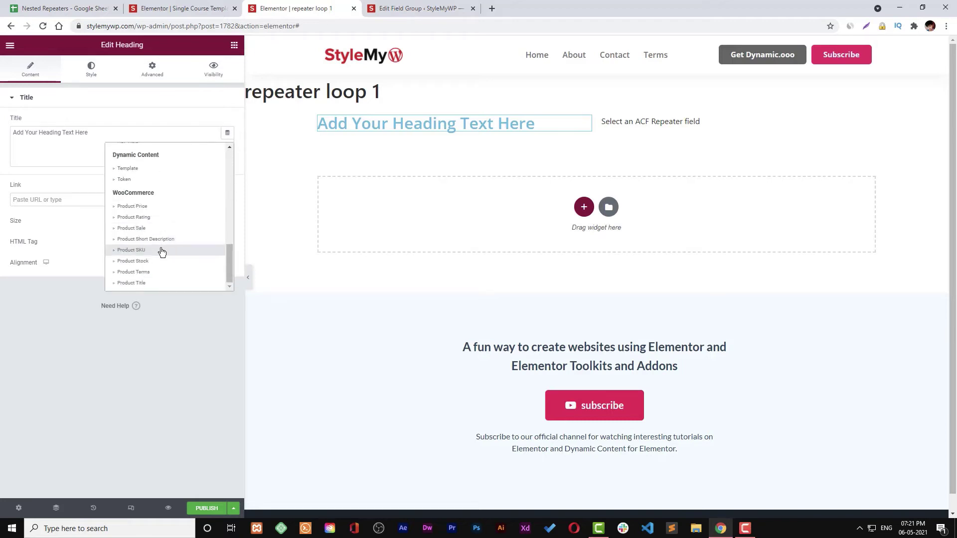
{"action": "left_click", "coordinate": [150, 180]}
{"action": "left_click", "coordinate": [51, 133]}
{"action": "left_click", "coordinate": [53, 205]}
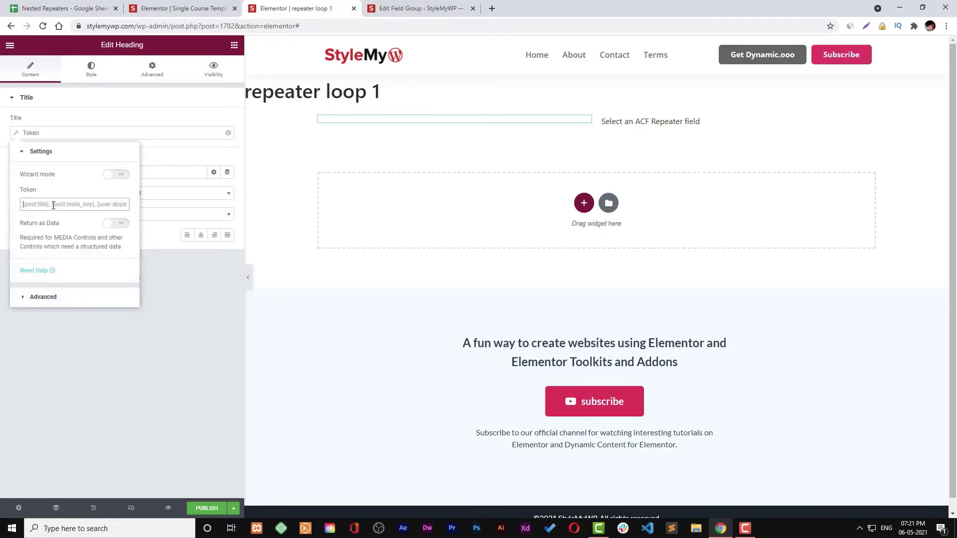
{"action": "type", "text": "[acf"}
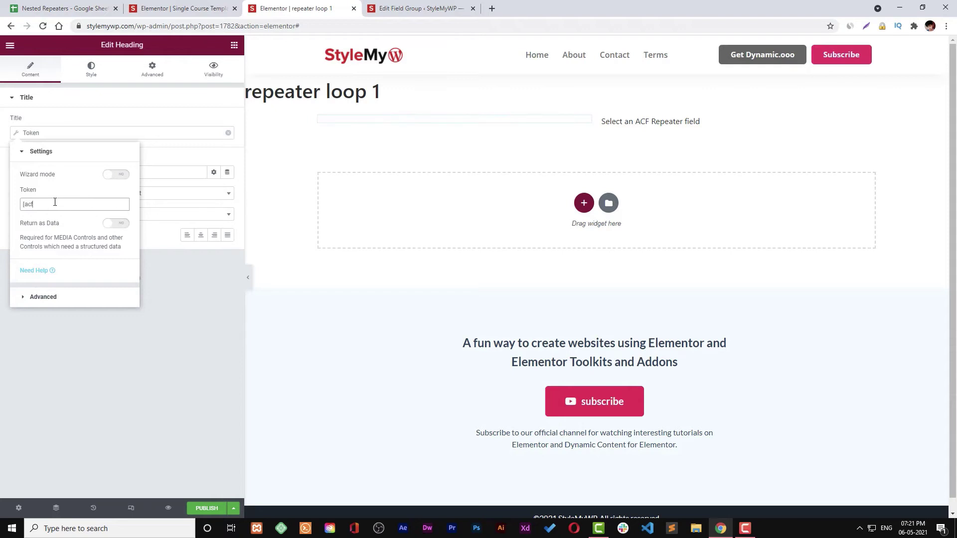
{"action": "type", "text": ":course_name]"}
{"action": "left_click", "coordinate": [204, 295]}
Select the ACF Repeater widget, check the Lessons sub field's name in the field group, and return to repeater loop 1
{"action": "left_click", "coordinate": [621, 121]}
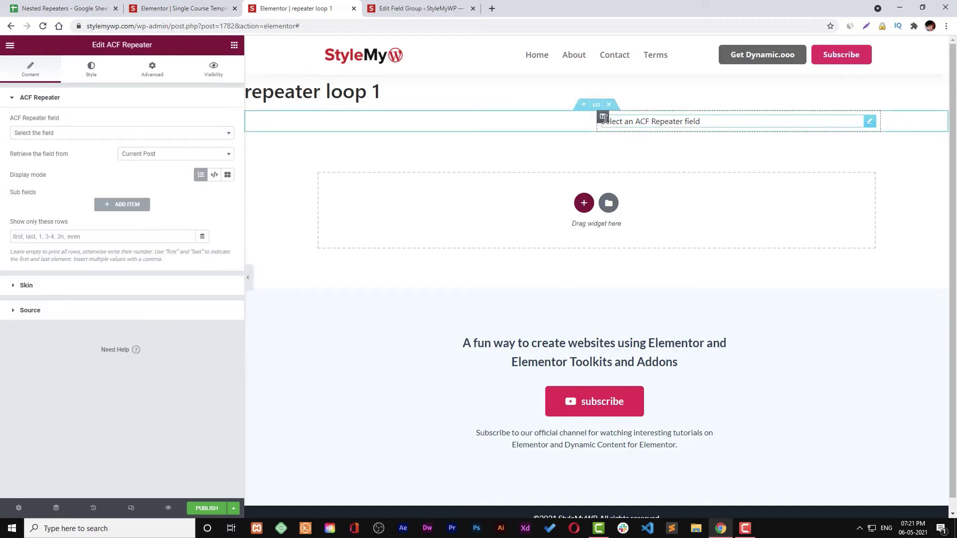
{"action": "left_click", "coordinate": [383, 8]}
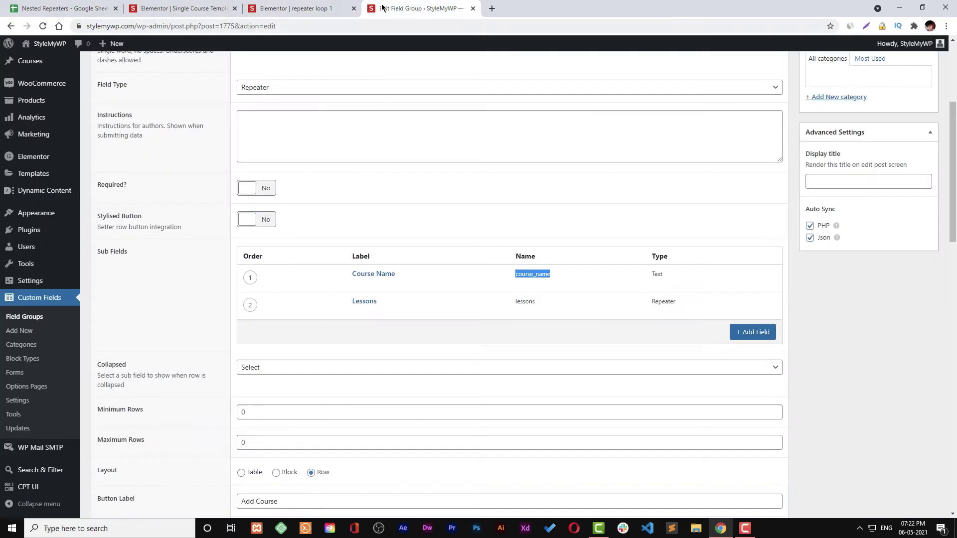
{"action": "left_click", "coordinate": [521, 302]}
{"action": "left_click", "coordinate": [254, 4]}
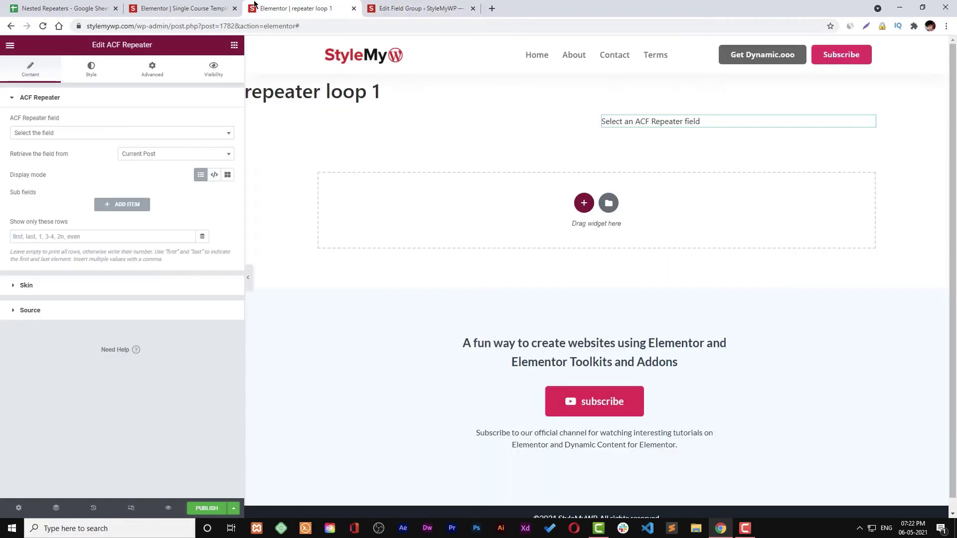
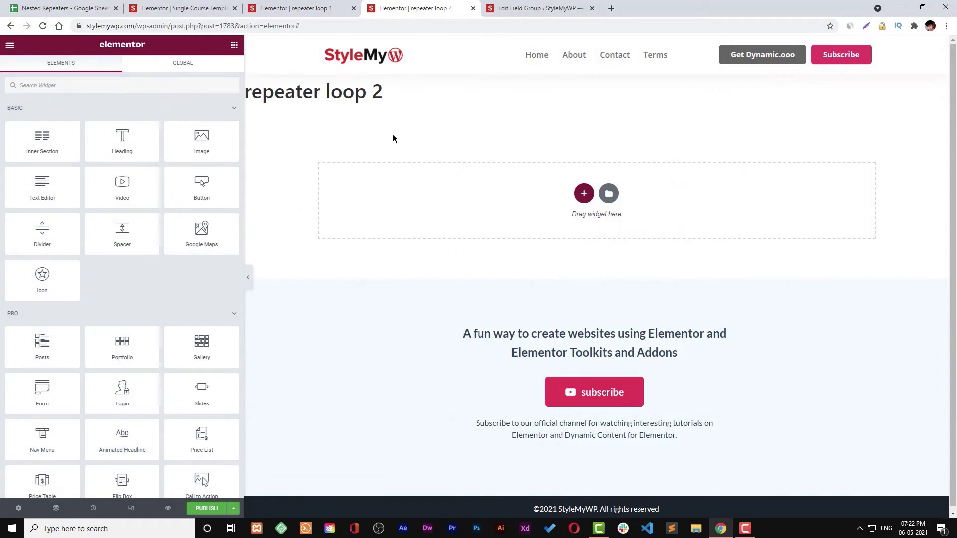
Add a two-column section to the repeater loop 2 template and check the planned lesson fields in the spreadsheet
{"action": "left_click", "coordinate": [584, 193]}
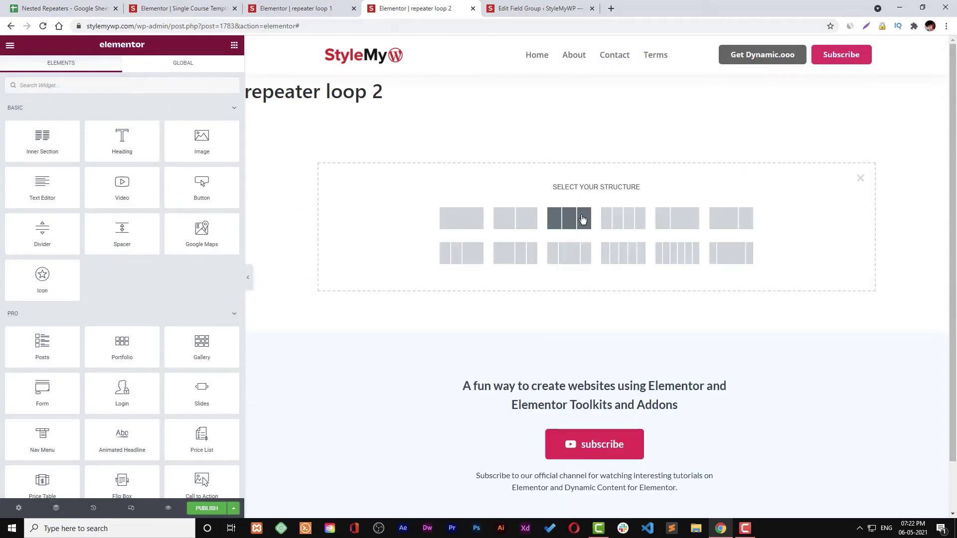
{"action": "left_click", "coordinate": [518, 218]}
{"action": "left_click", "coordinate": [79, 7]}
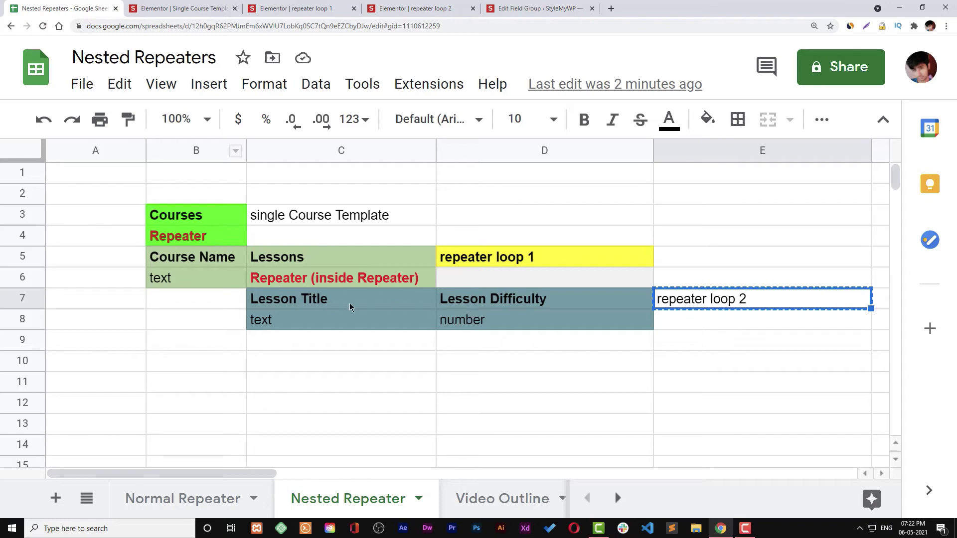
{"action": "left_click", "coordinate": [410, 8]}
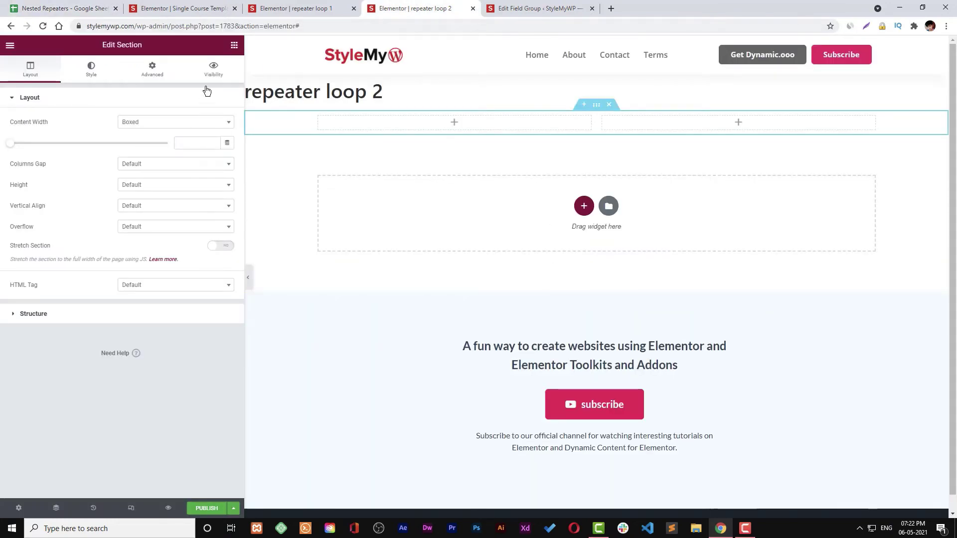
Add a Heading widget to the first column, duplicate it and move the copy into the second column
{"action": "left_click", "coordinate": [237, 47]}
{"action": "left_click_drag", "start_coordinate": [139, 144], "coordinate": [394, 129]}
{"action": "right_click", "coordinate": [375, 125]}
{"action": "left_click", "coordinate": [399, 147]}
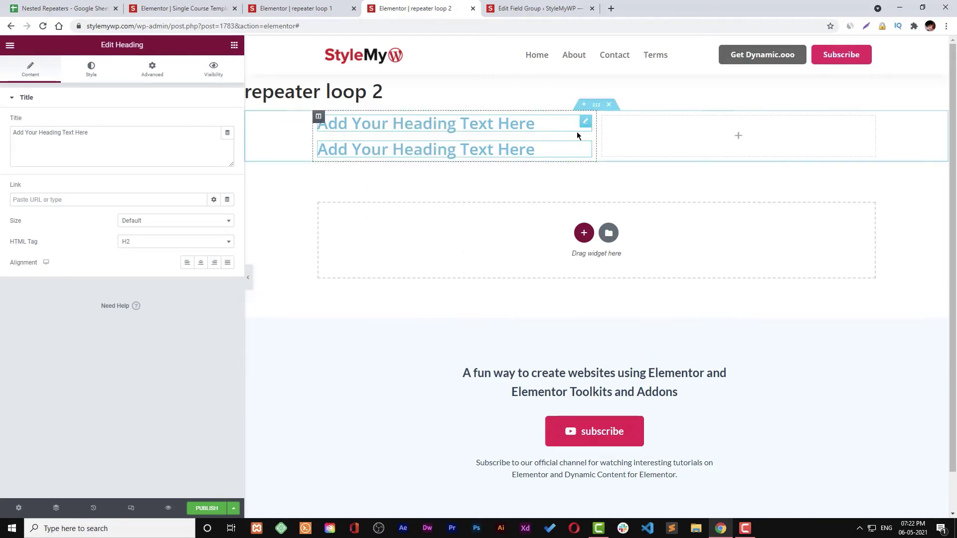
{"action": "left_click_drag", "start_coordinate": [591, 149], "coordinate": [671, 156]}
Give the first column's heading title a dynamic Token tag and start its token with "[acf:"
{"action": "triple_click", "coordinate": [424, 127]}
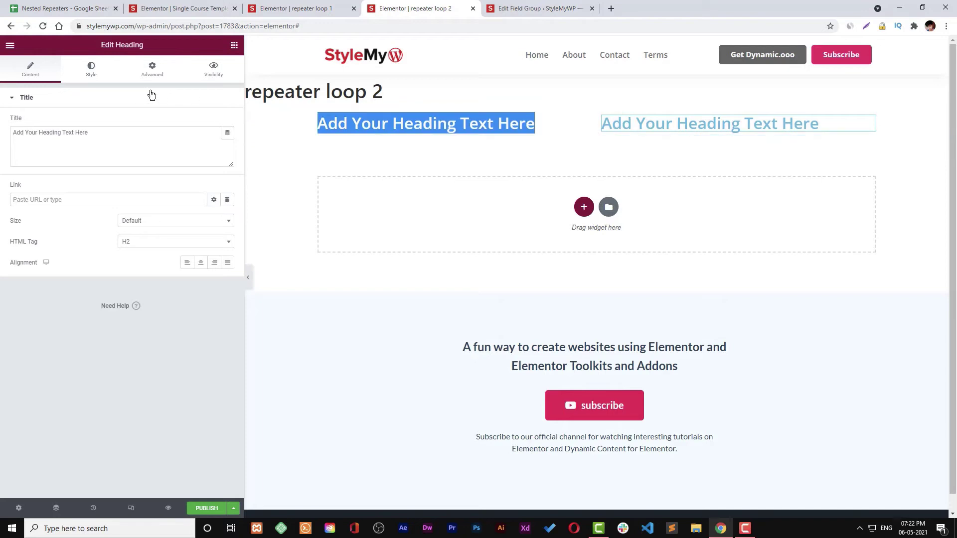
{"action": "left_click", "coordinate": [225, 132]}
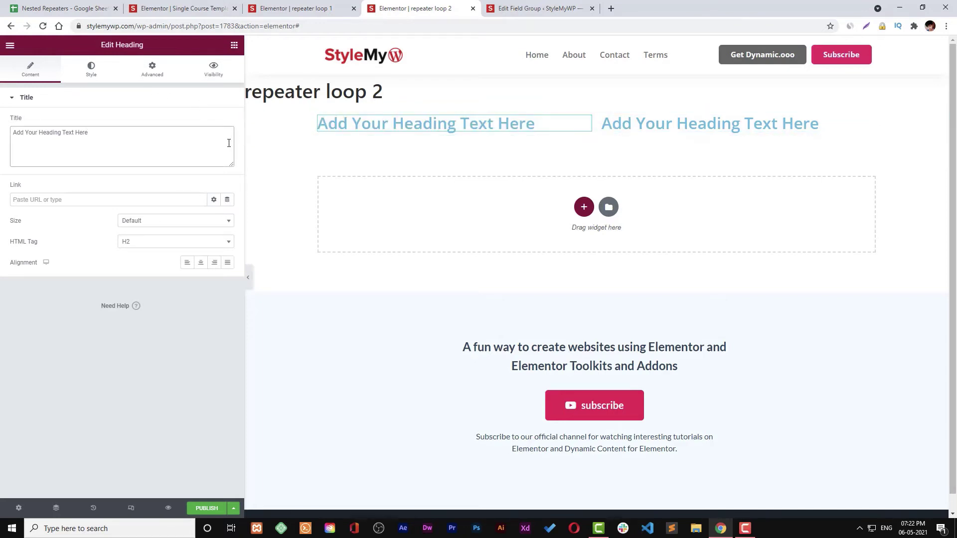
{"action": "left_click", "coordinate": [227, 132]}
{"action": "scroll", "coordinate": [179, 262], "scroll_direction": "down", "scroll_amount": 6}
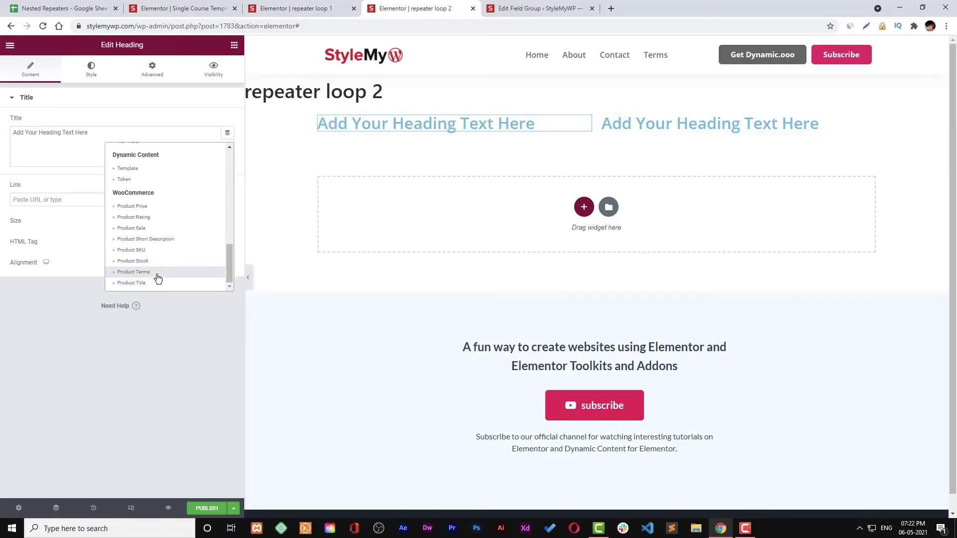
{"action": "left_click", "coordinate": [145, 180]}
{"action": "left_click", "coordinate": [86, 135]}
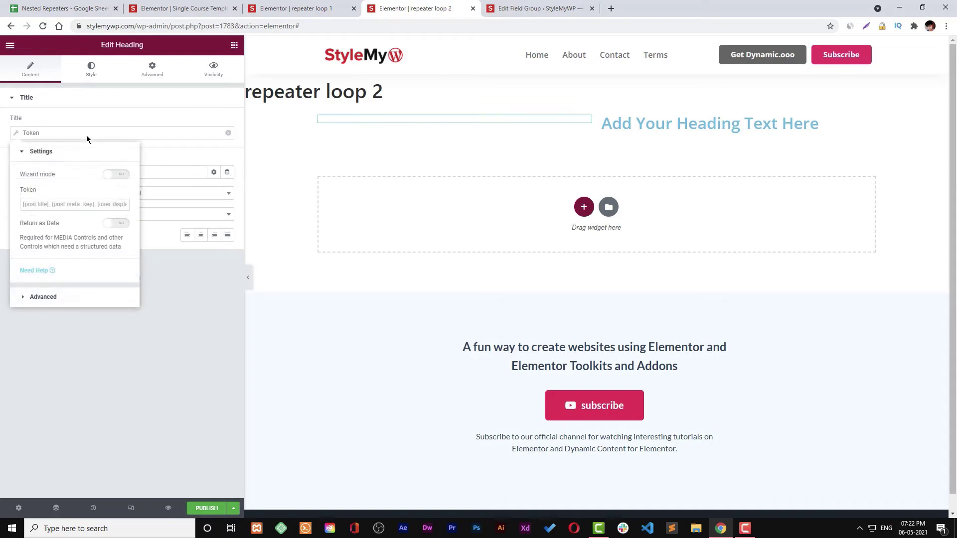
{"action": "left_click", "coordinate": [114, 205]}
{"action": "type", "text": "[acf:"}
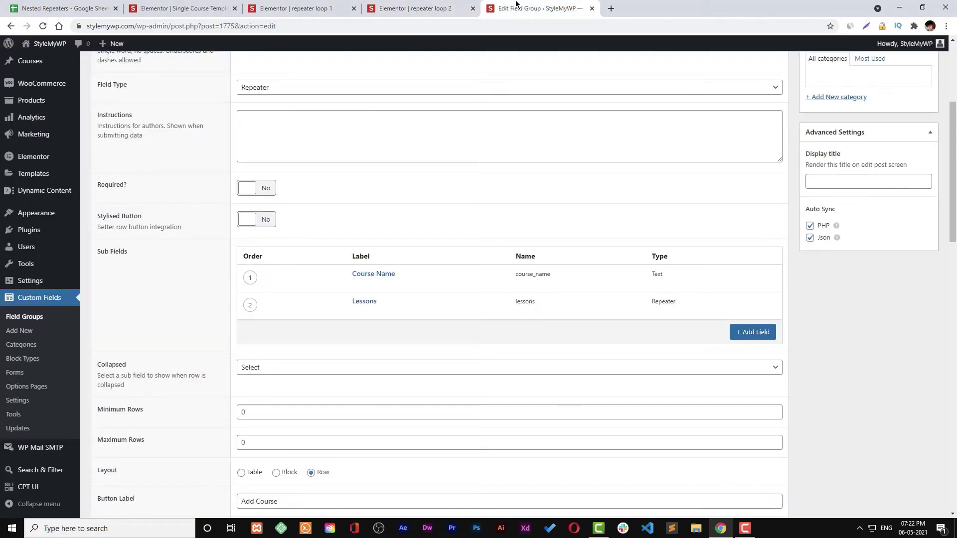
Open the Lessons repeater's settings in the field group and copy the field name of its Lesson Name sub field
{"action": "left_click", "coordinate": [519, 8]}
{"action": "scroll", "coordinate": [544, 277], "scroll_direction": "down", "scroll_amount": 4}
{"action": "scroll", "coordinate": [544, 277], "scroll_direction": "down", "scroll_amount": 2}
{"action": "scroll", "coordinate": [537, 267], "scroll_direction": "up", "scroll_amount": 5}
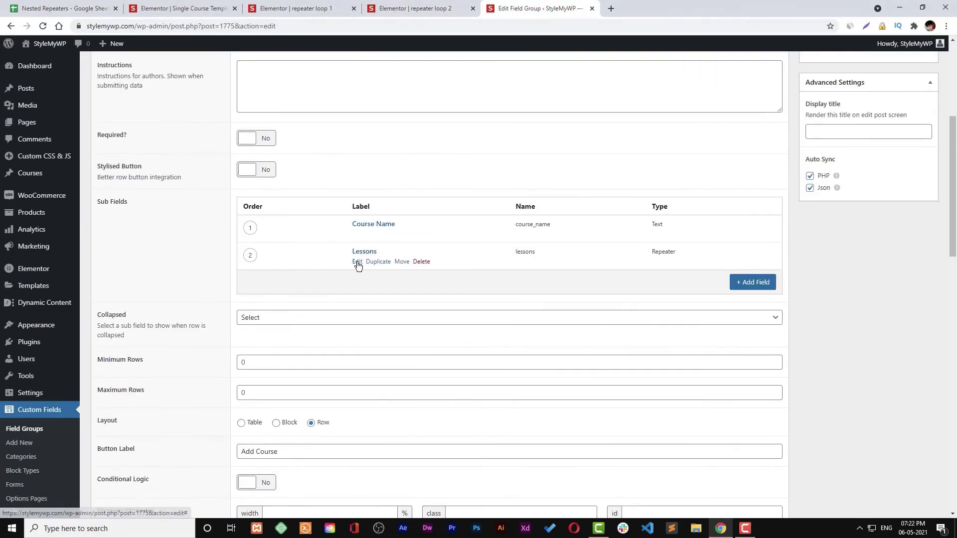
{"action": "left_click", "coordinate": [358, 264]}
{"action": "scroll", "coordinate": [572, 237], "scroll_direction": "down", "scroll_amount": 3}
{"action": "scroll", "coordinate": [571, 237], "scroll_direction": "down", "scroll_amount": 2}
{"action": "double_click", "coordinate": [583, 312]}
{"action": "key", "text": "ctrl+c"}
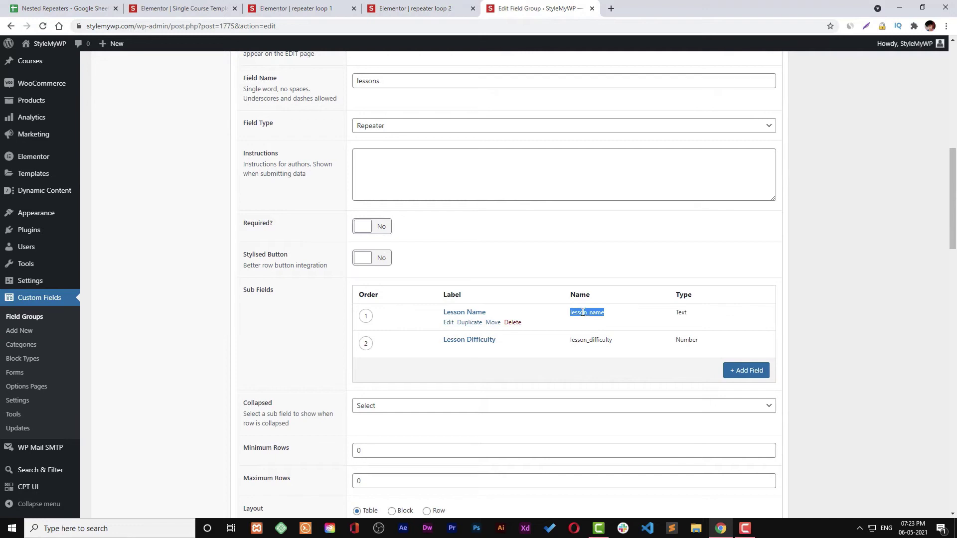
Complete the first column heading's token in repeater loop 2 as [acf:lesson_name]
{"action": "left_click", "coordinate": [435, 4]}
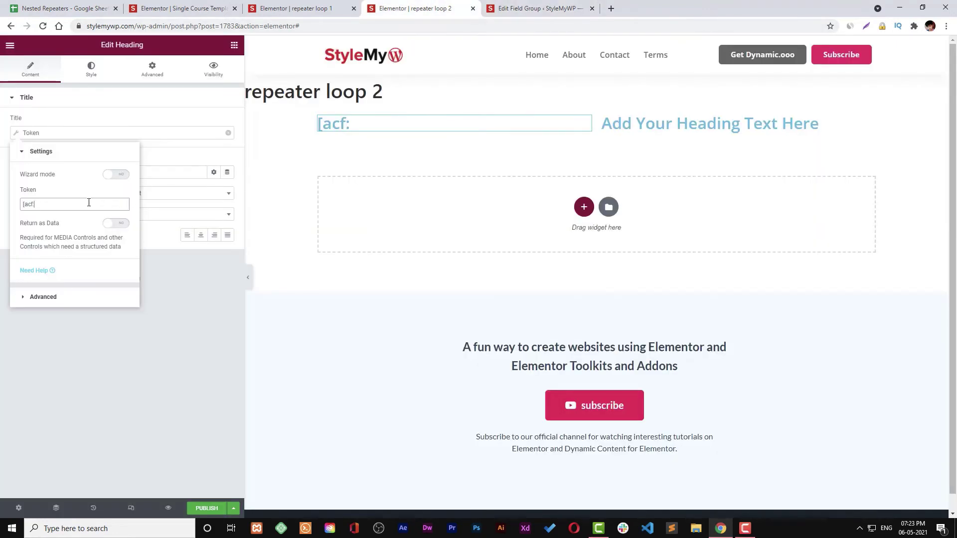
{"action": "key", "text": "ctrl+v"}
{"action": "type", "text": "]"}
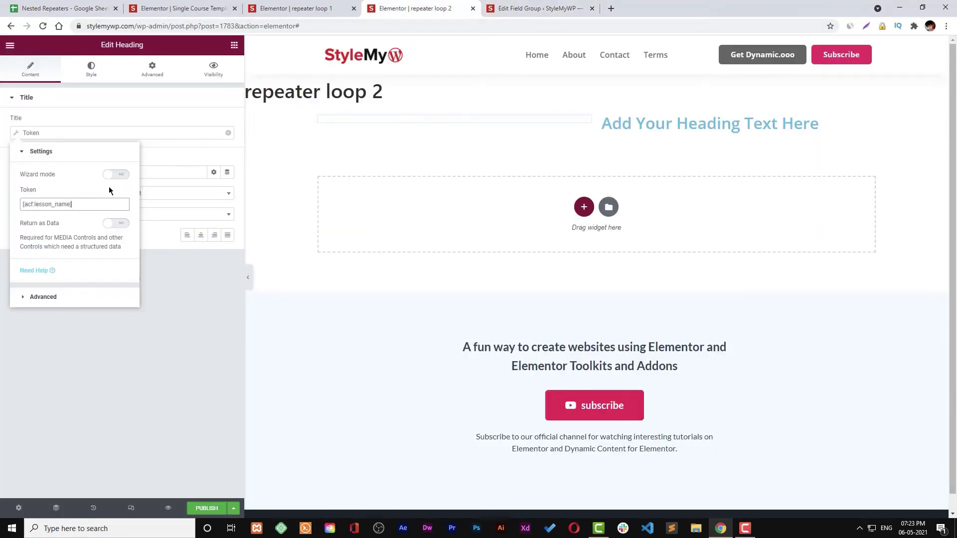
Give the second column's heading title a dynamic Token tag and start its token with "[acf:"
{"action": "left_click", "coordinate": [683, 124]}
{"action": "left_click", "coordinate": [227, 133]}
{"action": "scroll", "coordinate": [174, 240], "scroll_direction": "down", "scroll_amount": 5}
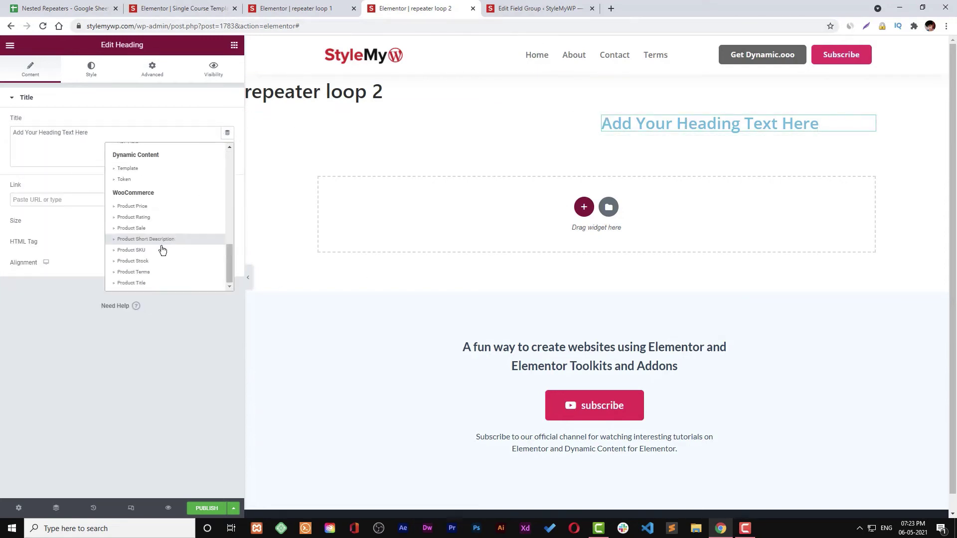
{"action": "left_click", "coordinate": [157, 185]}
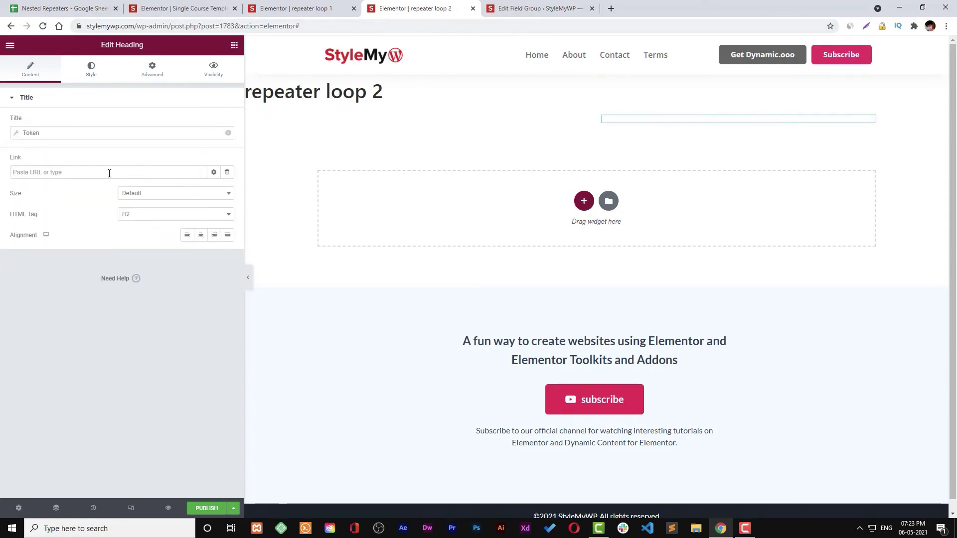
{"action": "left_click", "coordinate": [74, 133]}
{"action": "left_click", "coordinate": [79, 129]}
{"action": "left_click", "coordinate": [87, 202]}
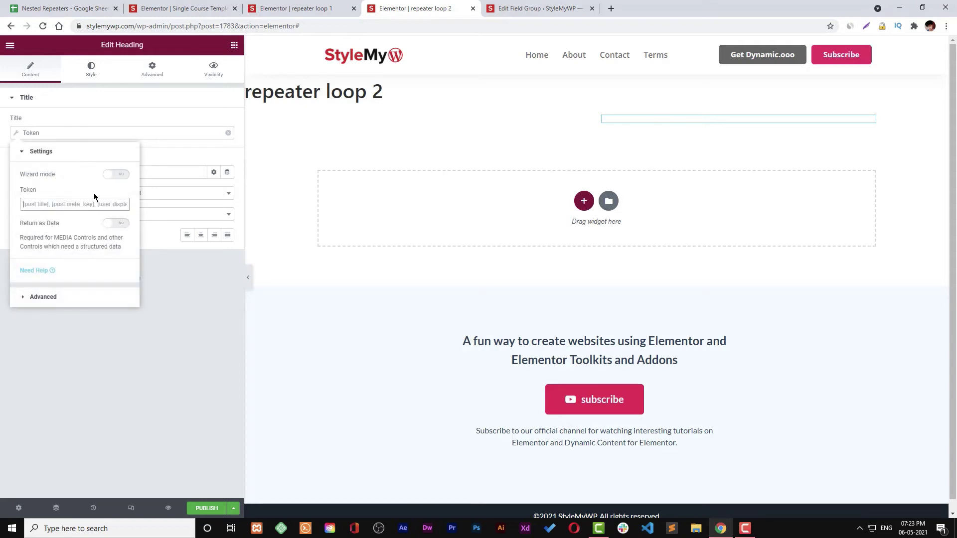
{"action": "type", "text": "[acf:"}
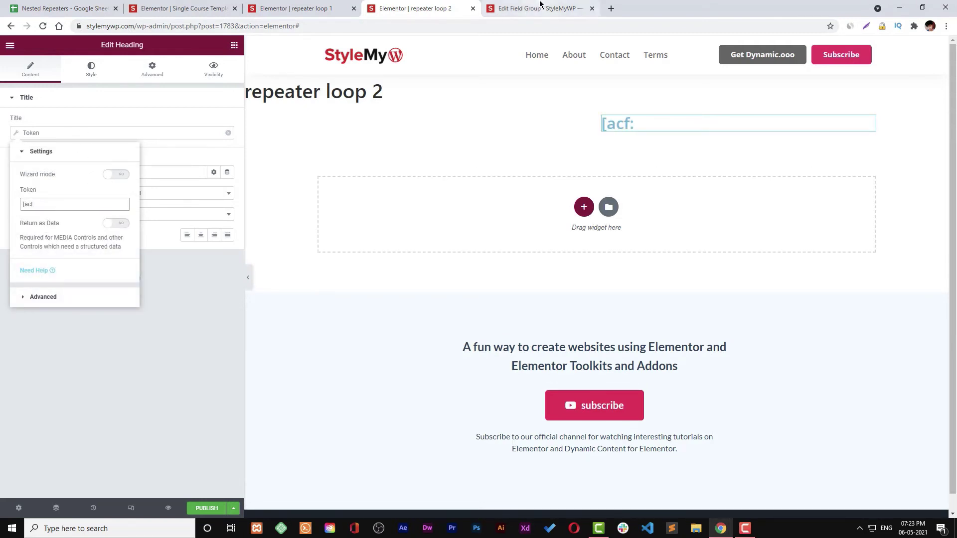
Copy the Lesson Difficulty sub field's name from the field group and complete the second heading's token as [acf:lesson_difficulty]
{"action": "left_click", "coordinate": [539, 8]}
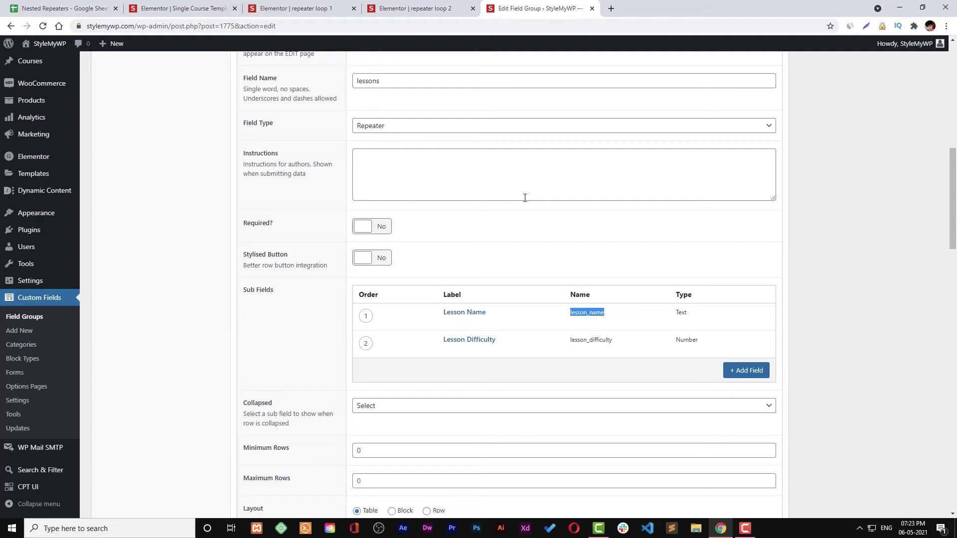
{"action": "double_click", "coordinate": [599, 341]}
{"action": "key", "text": "ctrl+c"}
{"action": "key", "text": "ctrl+shift+Tab"}
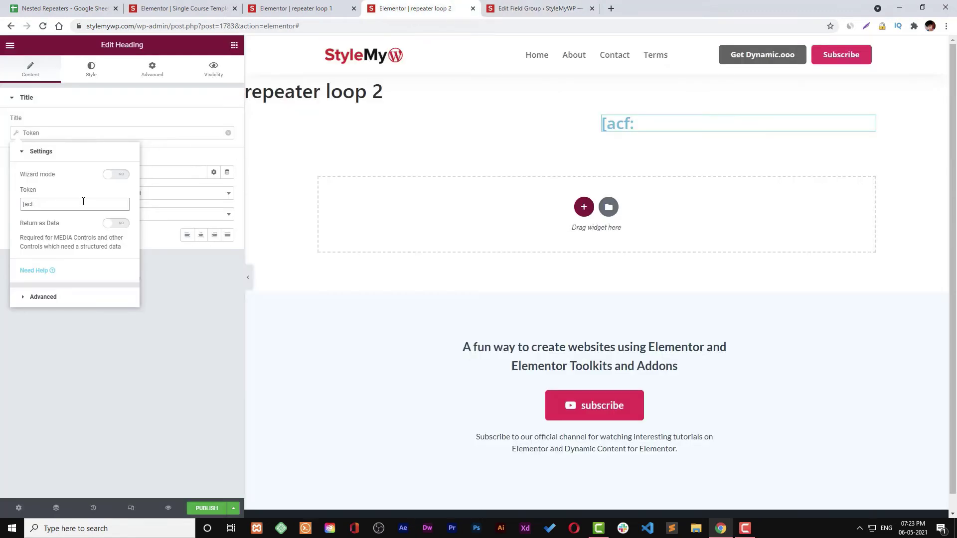
{"action": "type", "text": ":"}
{"action": "key", "text": "ctrl+v"}
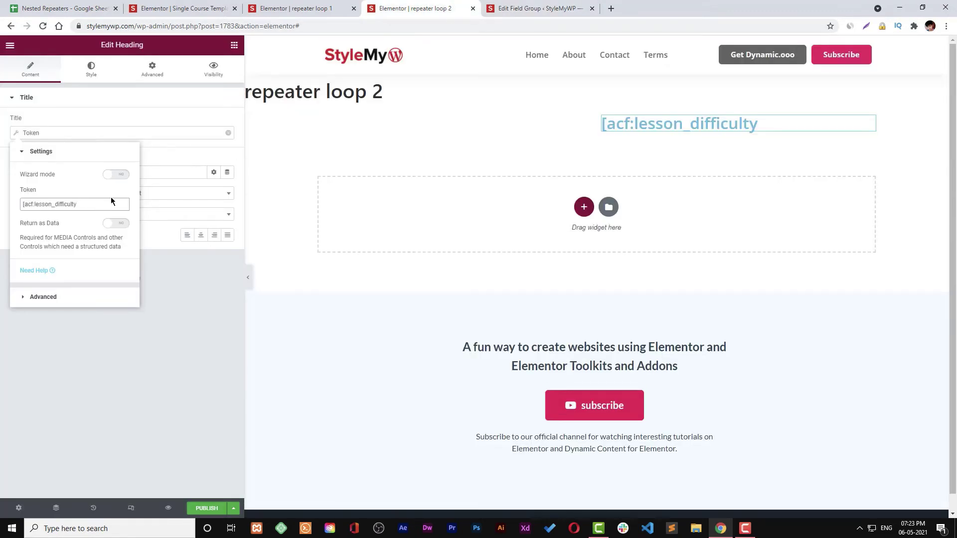
{"action": "type", "text": "]"}
{"action": "left_click", "coordinate": [212, 330]}
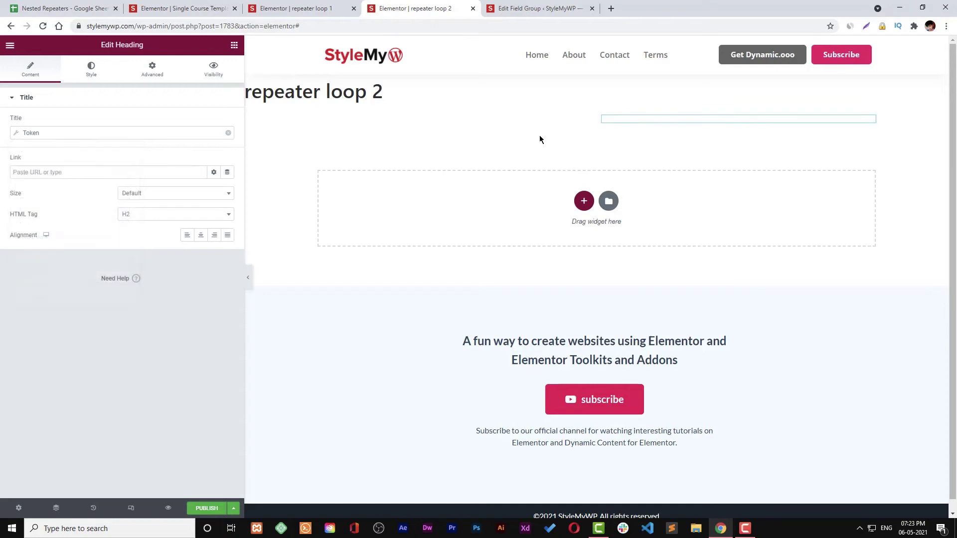
Publish the repeater loop 2 and repeater loop 1 templates
{"action": "left_click", "coordinate": [210, 508]}
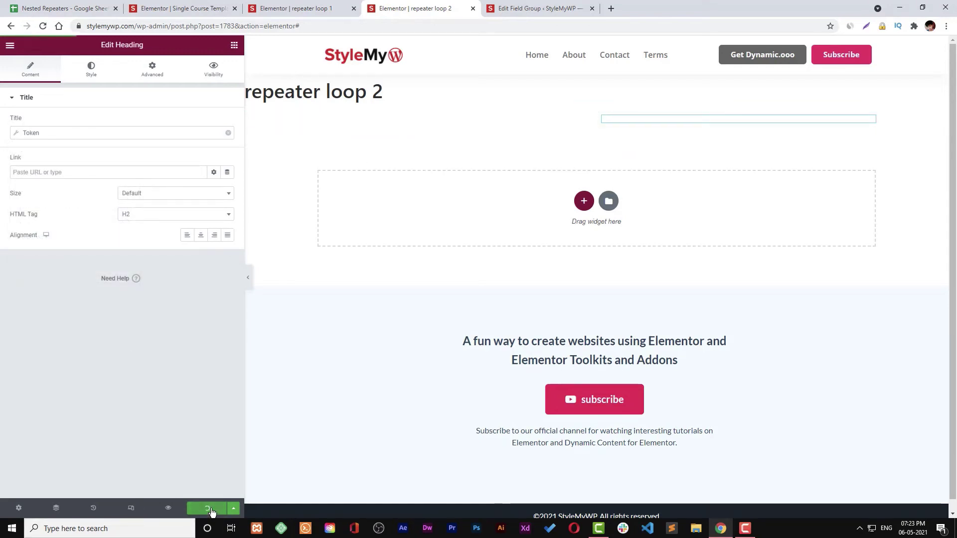
{"action": "left_click", "coordinate": [299, 8]}
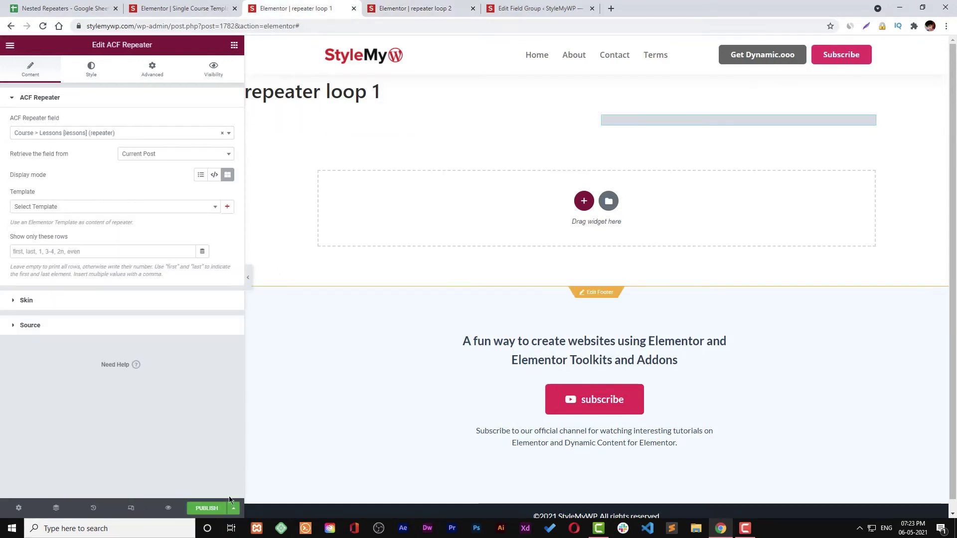
In the single course template, set the ACF Repeater widget's template to repeater loop 1
{"action": "left_click", "coordinate": [182, 9]}
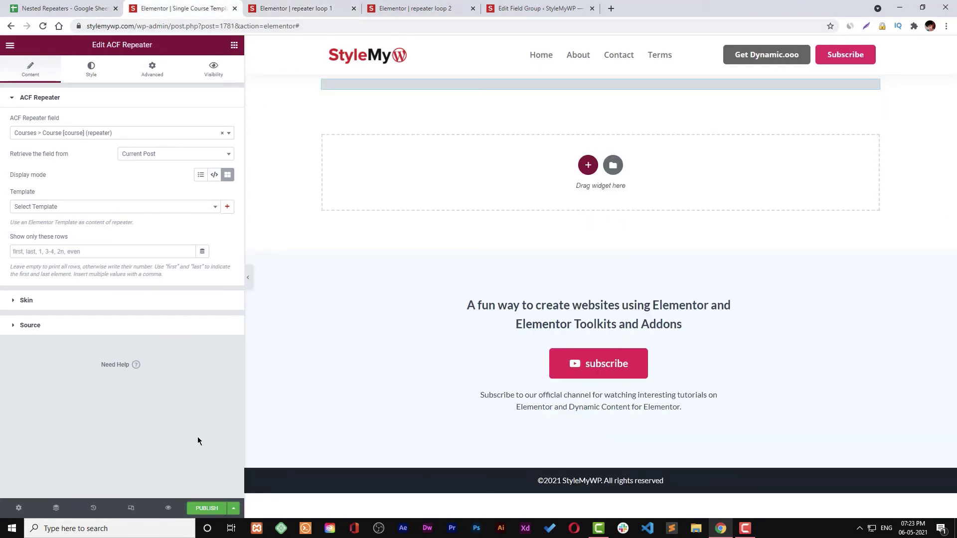
{"action": "left_click", "coordinate": [184, 208]}
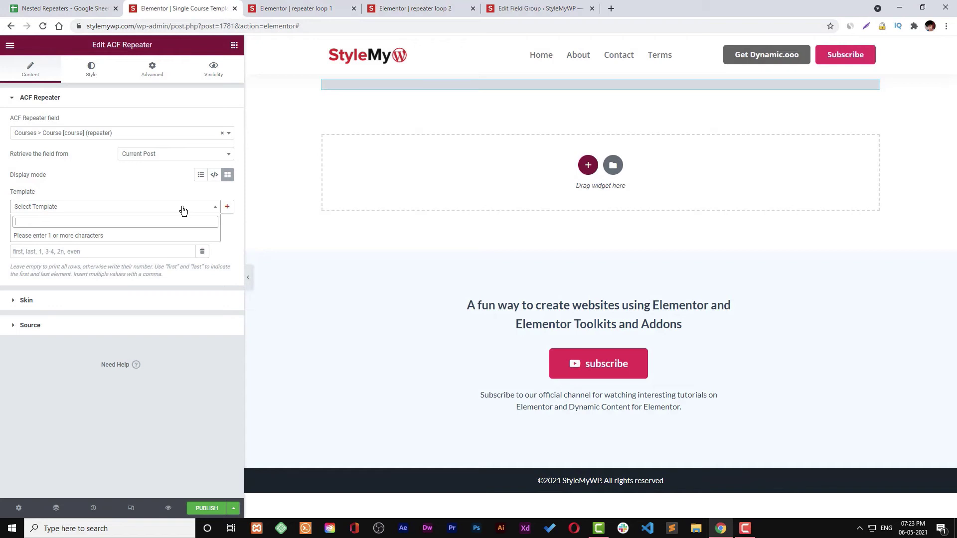
{"action": "type", "text": "re"}
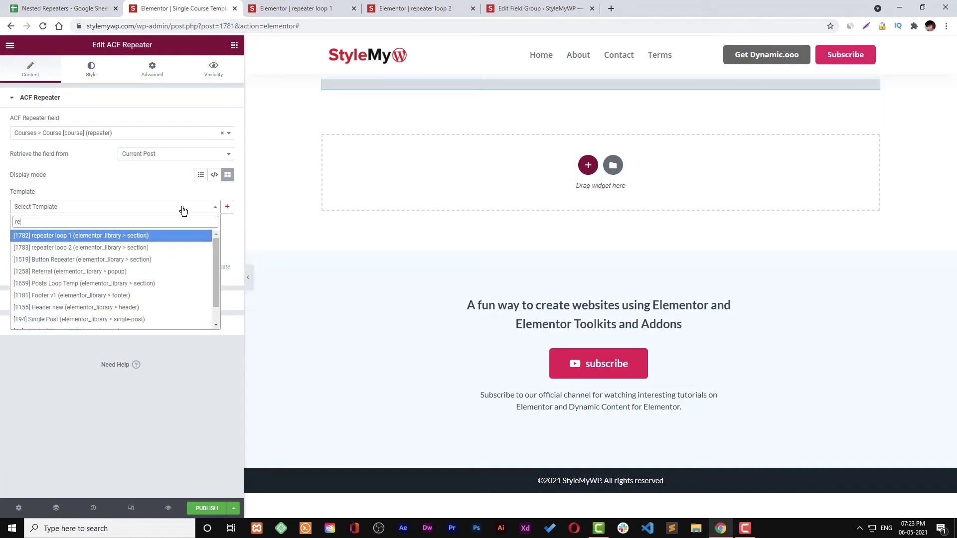
{"action": "left_click", "coordinate": [115, 236]}
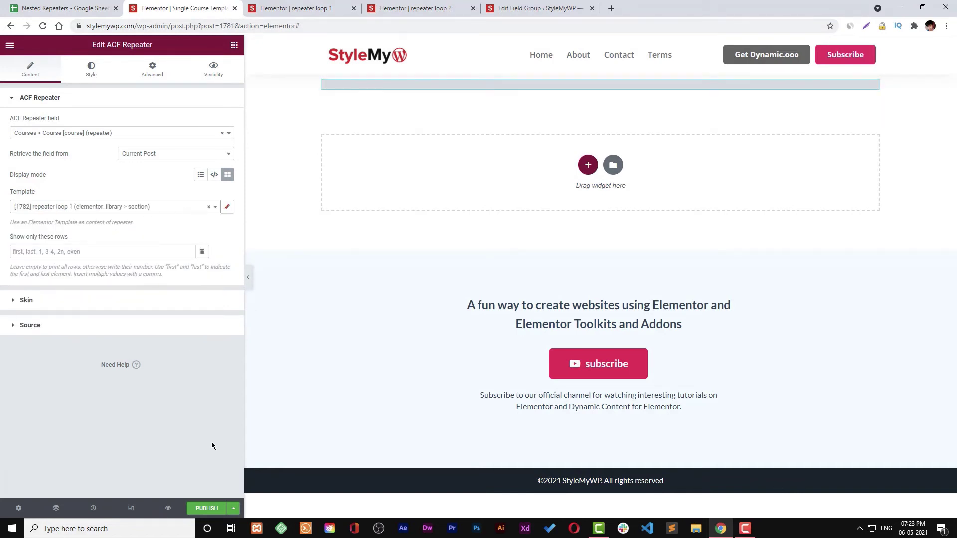
Publish the single course template with a display condition that includes all Courses
{"action": "left_click", "coordinate": [208, 504]}
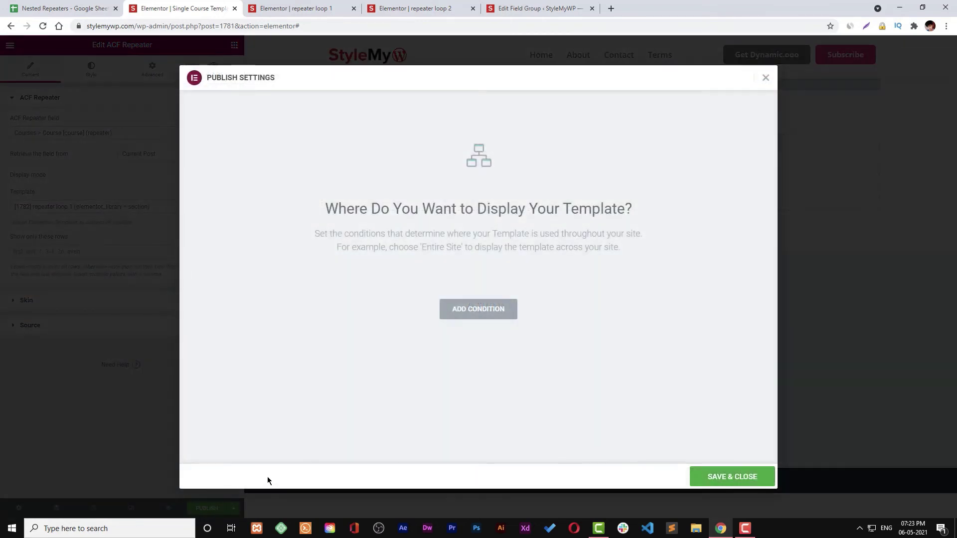
{"action": "left_click", "coordinate": [476, 309]}
{"action": "left_click", "coordinate": [481, 291]}
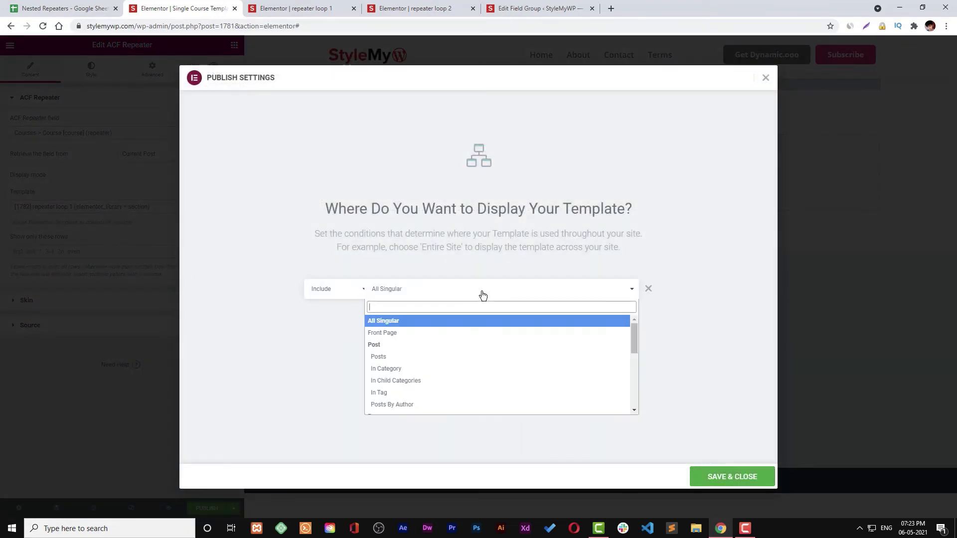
{"action": "scroll", "coordinate": [441, 359], "scroll_direction": "down", "scroll_amount": 3}
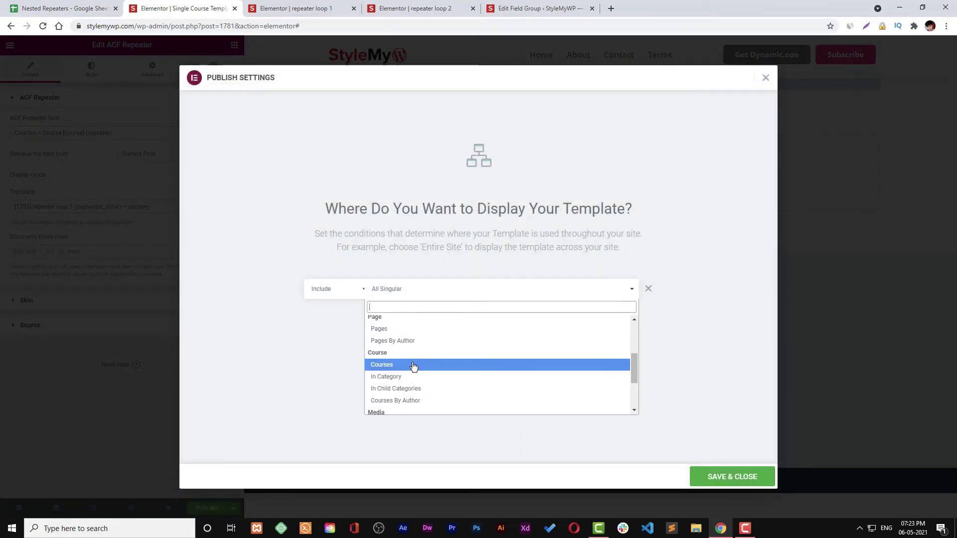
{"action": "left_click", "coordinate": [413, 363]}
{"action": "left_click", "coordinate": [562, 290]}
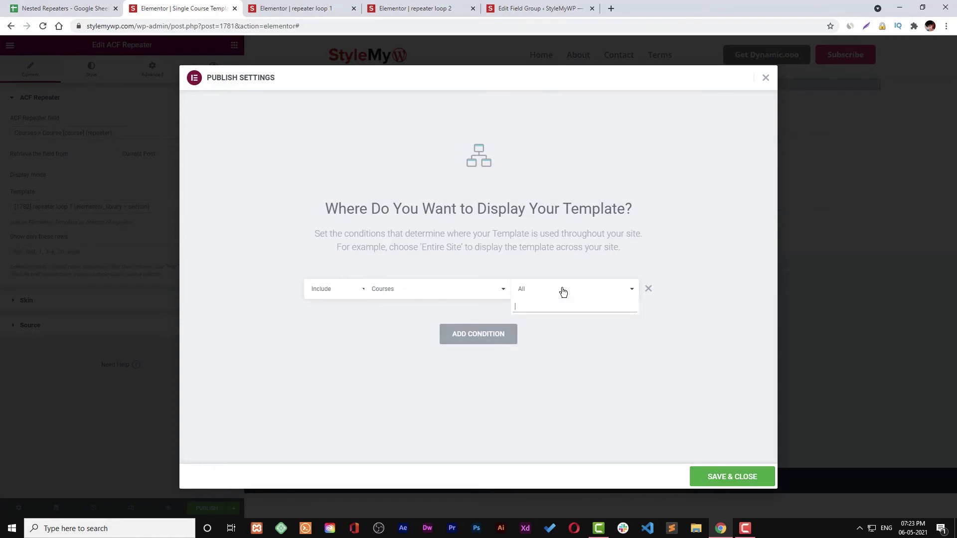
{"action": "left_click", "coordinate": [706, 432]}
{"action": "left_click", "coordinate": [725, 476]}
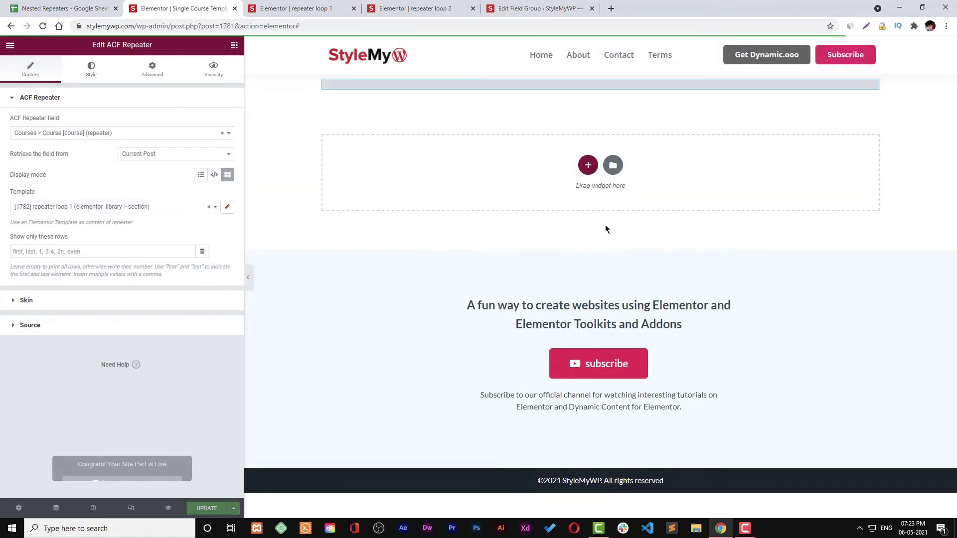
In repeater loop 1, set the ACF Repeater widget's template to repeater loop 2 and update the template
{"action": "left_click", "coordinate": [344, 9]}
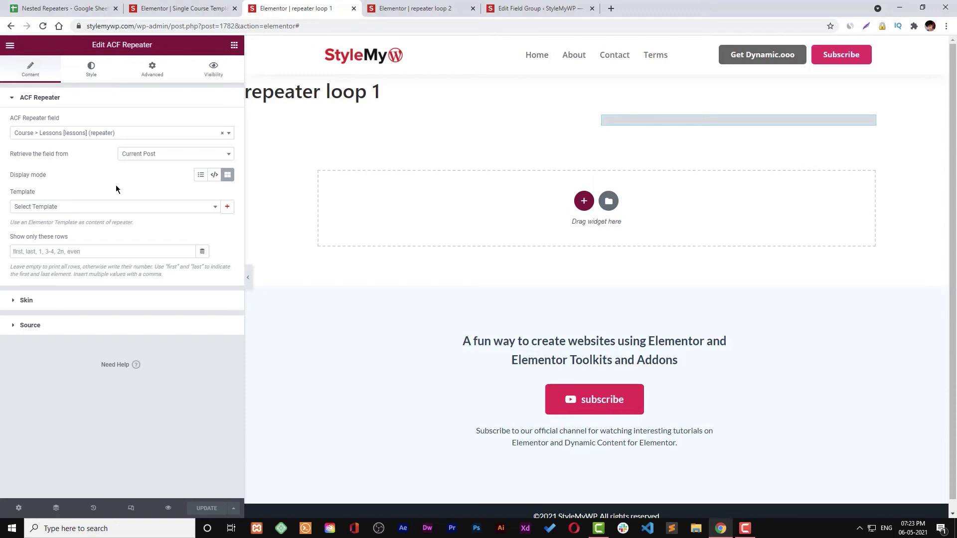
{"action": "left_click", "coordinate": [115, 207]}
{"action": "type", "text": "re"}
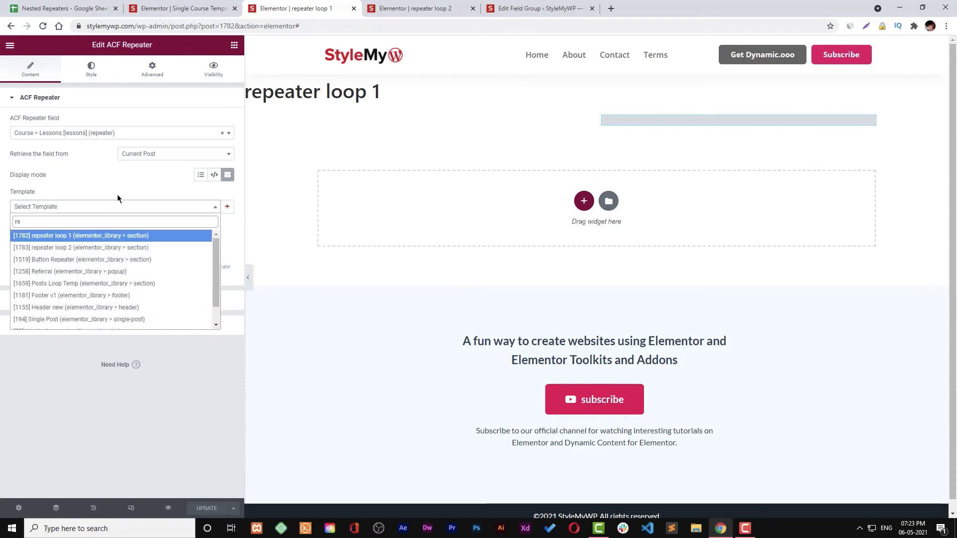
{"action": "left_click", "coordinate": [113, 247]}
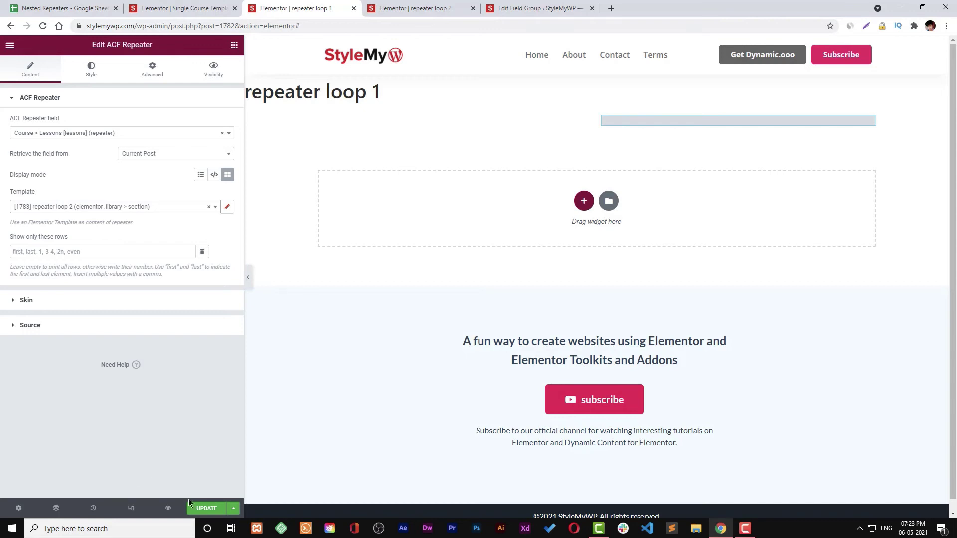
{"action": "left_click", "coordinate": [202, 508]}
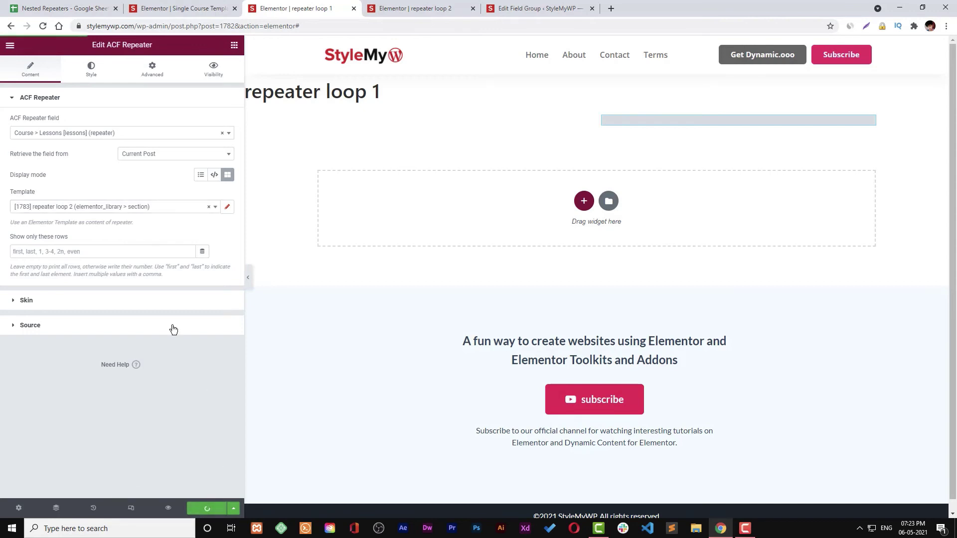
Review the nested setup across the templates, spreadsheet and field group, searching repeater loop 1's ACF Repeater field for "lesson" and reselecting Course > Lessons
{"action": "left_click", "coordinate": [206, 16]}
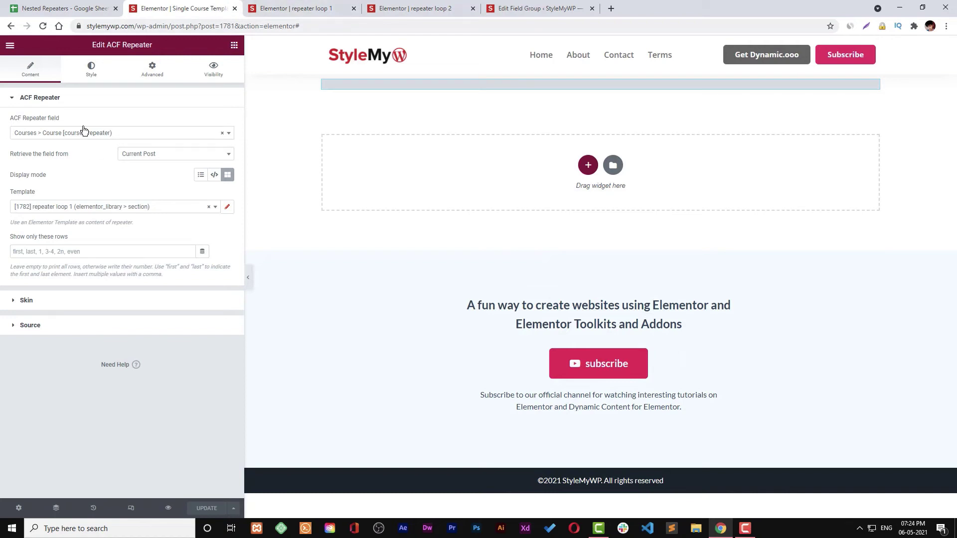
{"action": "left_click", "coordinate": [70, 9]}
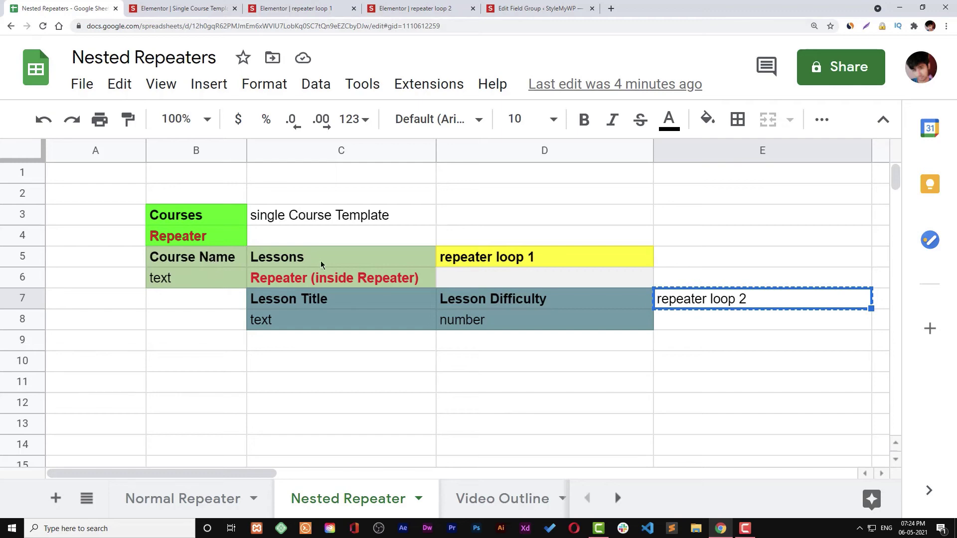
{"action": "left_click", "coordinate": [269, 9]}
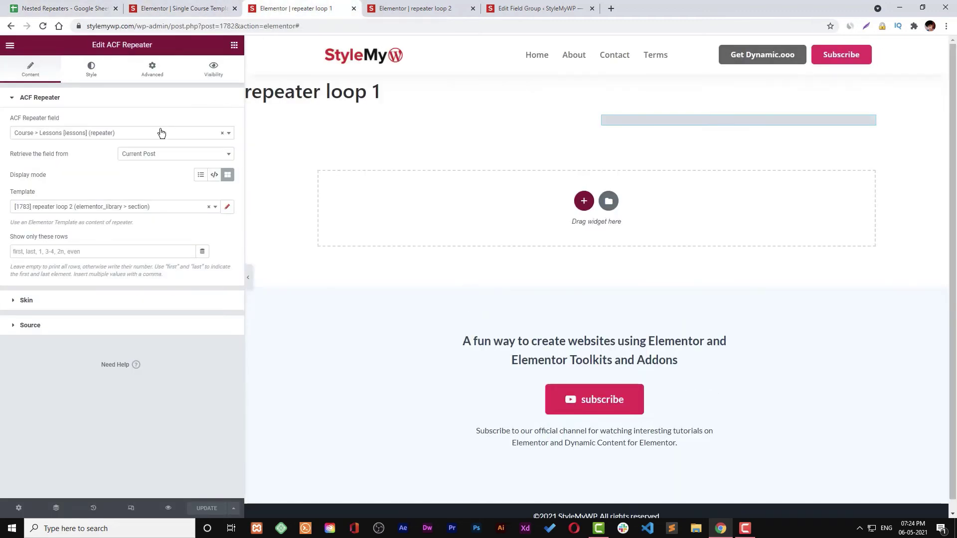
{"action": "left_click", "coordinate": [161, 132]}
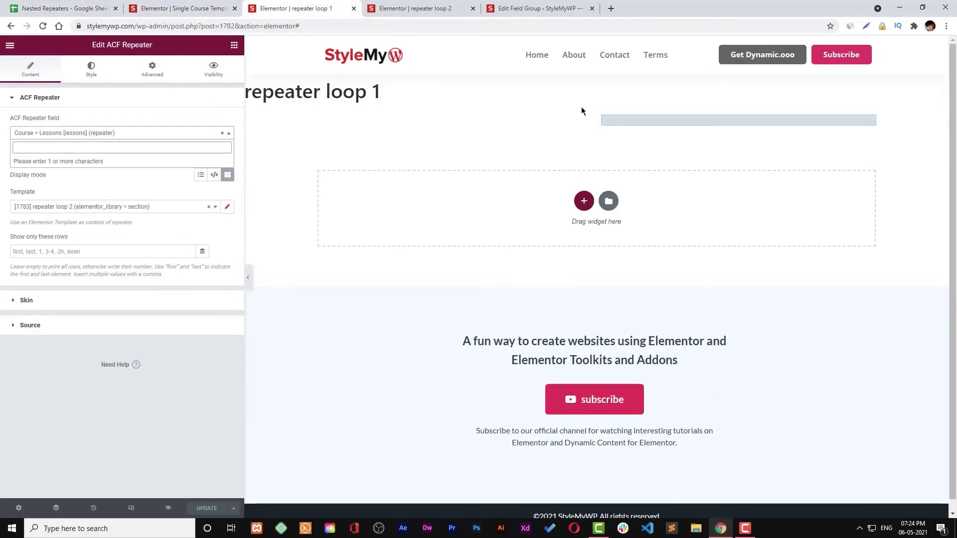
{"action": "type", "text": "lesson"}
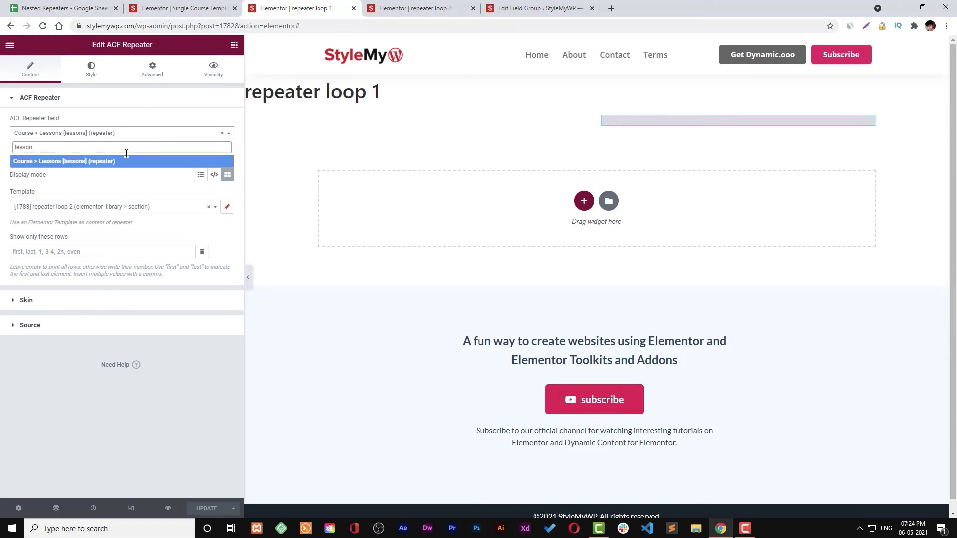
{"action": "left_click", "coordinate": [128, 161]}
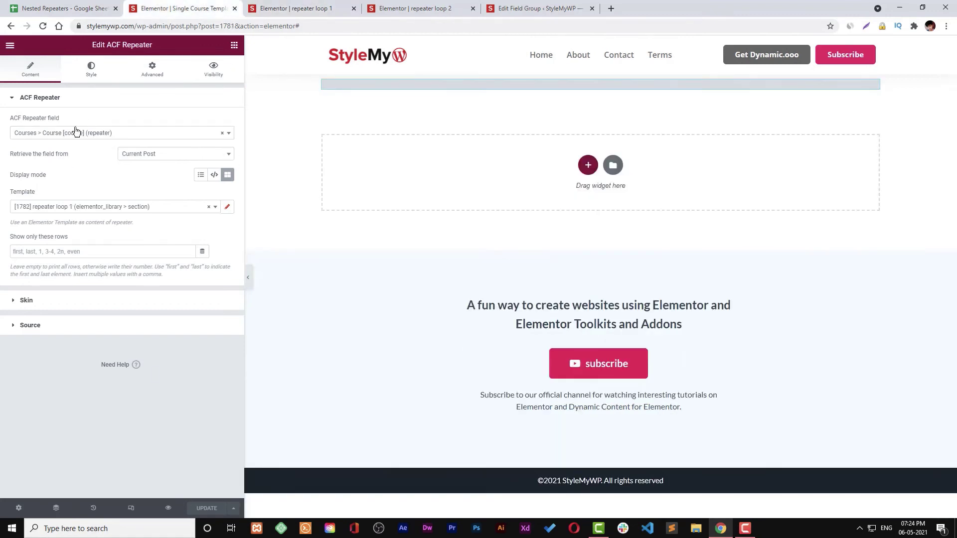
{"action": "left_click", "coordinate": [419, 8]}
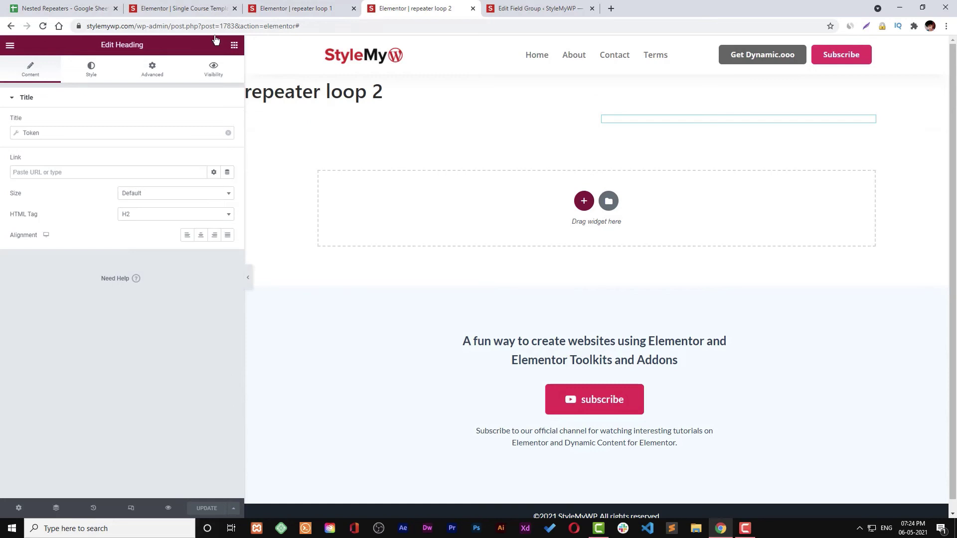
{"action": "left_click", "coordinate": [536, 9]}
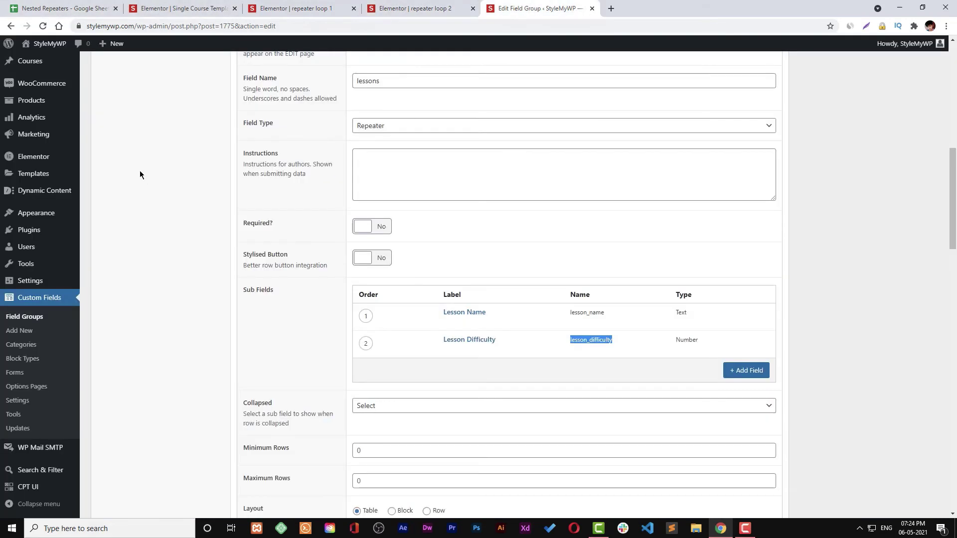
Create a new Course post titled "My Courses"
{"action": "scroll", "coordinate": [140, 171], "scroll_direction": "up", "scroll_amount": 1}
{"action": "scroll", "coordinate": [45, 226], "scroll_direction": "up", "scroll_amount": 2}
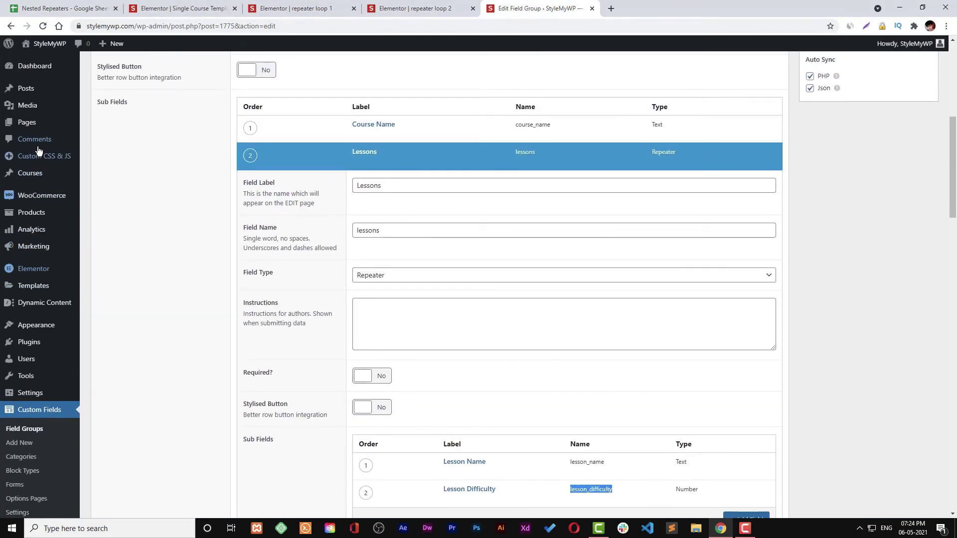
{"action": "left_click", "coordinate": [44, 180]}
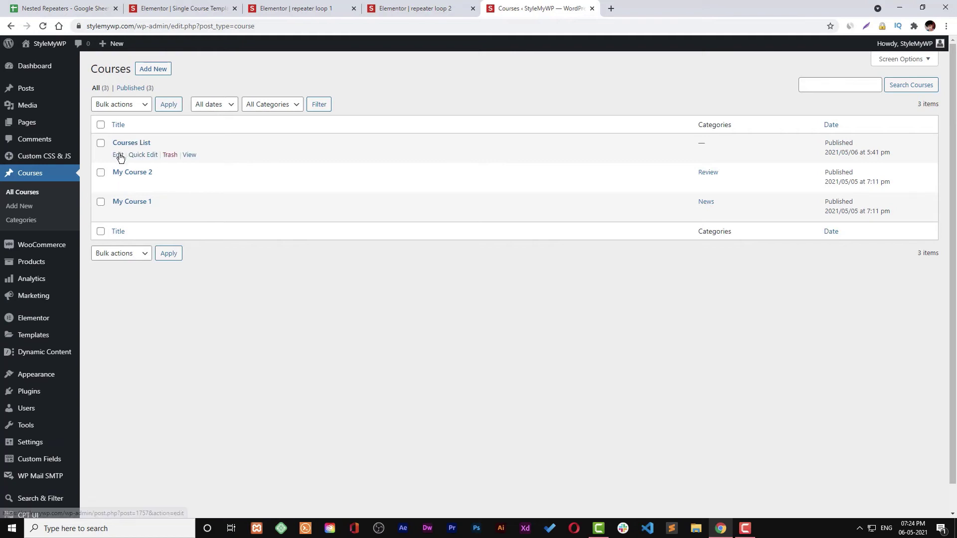
{"action": "left_click", "coordinate": [149, 73]}
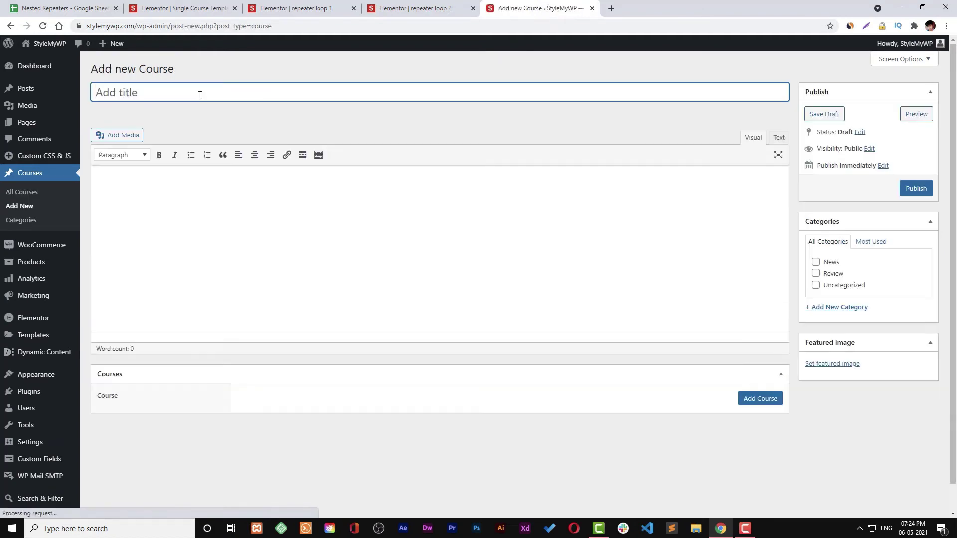
{"action": "type", "text": "Courses"}
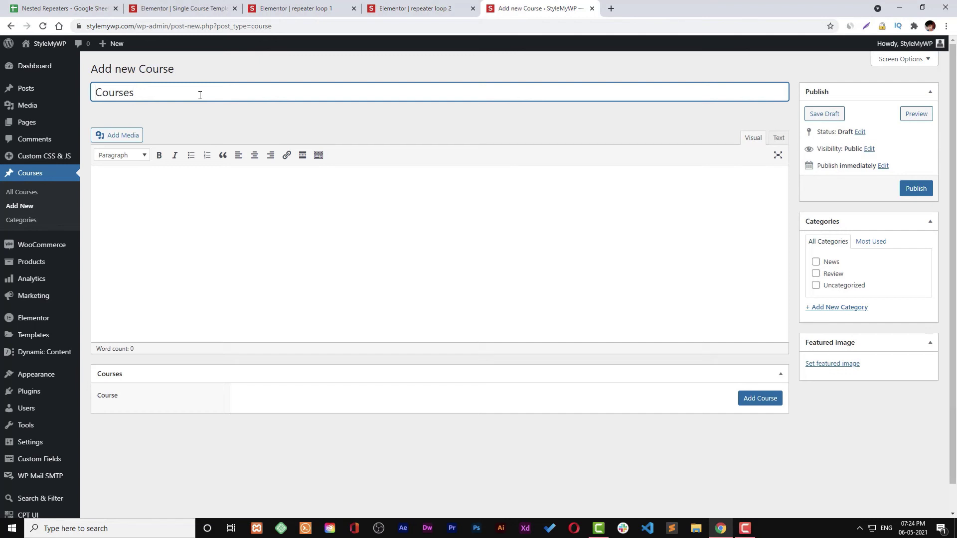
{"action": "key", "text": "Home"}
{"action": "type", "text": "My"}
{"action": "key", "text": "BackSpace"}
{"action": "key", "text": "BackSpace"}
{"action": "type", "text": "y"}
Add the first course row to the post and name it "Learn PHP"
{"action": "scroll", "coordinate": [361, 306], "scroll_direction": "down", "scroll_amount": 1}
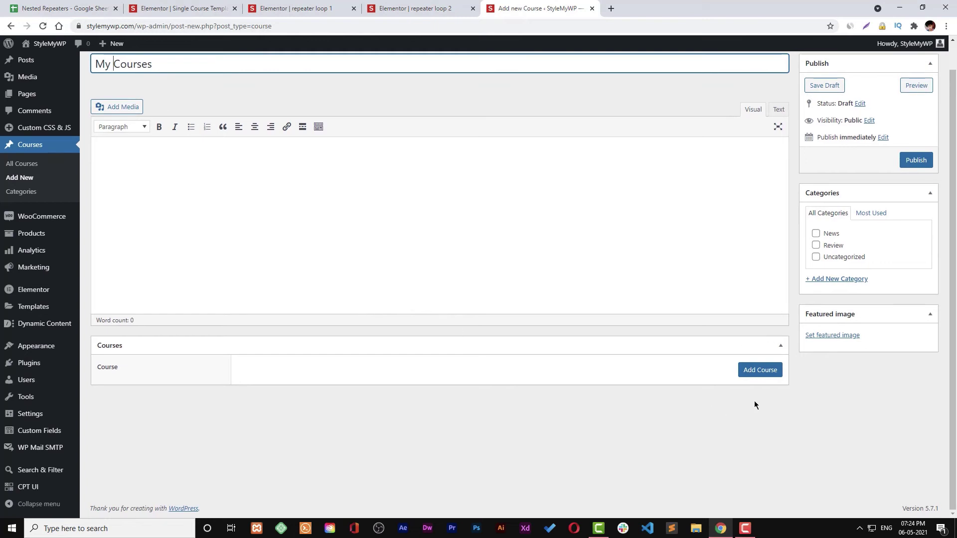
{"action": "left_click", "coordinate": [760, 370]}
{"action": "left_click", "coordinate": [397, 380]}
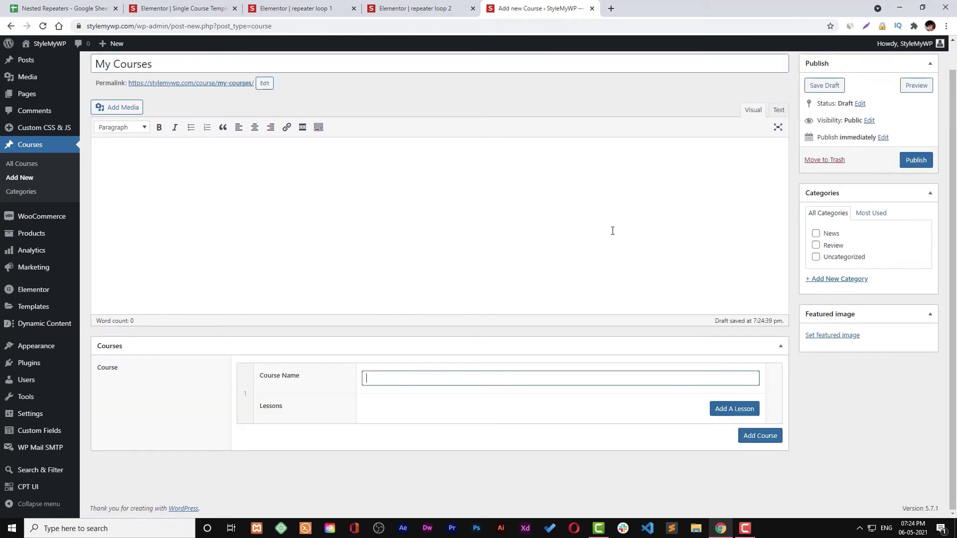
{"action": "type", "text": "L"}
{"action": "key", "text": "BackSpace"}
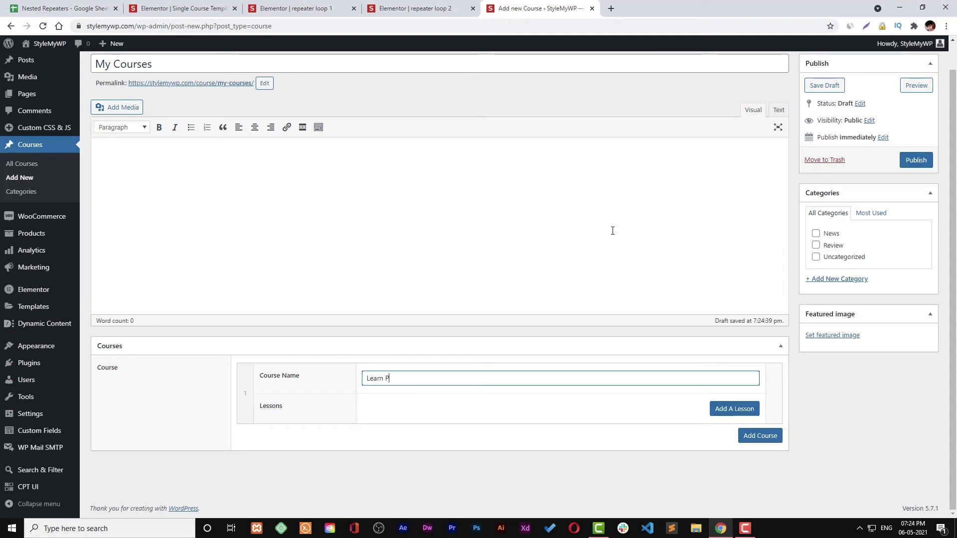
Add a first lesson to the Learn PHP course named "Form Controllers" with difficulty 55
{"action": "left_click", "coordinate": [735, 409]}
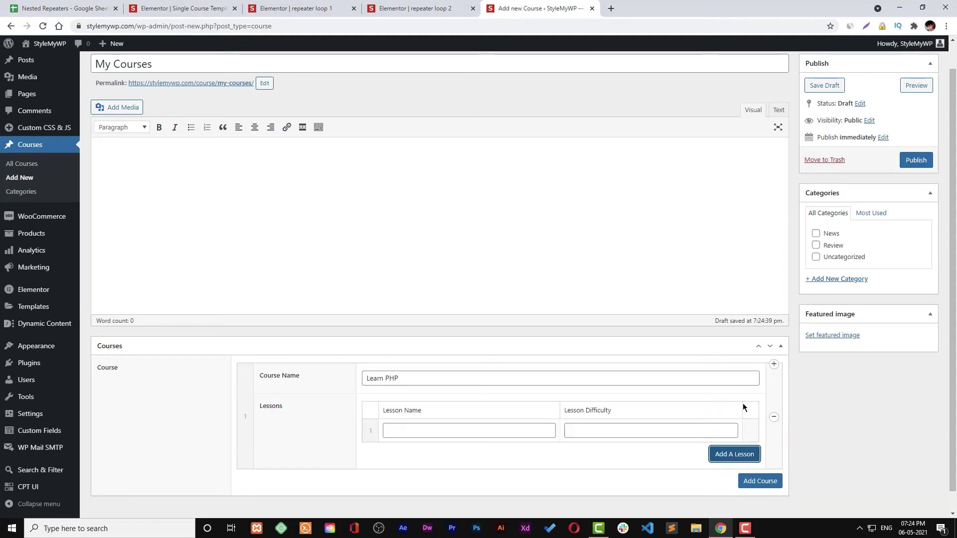
{"action": "scroll", "coordinate": [657, 284], "scroll_direction": "down", "scroll_amount": 1}
{"action": "left_click", "coordinate": [488, 409]}
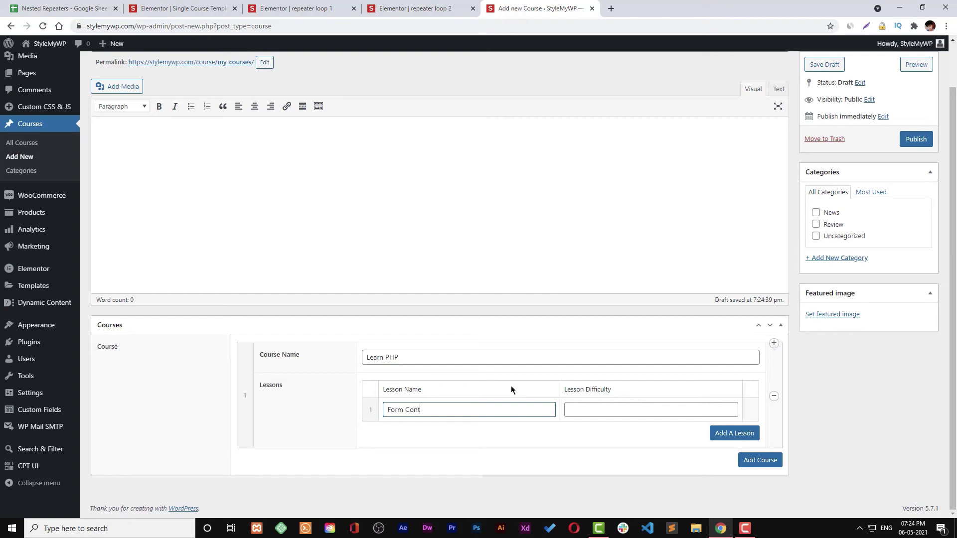
{"action": "key", "text": "Tab"}
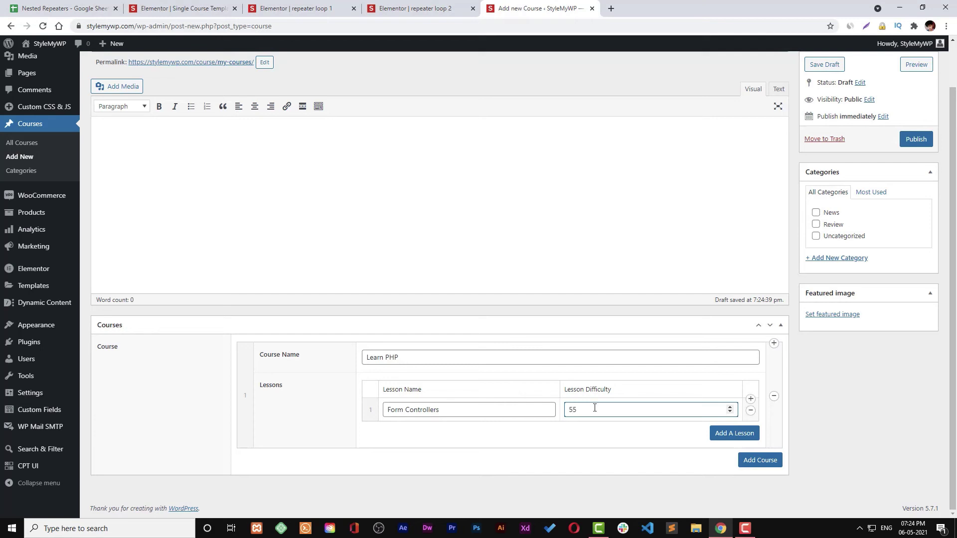
Add two more Learn PHP lessons: "Regex" with difficulty 85 and "CMS" with difficulty 95
{"action": "left_click", "coordinate": [717, 434]}
{"action": "left_click", "coordinate": [421, 433]}
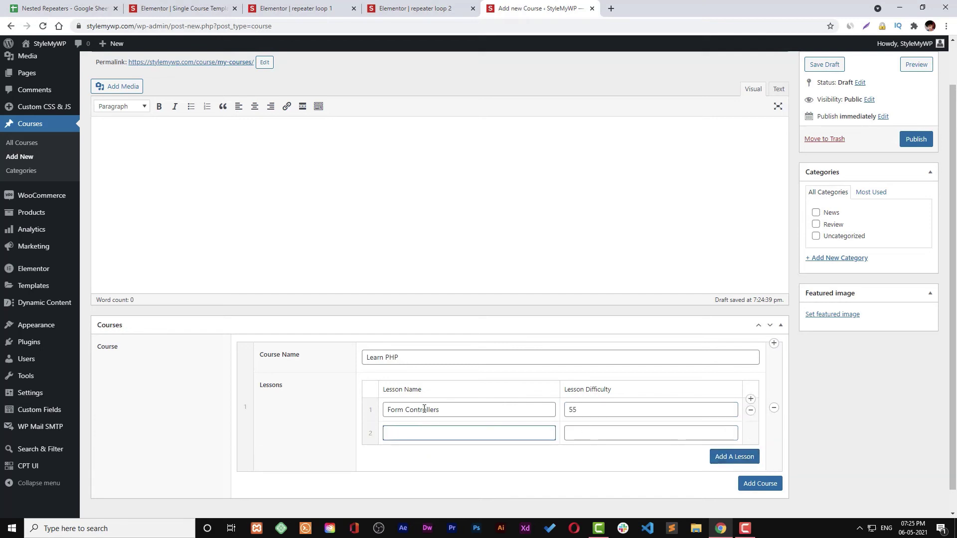
{"action": "type", "text": "Regex"}
{"action": "key", "text": "Tab"}
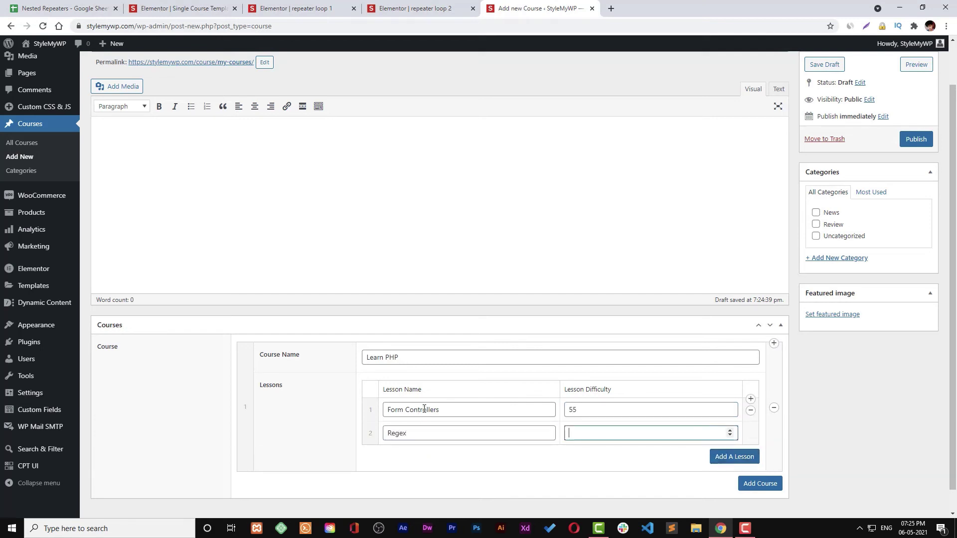
{"action": "left_click", "coordinate": [718, 456]}
{"action": "left_click", "coordinate": [524, 452]}
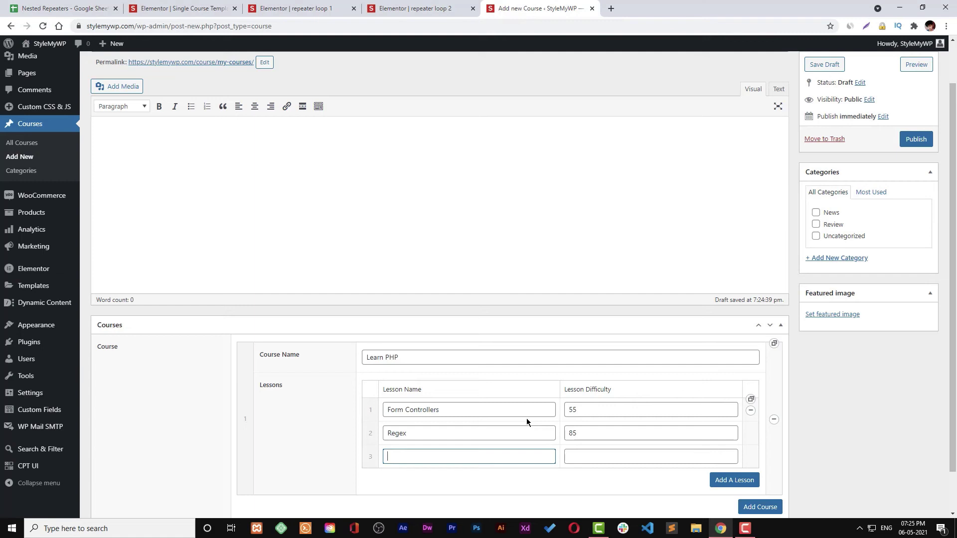
{"action": "type", "text": "CMS"}
{"action": "key", "text": "Tab"}
{"action": "type", "text": "95"}
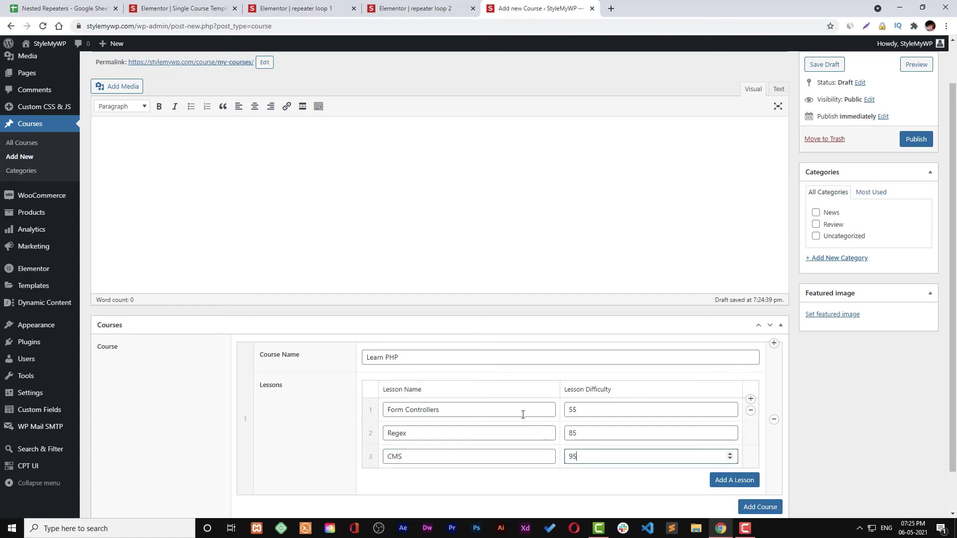
Add a second course row to the post and name it "Learn Laravel"
{"action": "scroll", "coordinate": [524, 379], "scroll_direction": "down", "scroll_amount": 1}
{"action": "left_click", "coordinate": [767, 459]}
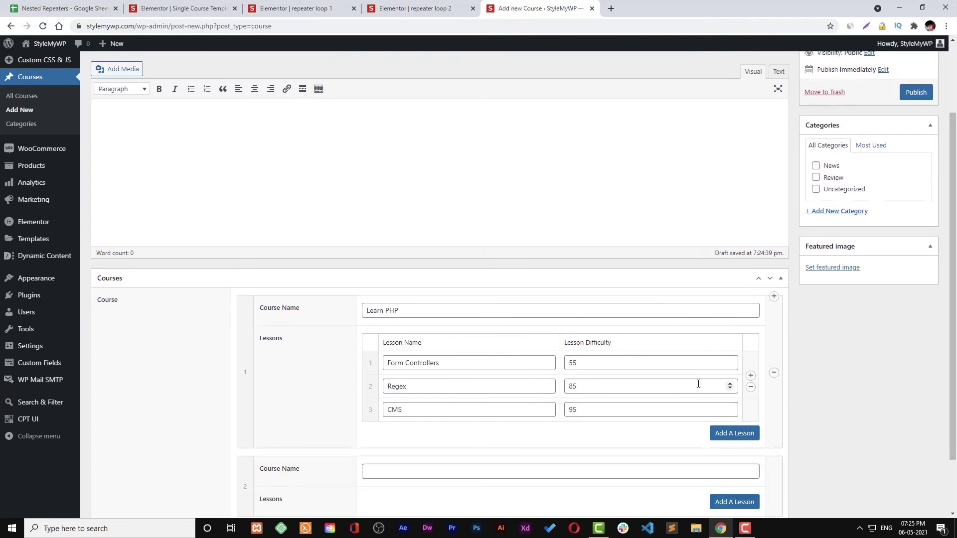
{"action": "scroll", "coordinate": [368, 395], "scroll_direction": "down", "scroll_amount": 2}
{"action": "left_click", "coordinate": [379, 402]}
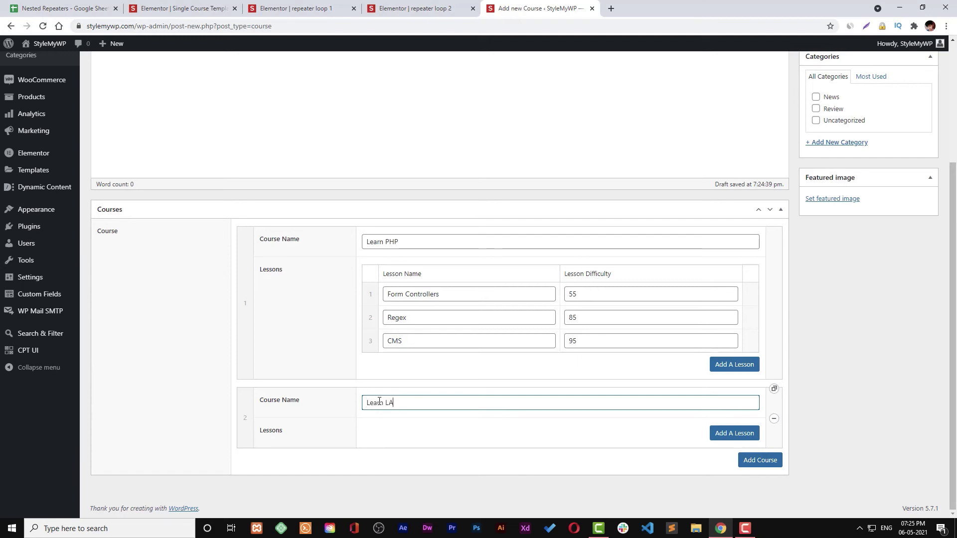
{"action": "type", "text": "Learn Lav"}
{"action": "key", "text": "BackSpace"}
{"action": "type", "text": "ravel"}
Add two lessons to the Learn Laravel course: "Models" with difficulty 55 and "Views" with difficulty 66
{"action": "left_click", "coordinate": [759, 435]}
{"action": "left_click", "coordinate": [425, 455]}
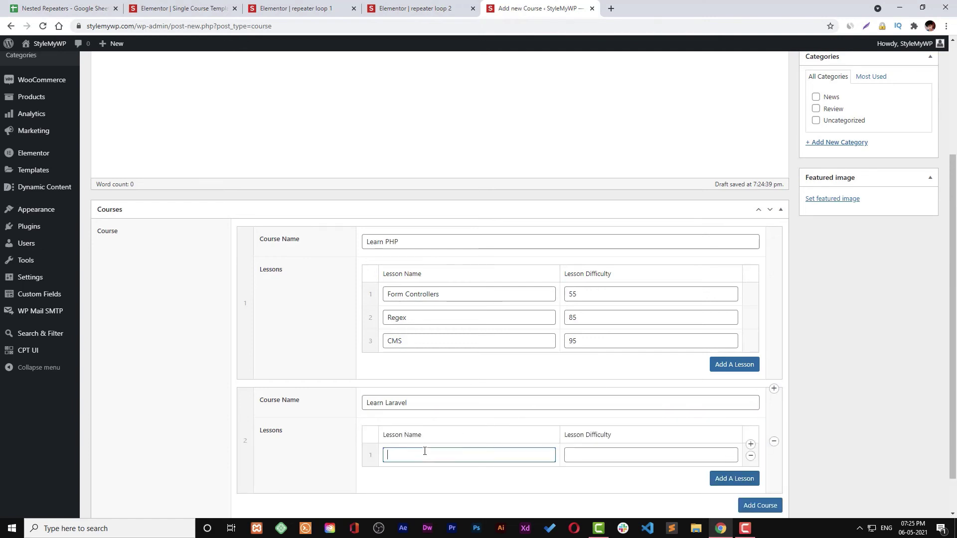
{"action": "type", "text": "Models"}
{"action": "key", "text": "Tab"}
{"action": "type", "text": "55"}
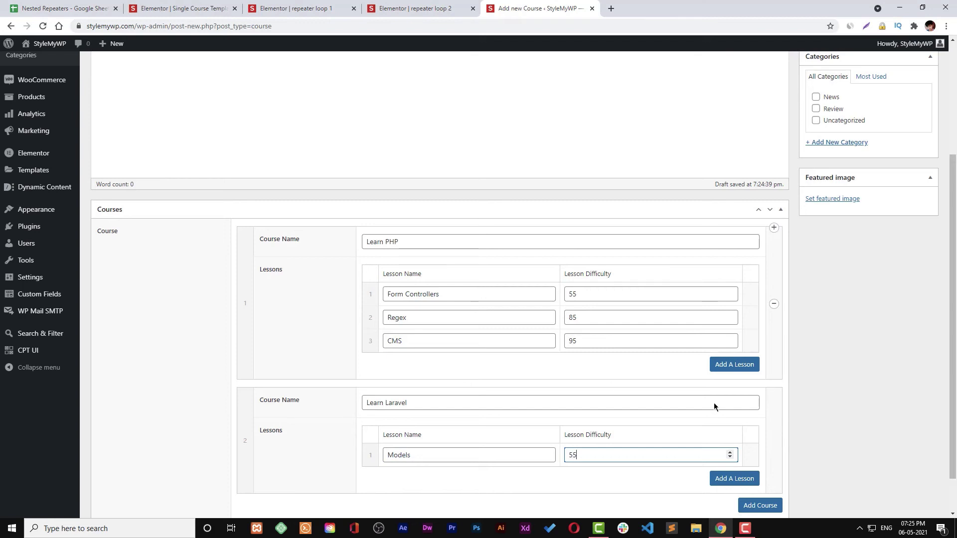
{"action": "left_click", "coordinate": [734, 479]}
{"action": "left_click", "coordinate": [511, 476]}
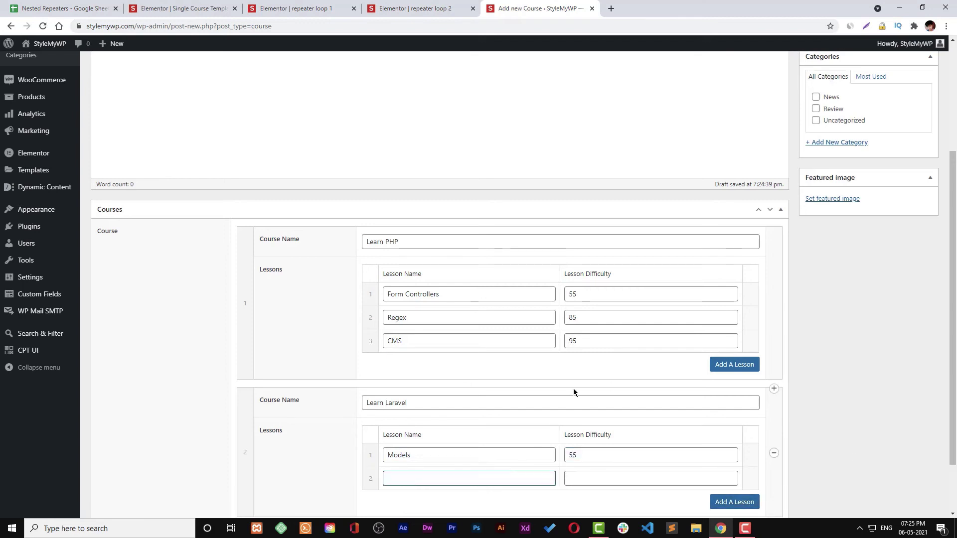
{"action": "type", "text": "Views"}
{"action": "left_click", "coordinate": [596, 476]}
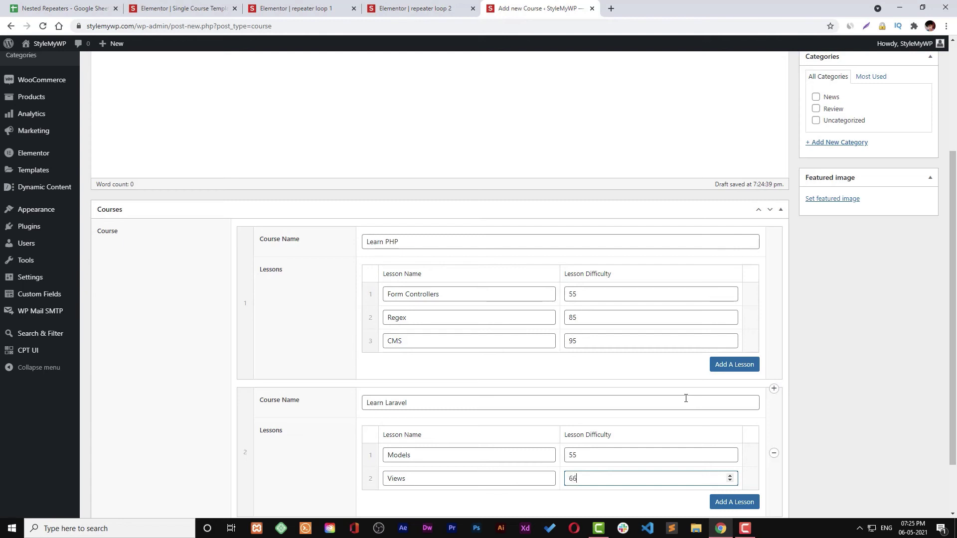
Add a third Learn Laravel lesson named "Controllers" with difficulty 85
{"action": "scroll", "coordinate": [686, 398], "scroll_direction": "down", "scroll_amount": 1}
{"action": "left_click", "coordinate": [723, 433]}
{"action": "left_click", "coordinate": [449, 432]}
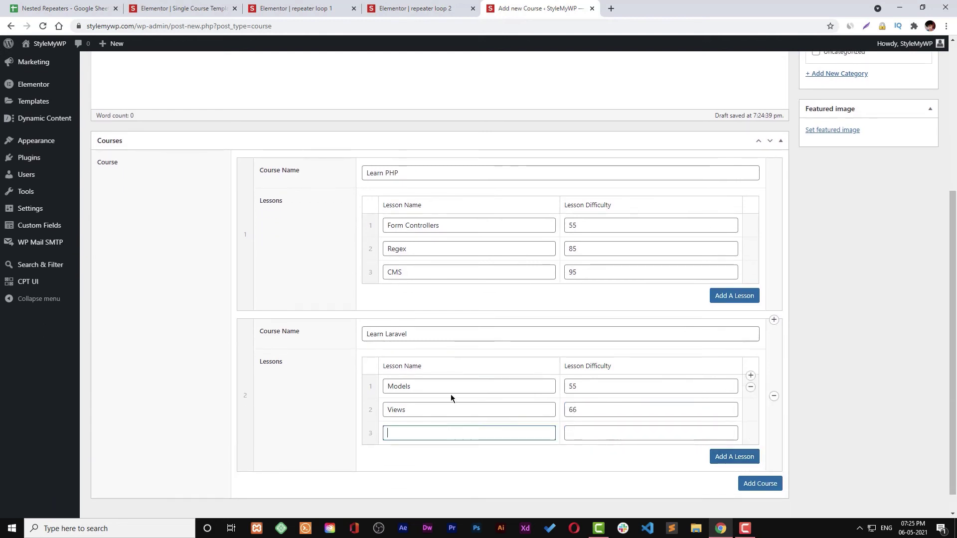
{"action": "type", "text": "Controllers"}
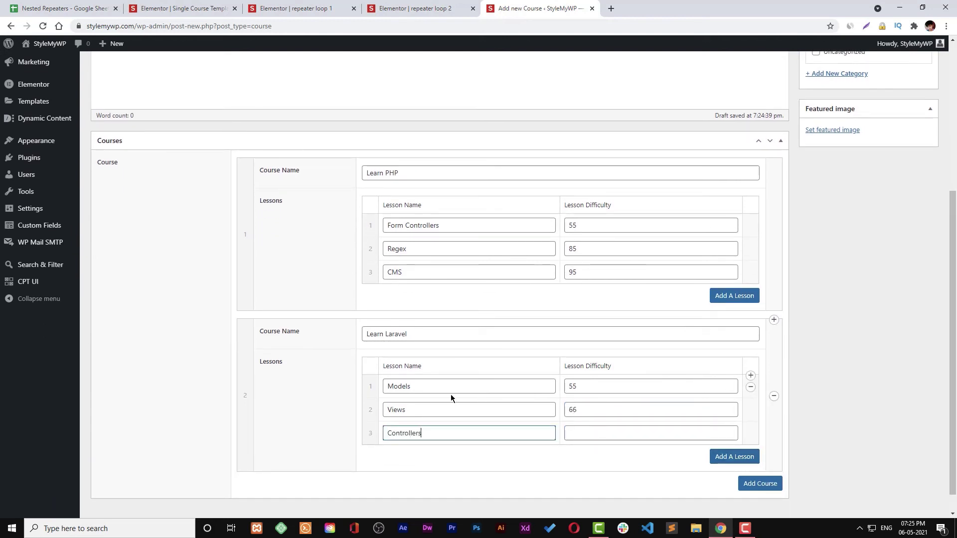
{"action": "left_click", "coordinate": [573, 432]}
{"action": "type", "text": "85"}
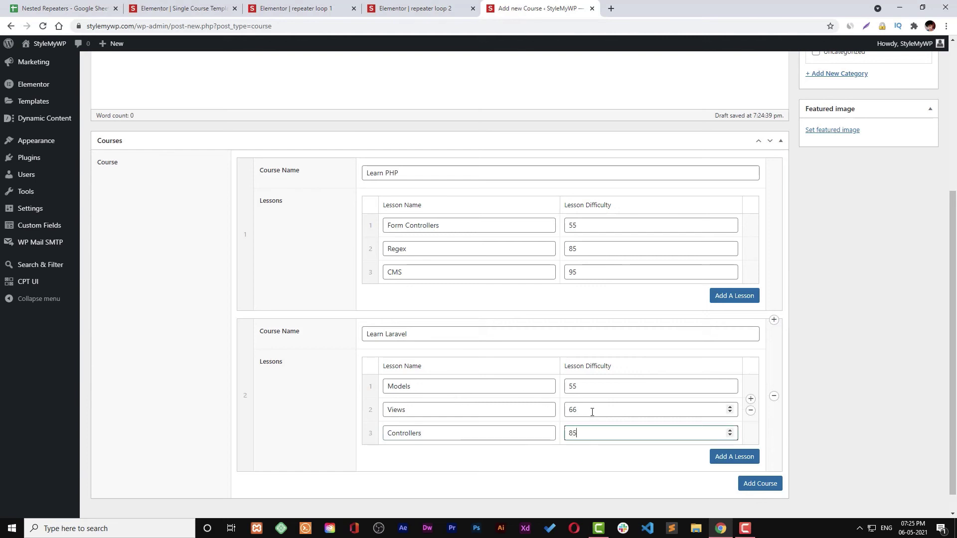
Publish the My Courses post and check its courses and lessons on the front-end page in a new tab
{"action": "scroll", "coordinate": [814, 338], "scroll_direction": "up", "scroll_amount": 5}
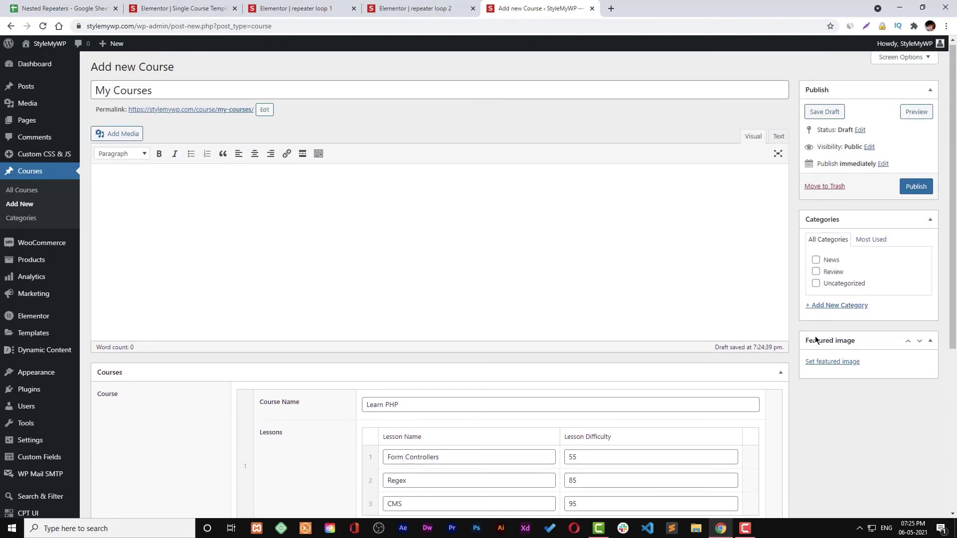
{"action": "left_click", "coordinate": [913, 194]}
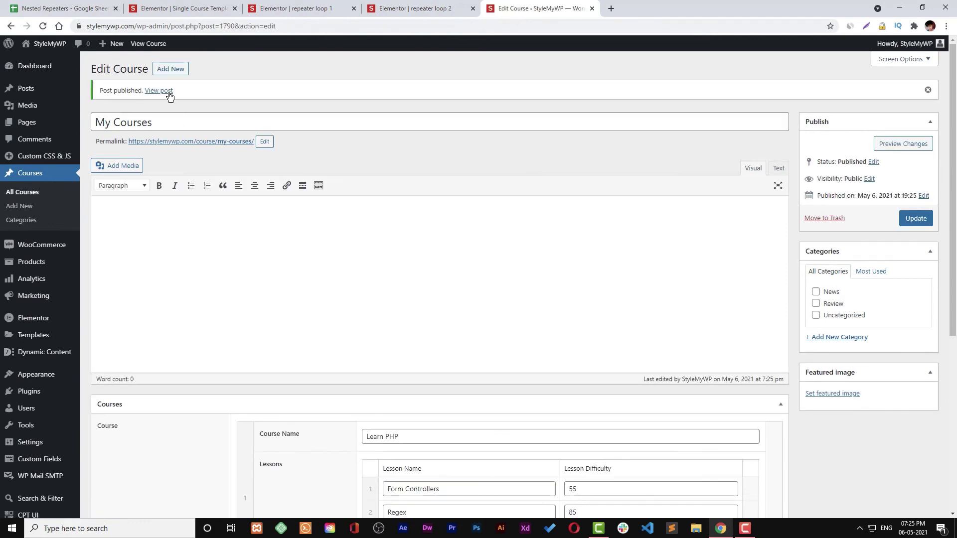
{"action": "left_click", "coordinate": [165, 91], "text": "ctrl"}
{"action": "left_click", "coordinate": [641, 8]}
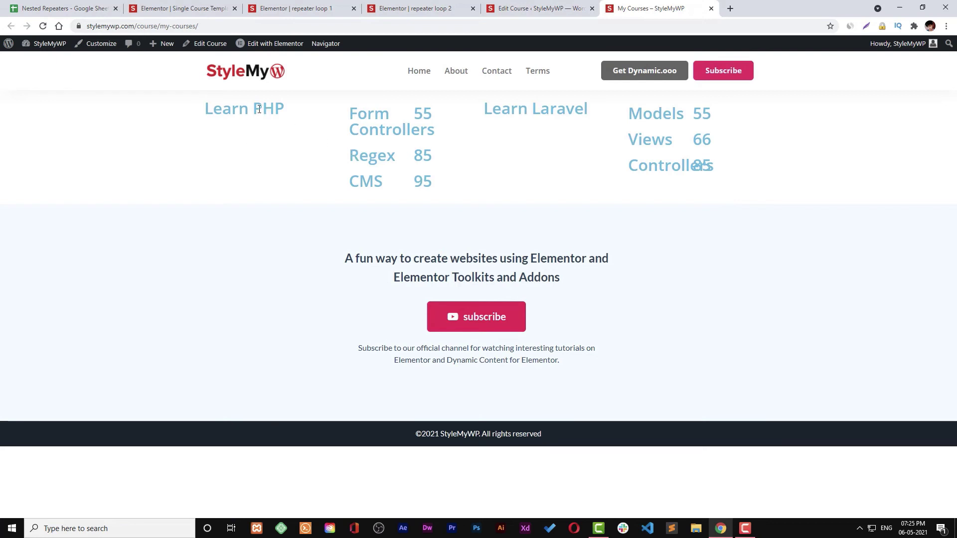
{"action": "left_click_drag", "start_coordinate": [231, 110], "coordinate": [294, 114]}
{"action": "left_click_drag", "start_coordinate": [468, 119], "coordinate": [724, 124]}
{"action": "left_click_drag", "start_coordinate": [619, 140], "coordinate": [718, 142]}
{"action": "left_click_drag", "start_coordinate": [618, 166], "coordinate": [789, 177]}
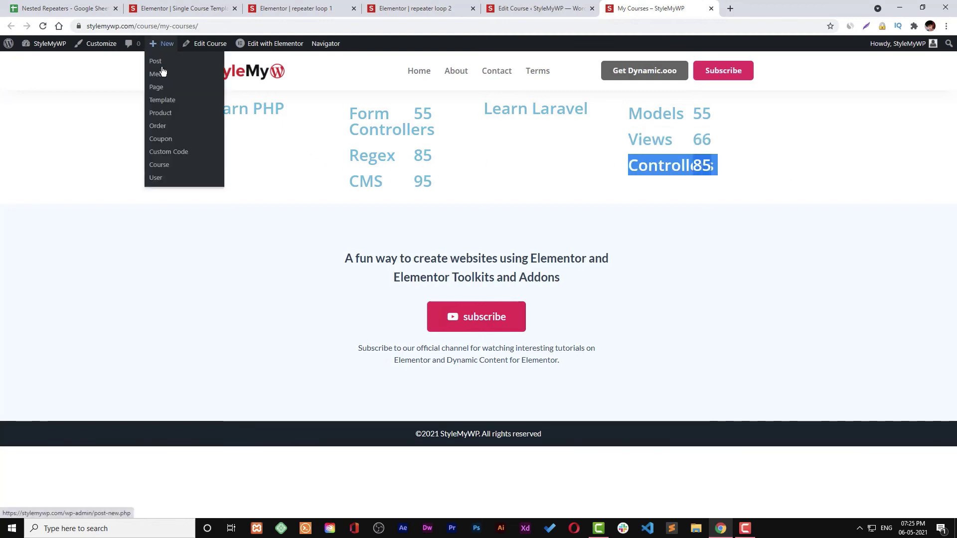
In the single course template, set the ACF Repeater grid to 1 column, update the template and reload the My Courses page
{"action": "left_click", "coordinate": [519, 15]}
{"action": "left_click", "coordinate": [419, 9]}
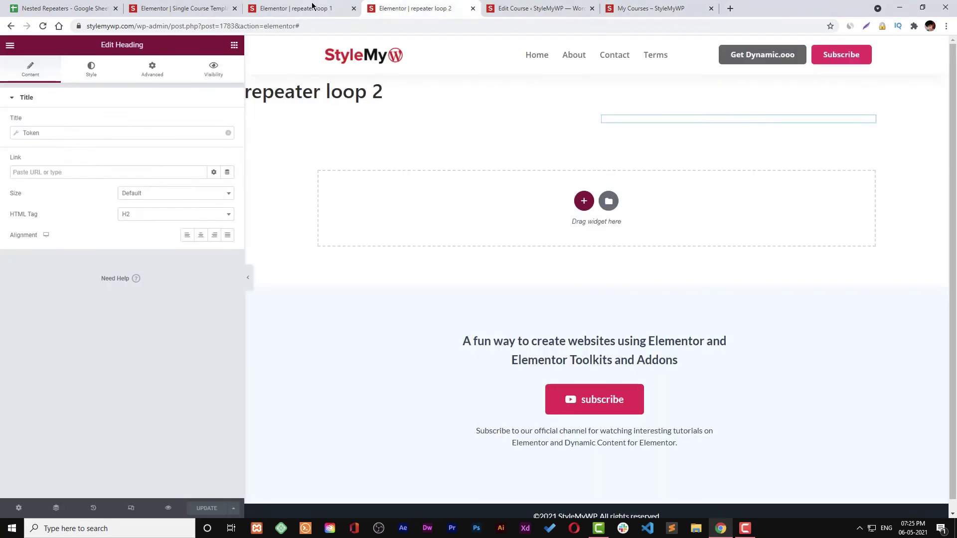
{"action": "left_click", "coordinate": [204, 4]}
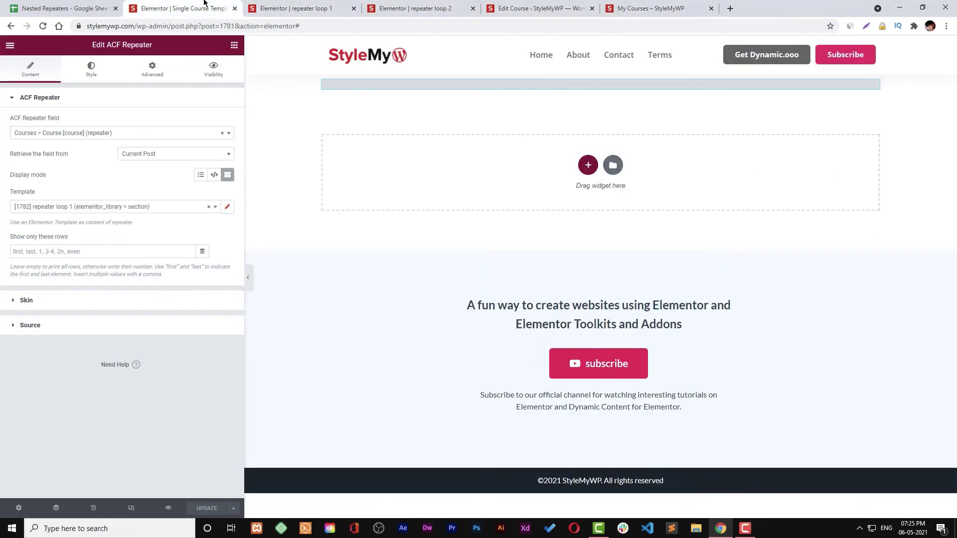
{"action": "left_click", "coordinate": [118, 302]}
{"action": "left_click", "coordinate": [160, 173]}
{"action": "left_click", "coordinate": [149, 195]}
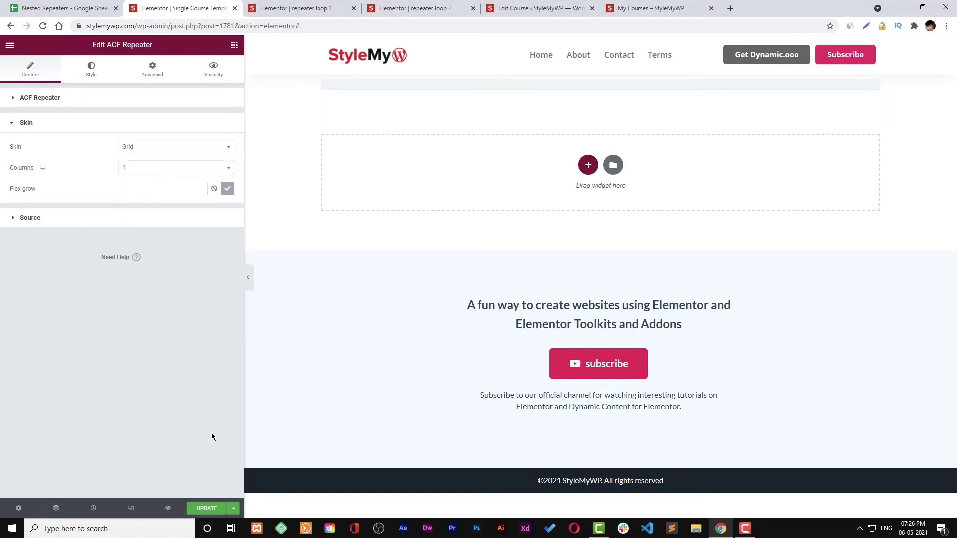
{"action": "left_click", "coordinate": [666, 8]}
{"action": "right_click", "coordinate": [666, 8]}
{"action": "left_click", "coordinate": [688, 67]}
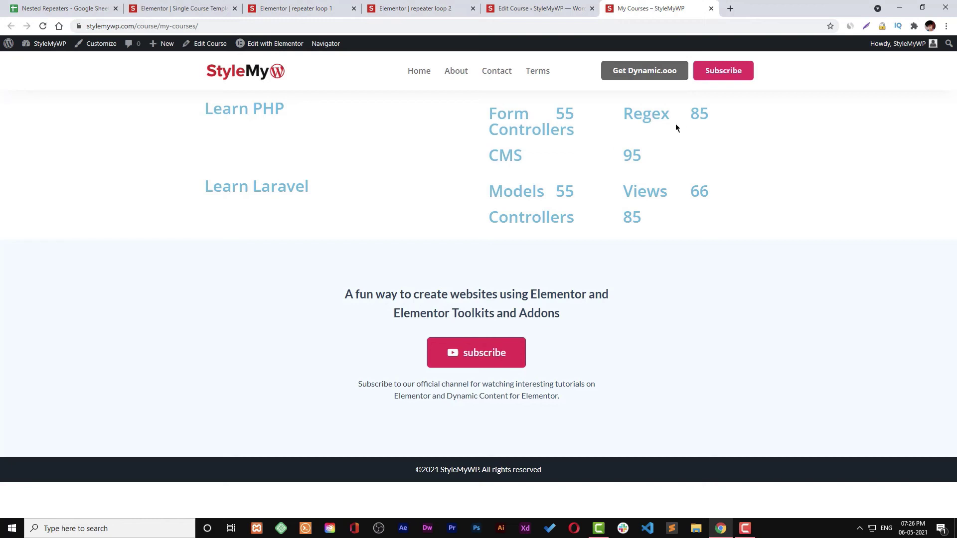
In repeater loop 1, set the ACF Repeater grid to 1 column, update the template and reload the My Courses page
{"action": "left_click", "coordinate": [388, 9]}
{"action": "left_click", "coordinate": [303, 8]}
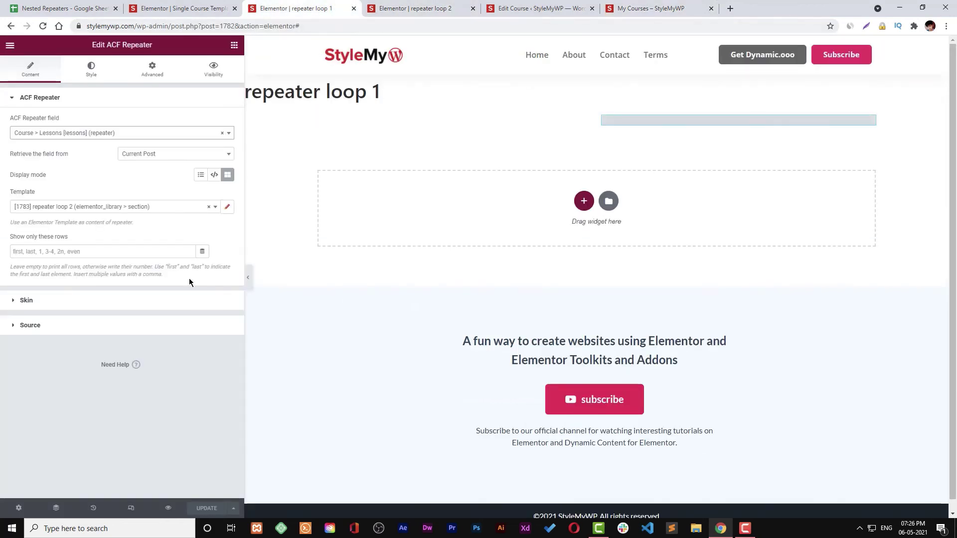
{"action": "left_click", "coordinate": [121, 300]}
{"action": "left_click", "coordinate": [155, 169]}
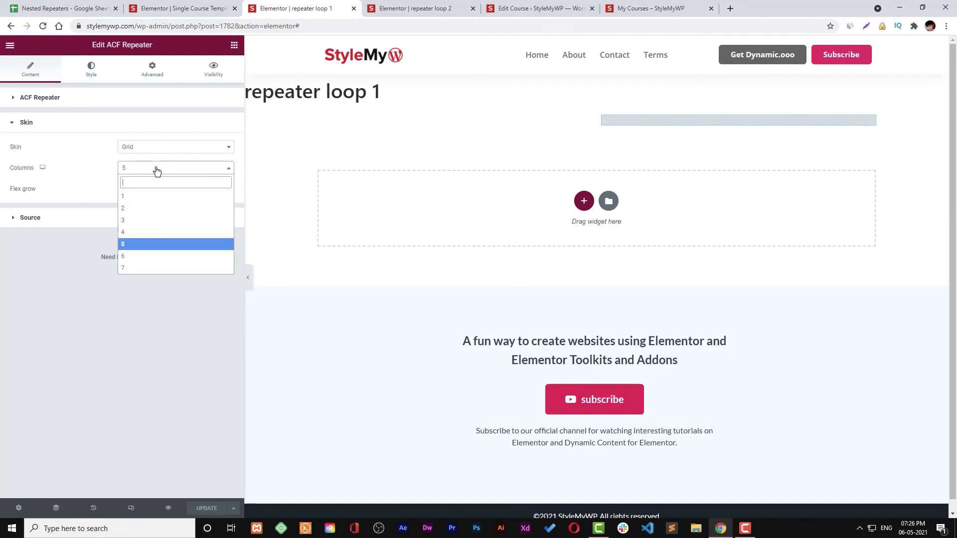
{"action": "left_click", "coordinate": [148, 198]}
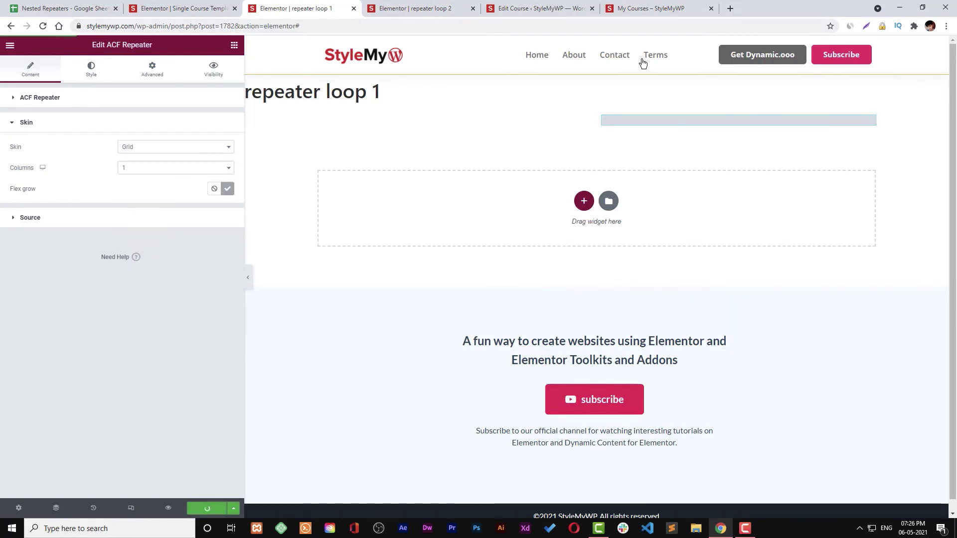
{"action": "left_click", "coordinate": [654, 8]}
{"action": "right_click", "coordinate": [653, 6]}
{"action": "left_click", "coordinate": [675, 61]}
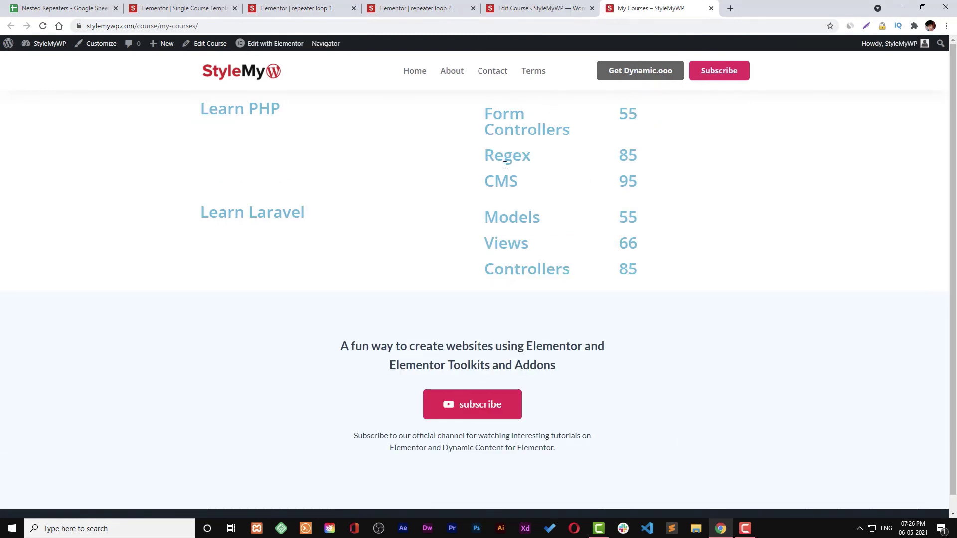
In the repeater loop 1 template, set a smaller typography size for the course name heading and update the template
{"action": "left_click", "coordinate": [312, 7]}
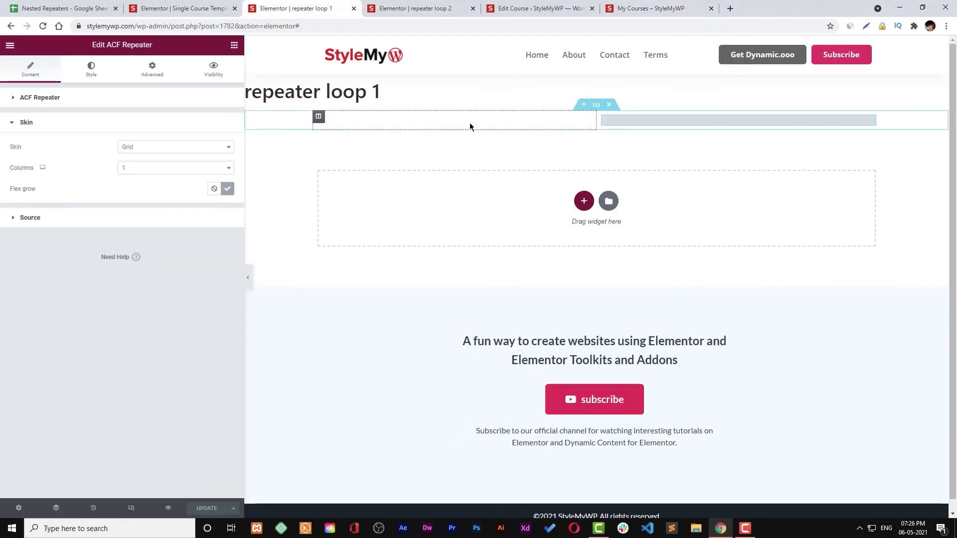
{"action": "left_click", "coordinate": [474, 122]}
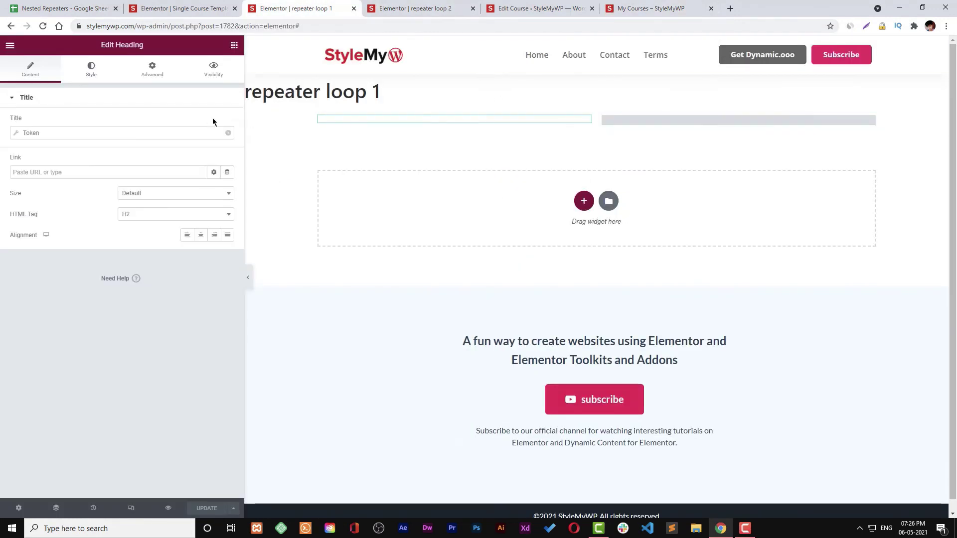
{"action": "left_click", "coordinate": [93, 73]}
{"action": "left_click", "coordinate": [228, 142]}
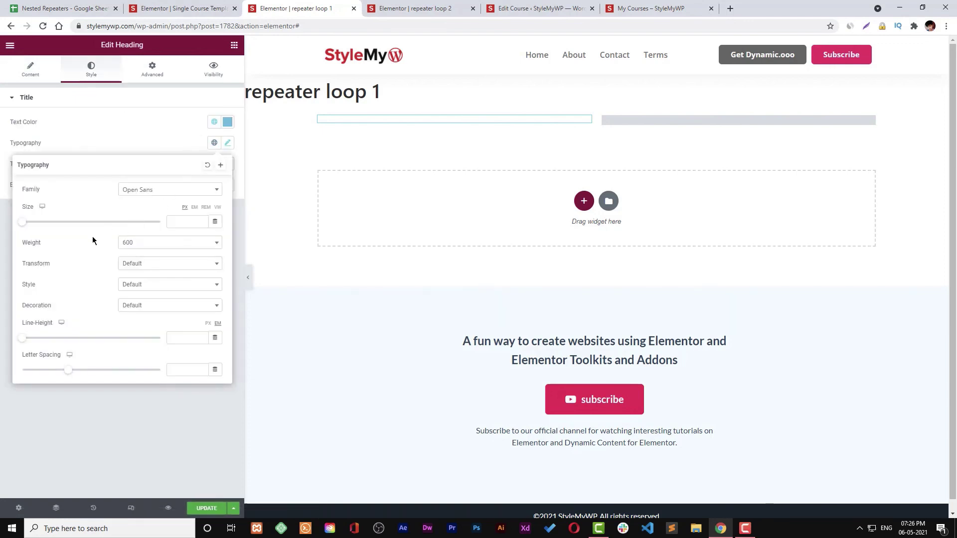
{"action": "left_click", "coordinate": [45, 222]}
{"action": "left_click", "coordinate": [202, 508]}
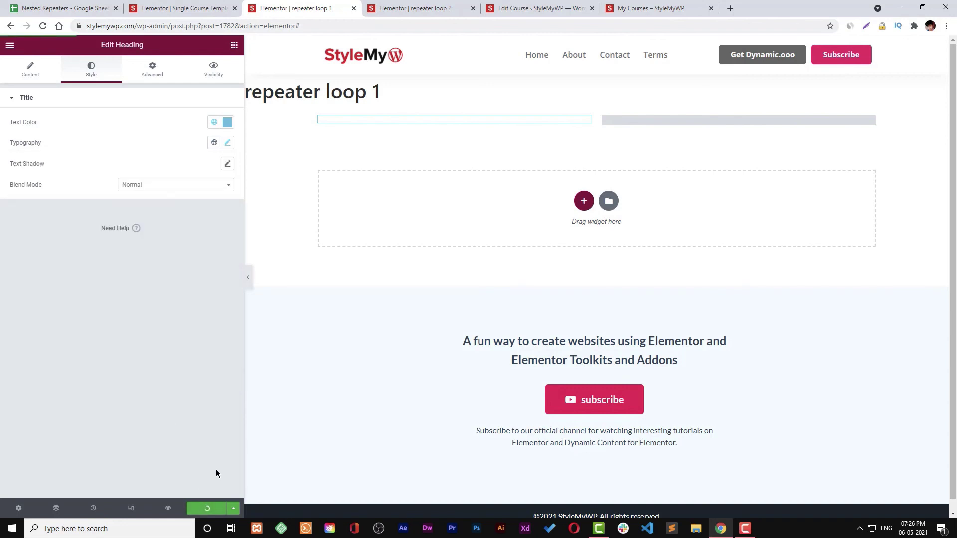
{"action": "left_click", "coordinate": [635, 120]}
In the repeater loop 2 template, set a smaller typography size for both lesson headings and save the template
{"action": "left_click", "coordinate": [416, 11]}
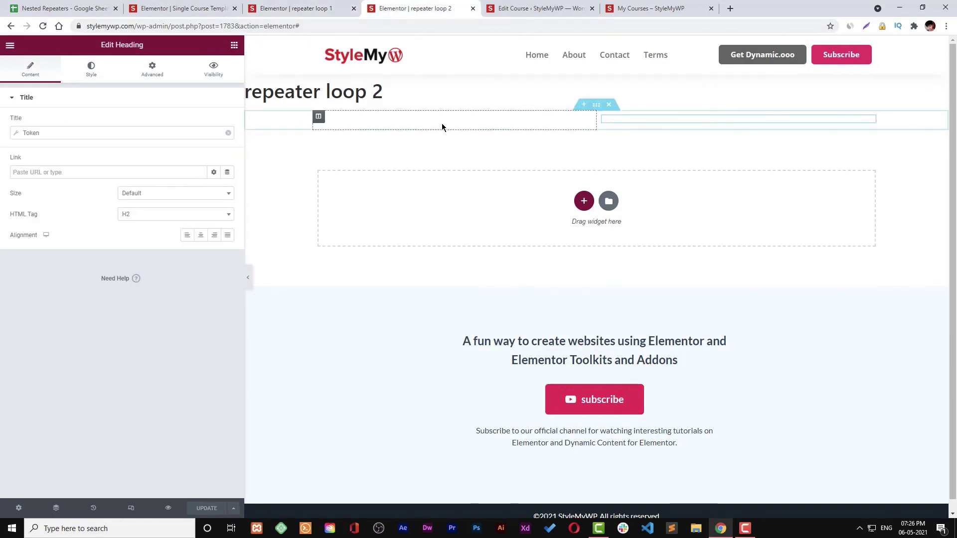
{"action": "left_click", "coordinate": [90, 69]}
{"action": "left_click", "coordinate": [228, 143]}
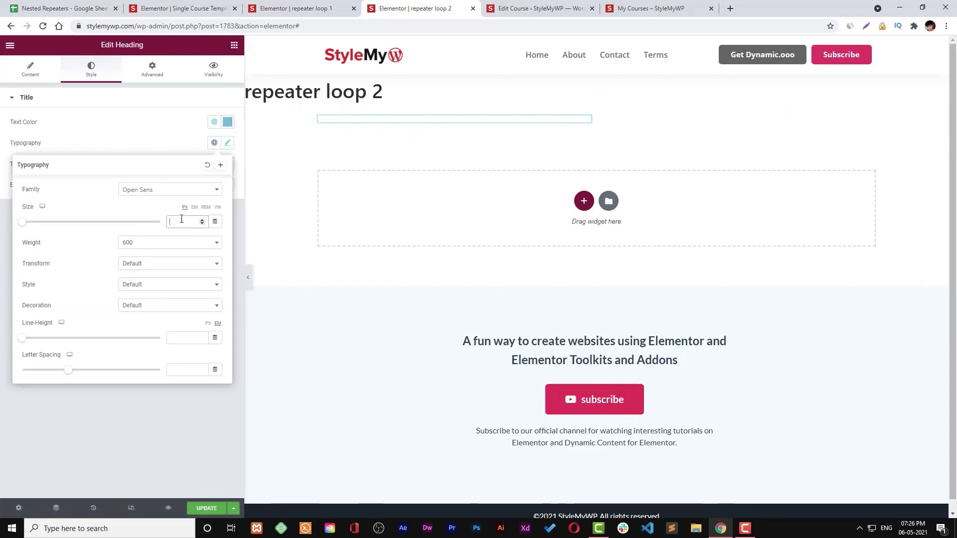
{"action": "left_click", "coordinate": [615, 120]}
{"action": "left_click", "coordinate": [109, 80]}
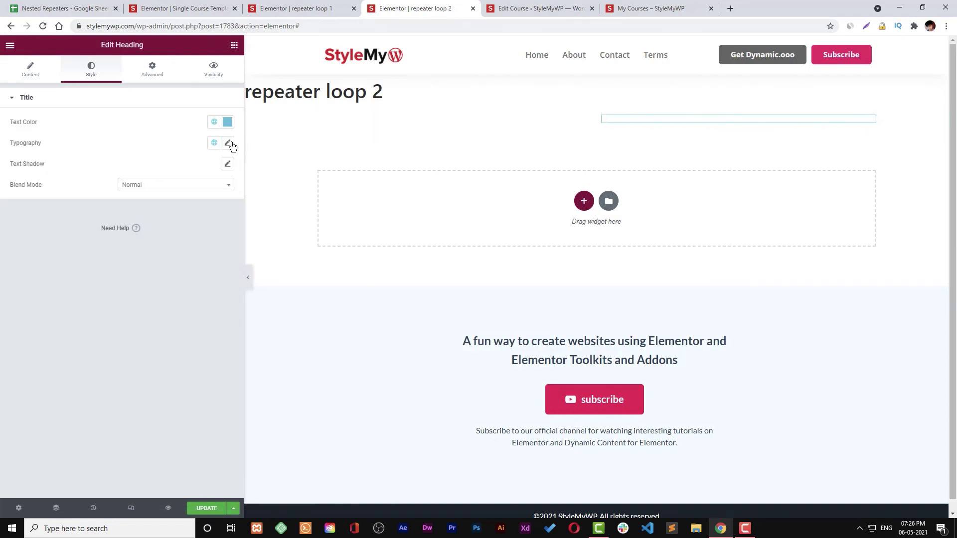
{"action": "left_click", "coordinate": [227, 143]}
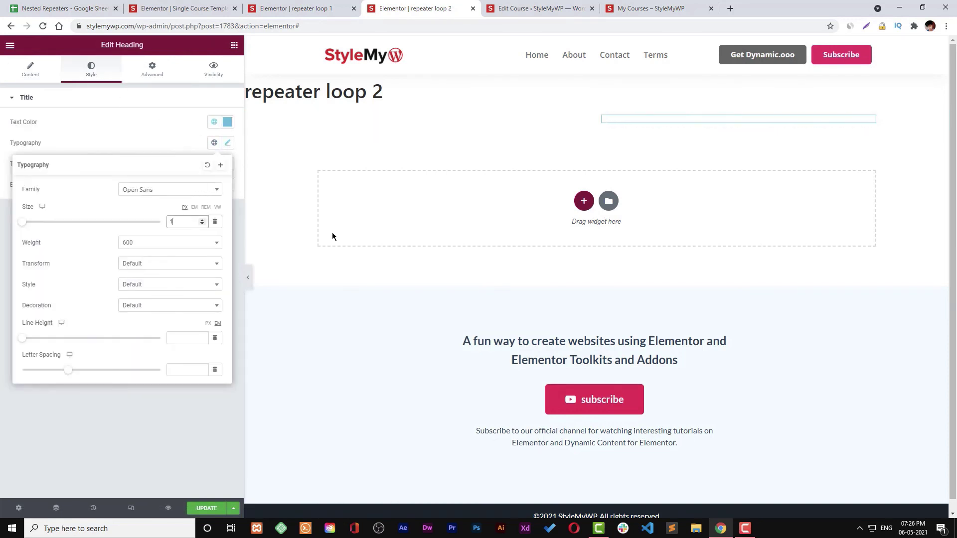
{"action": "key", "text": "ctrl+s"}
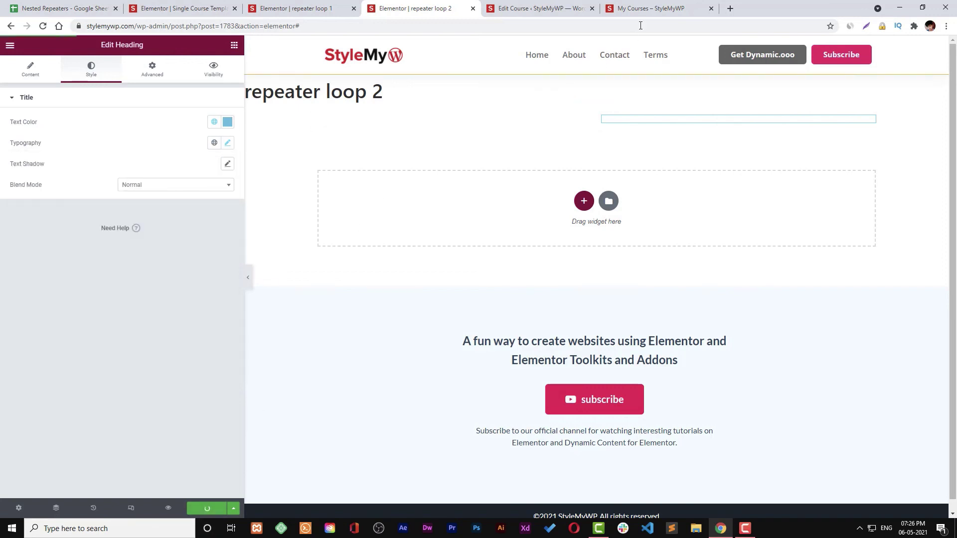
Reload the My Courses page and check the text size and layout of the courses and lessons
{"action": "left_click", "coordinate": [653, 8]}
{"action": "right_click", "coordinate": [653, 8]}
{"action": "left_click", "coordinate": [686, 61]}
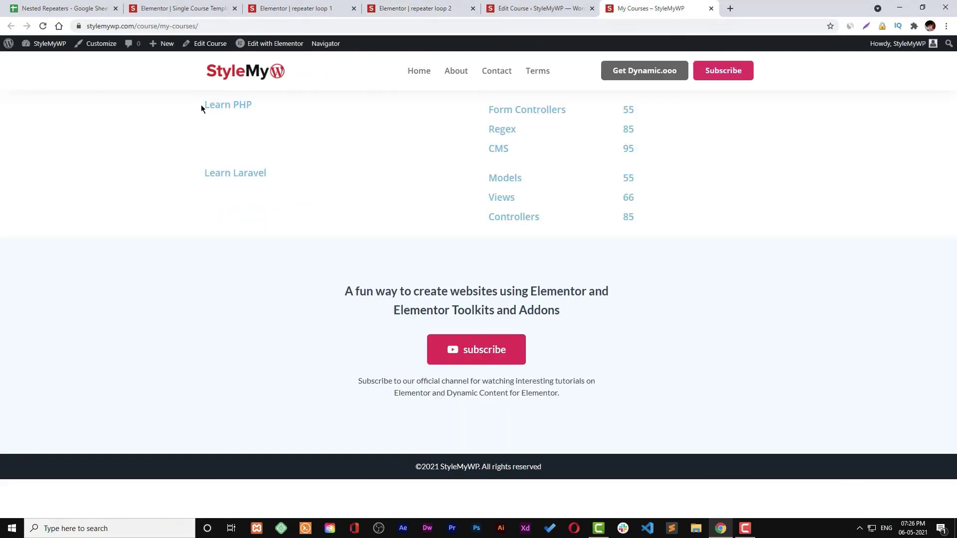
{"action": "left_click_drag", "start_coordinate": [201, 105], "coordinate": [692, 217]}
{"action": "left_click", "coordinate": [721, 228]}
{"action": "left_click", "coordinate": [745, 530]}
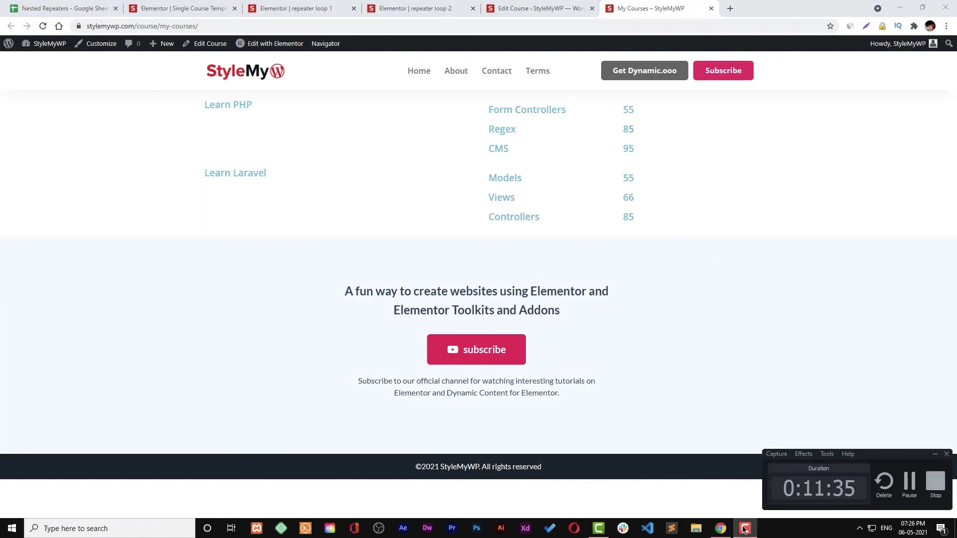
{"action": "left_click", "coordinate": [744, 529]}
Review the Nested Repeater sheet, matching the Courses, Lessons and lesson fields to the single course template, repeater loop 1 and repeater loop 2
{"action": "left_click", "coordinate": [176, 8]}
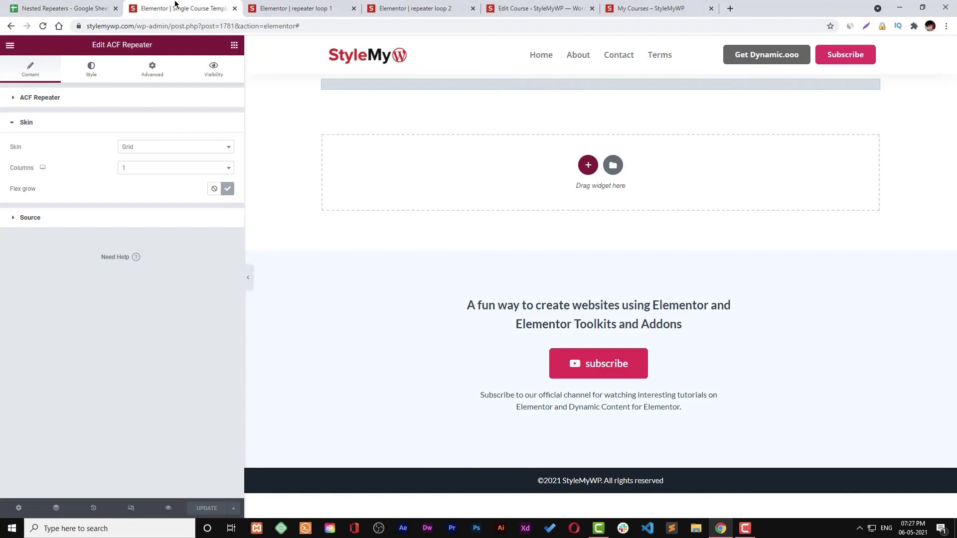
{"action": "left_click", "coordinate": [49, 6]}
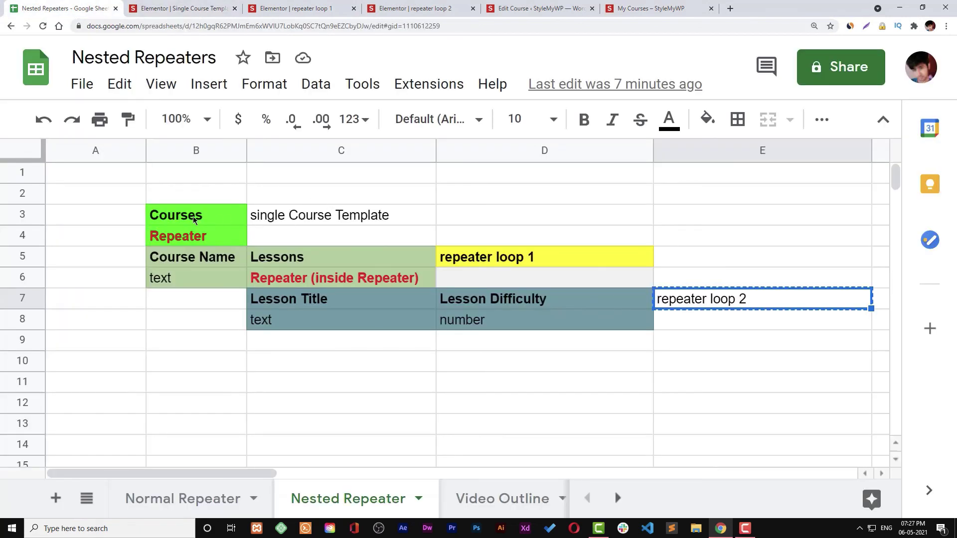
{"action": "left_click_drag", "start_coordinate": [192, 218], "coordinate": [503, 327]}
{"action": "left_click", "coordinate": [283, 224]}
{"action": "left_click", "coordinate": [519, 260]}
{"action": "left_click", "coordinate": [714, 307]}
{"action": "left_click", "coordinate": [294, 9]}
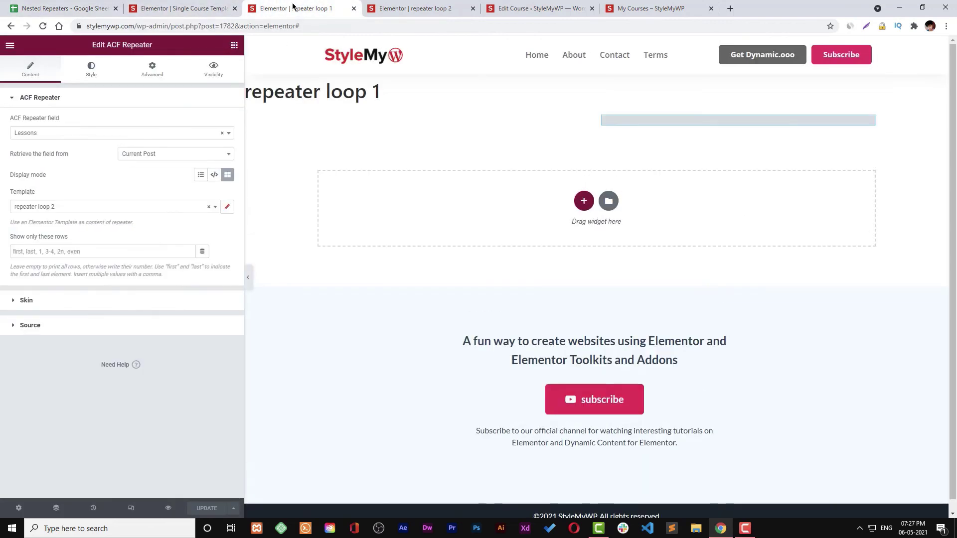
{"action": "left_click", "coordinate": [220, 9]}
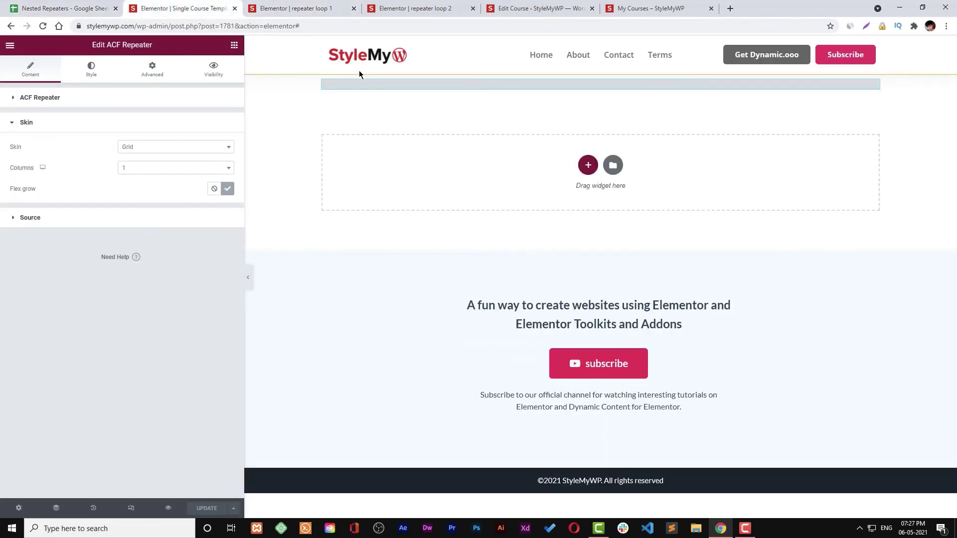
{"action": "left_click", "coordinate": [65, 8]}
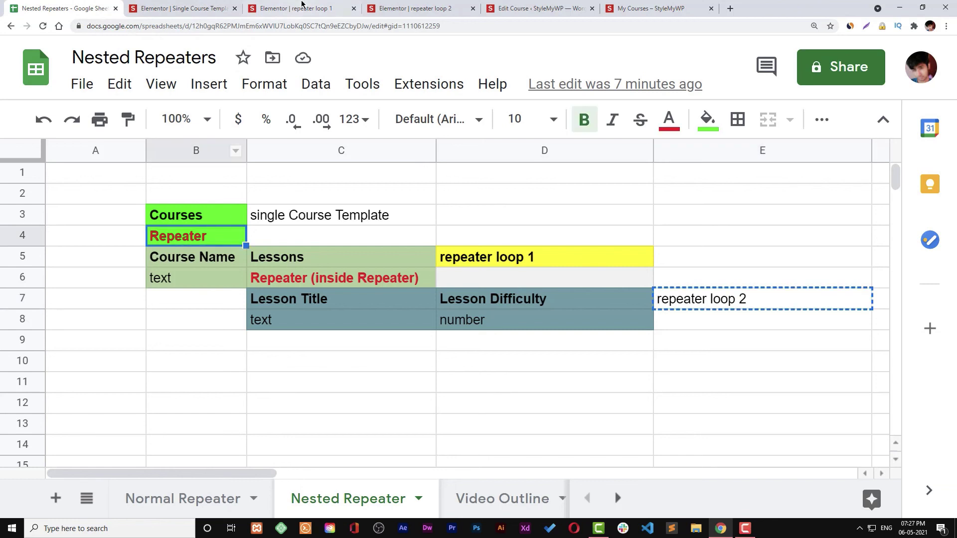
Examine the heading and ACF Repeater in repeater loop 1, compare them with the sheet's nested repeater cells, and open repeater loop 2
{"action": "left_click", "coordinate": [316, 9]}
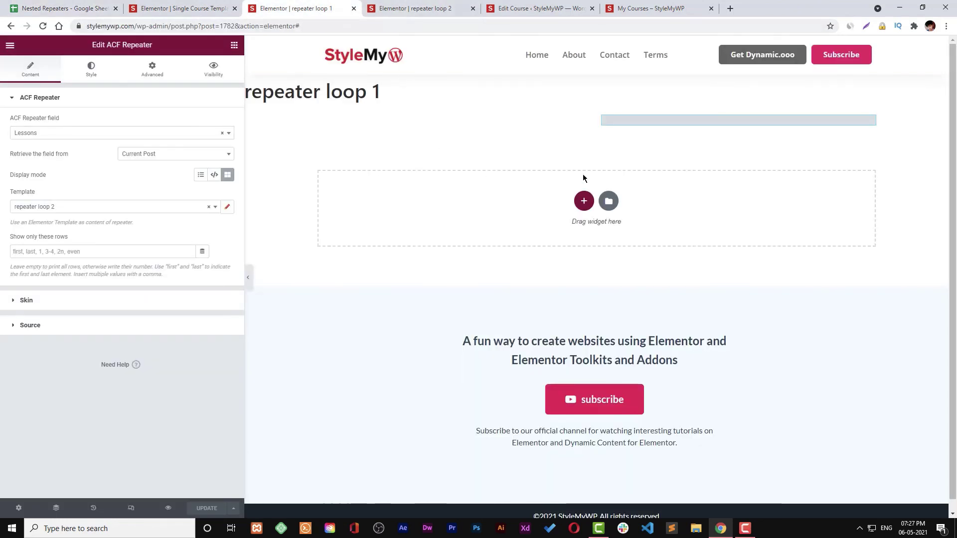
{"action": "left_click", "coordinate": [540, 119]}
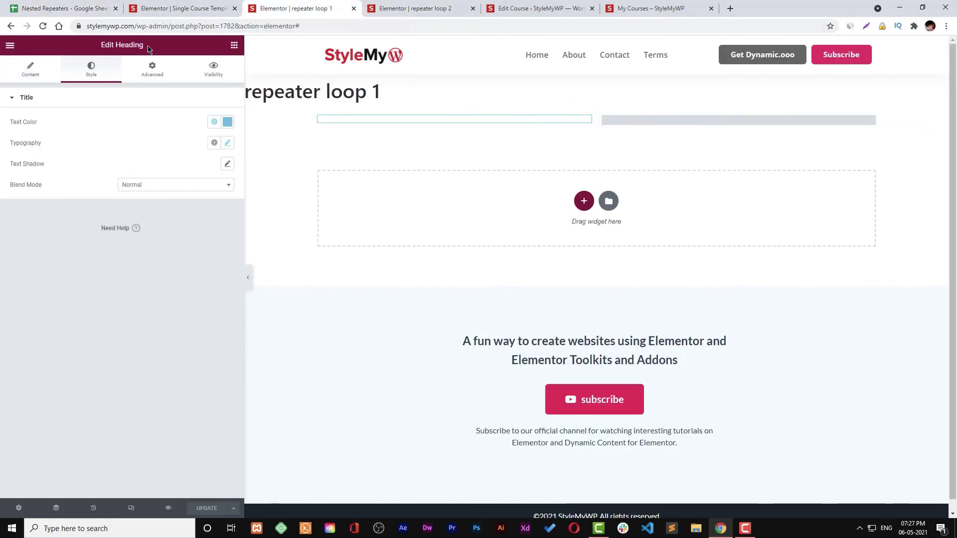
{"action": "left_click", "coordinate": [684, 129]}
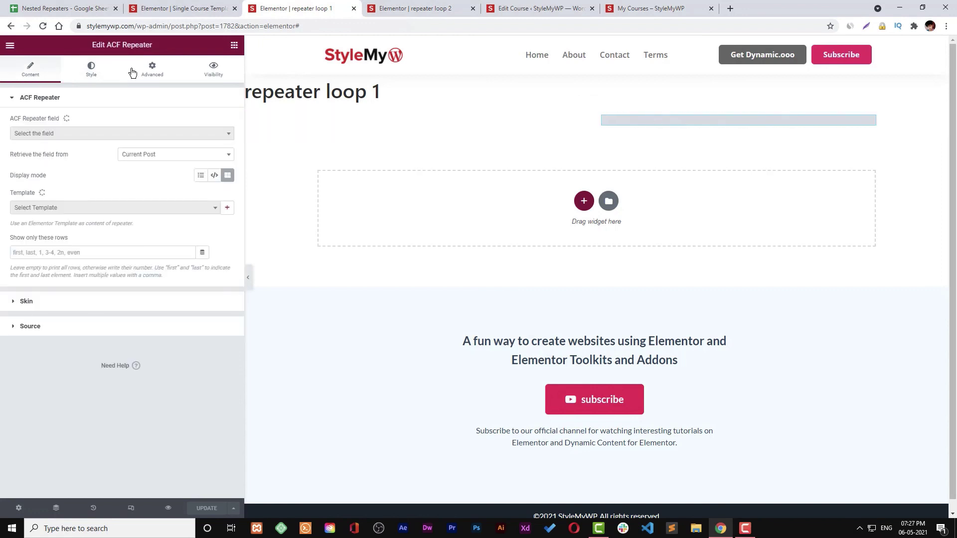
{"action": "left_click", "coordinate": [95, 4]}
{"action": "left_click", "coordinate": [216, 278]}
{"action": "left_click", "coordinate": [332, 278]}
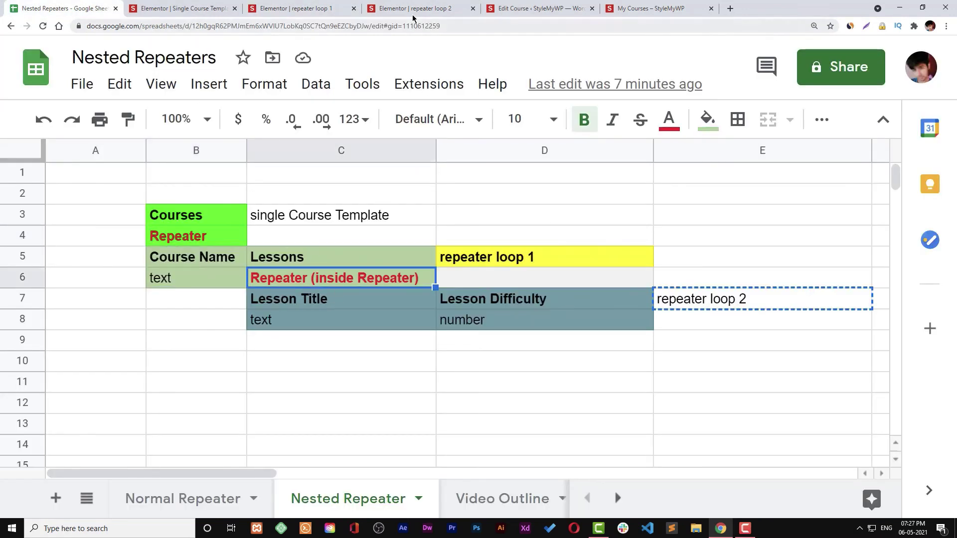
{"action": "left_click", "coordinate": [519, 8]}
{"action": "left_click", "coordinate": [430, 11]}
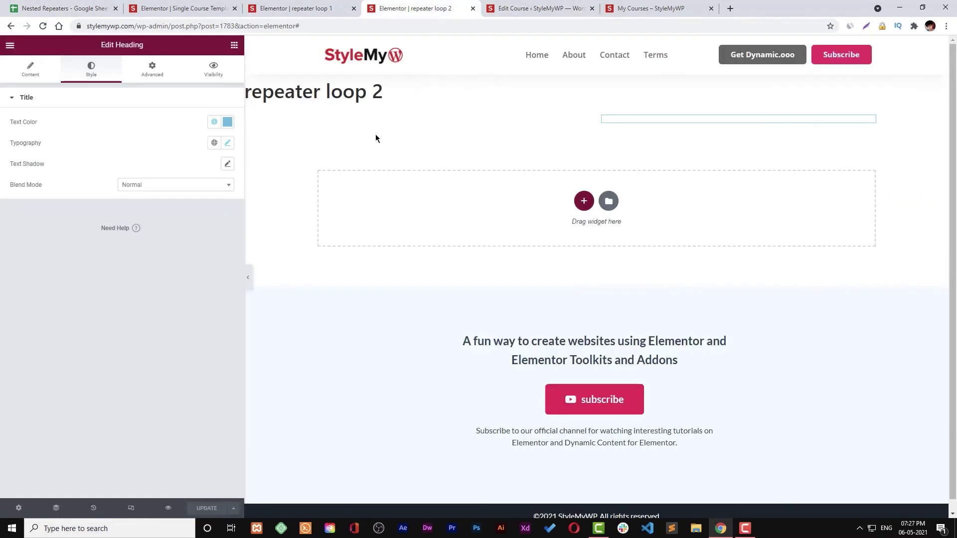